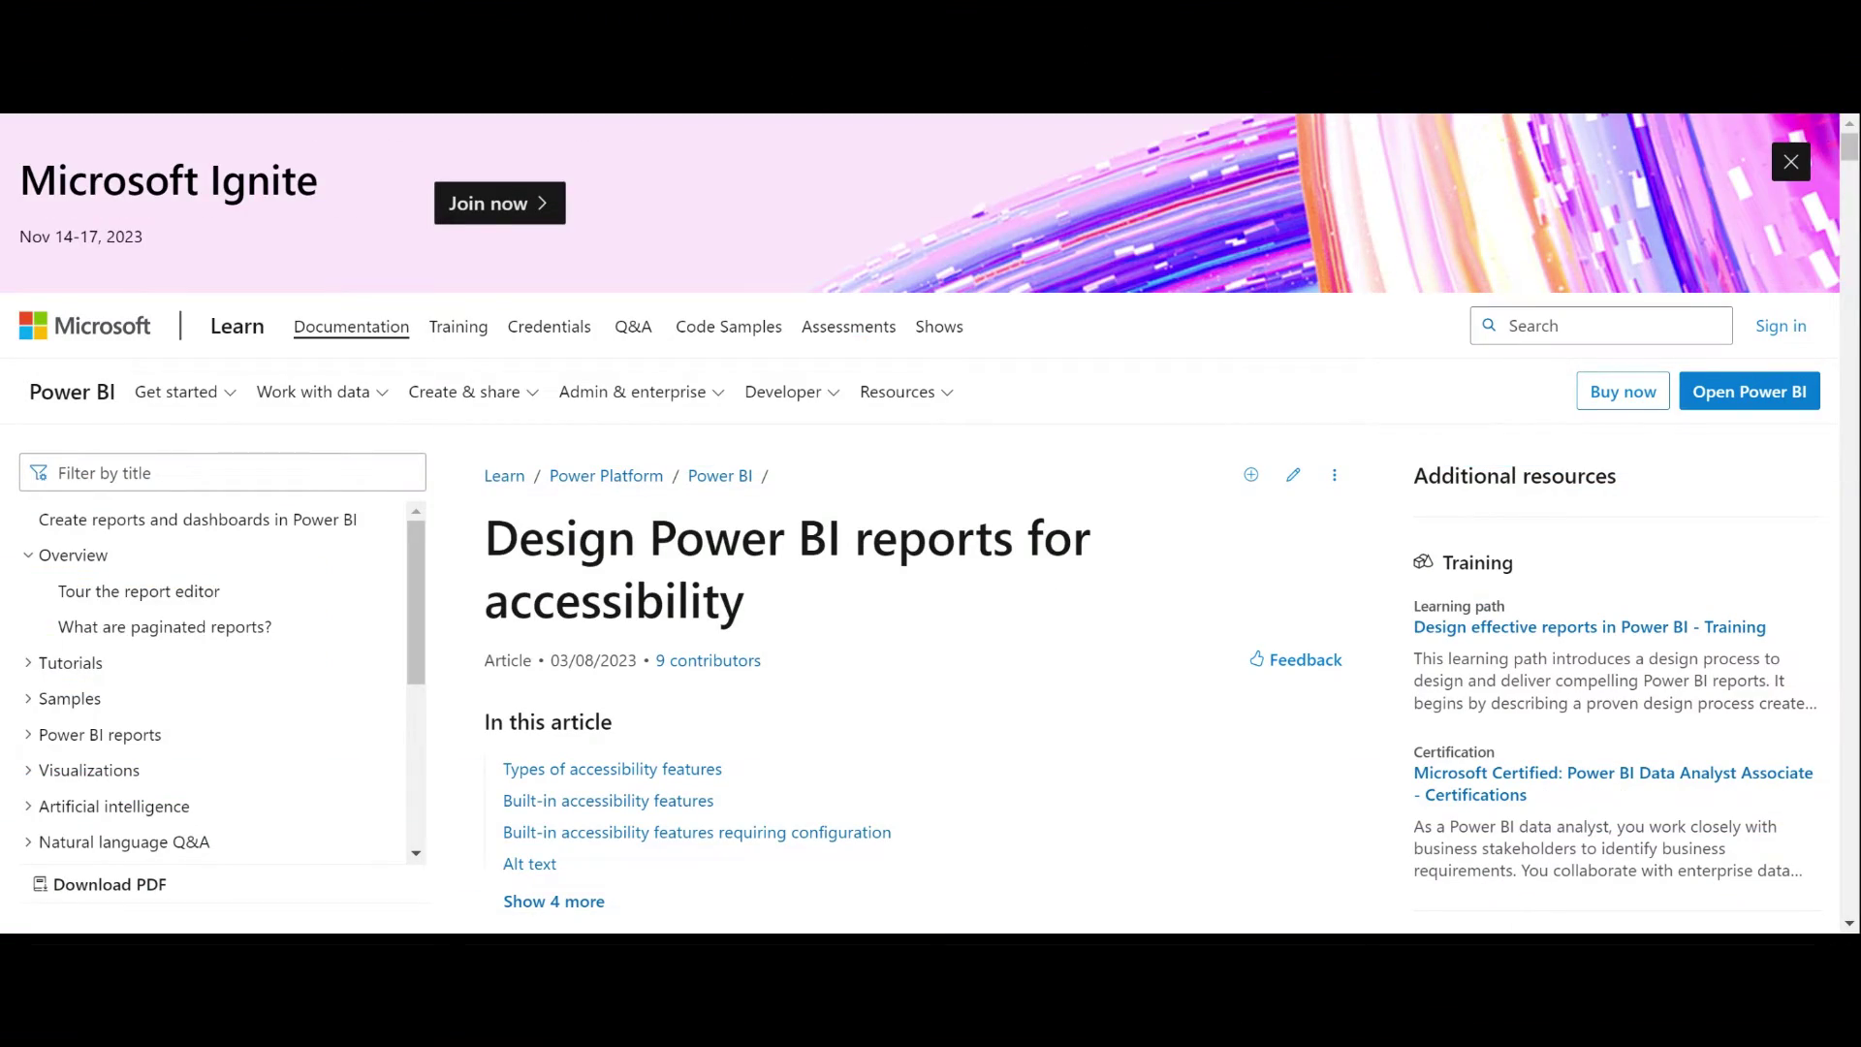
Step: Search the accessibility article for 'tab o' to reach the Tab order heading
{"action": "left_click_drag", "start_coordinate": [769, 603], "coordinate": [483, 602]}
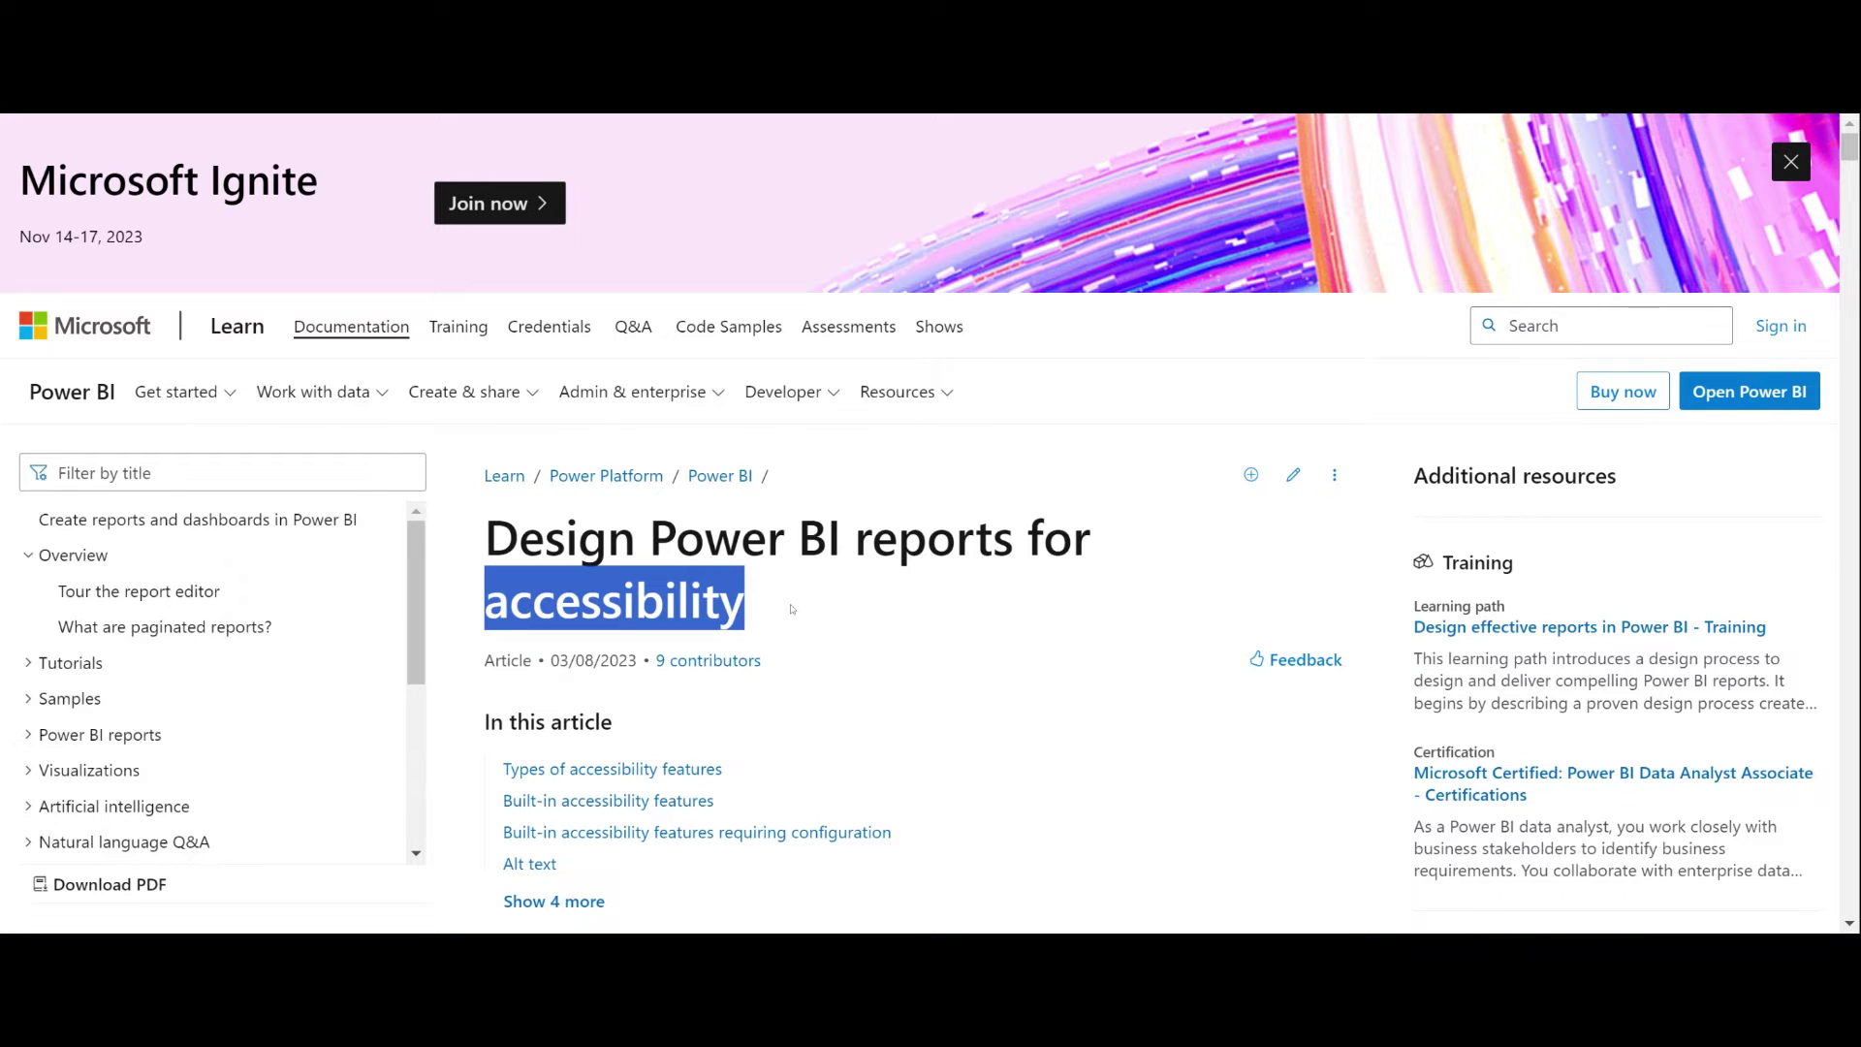
{"action": "left_click", "coordinate": [867, 618]}
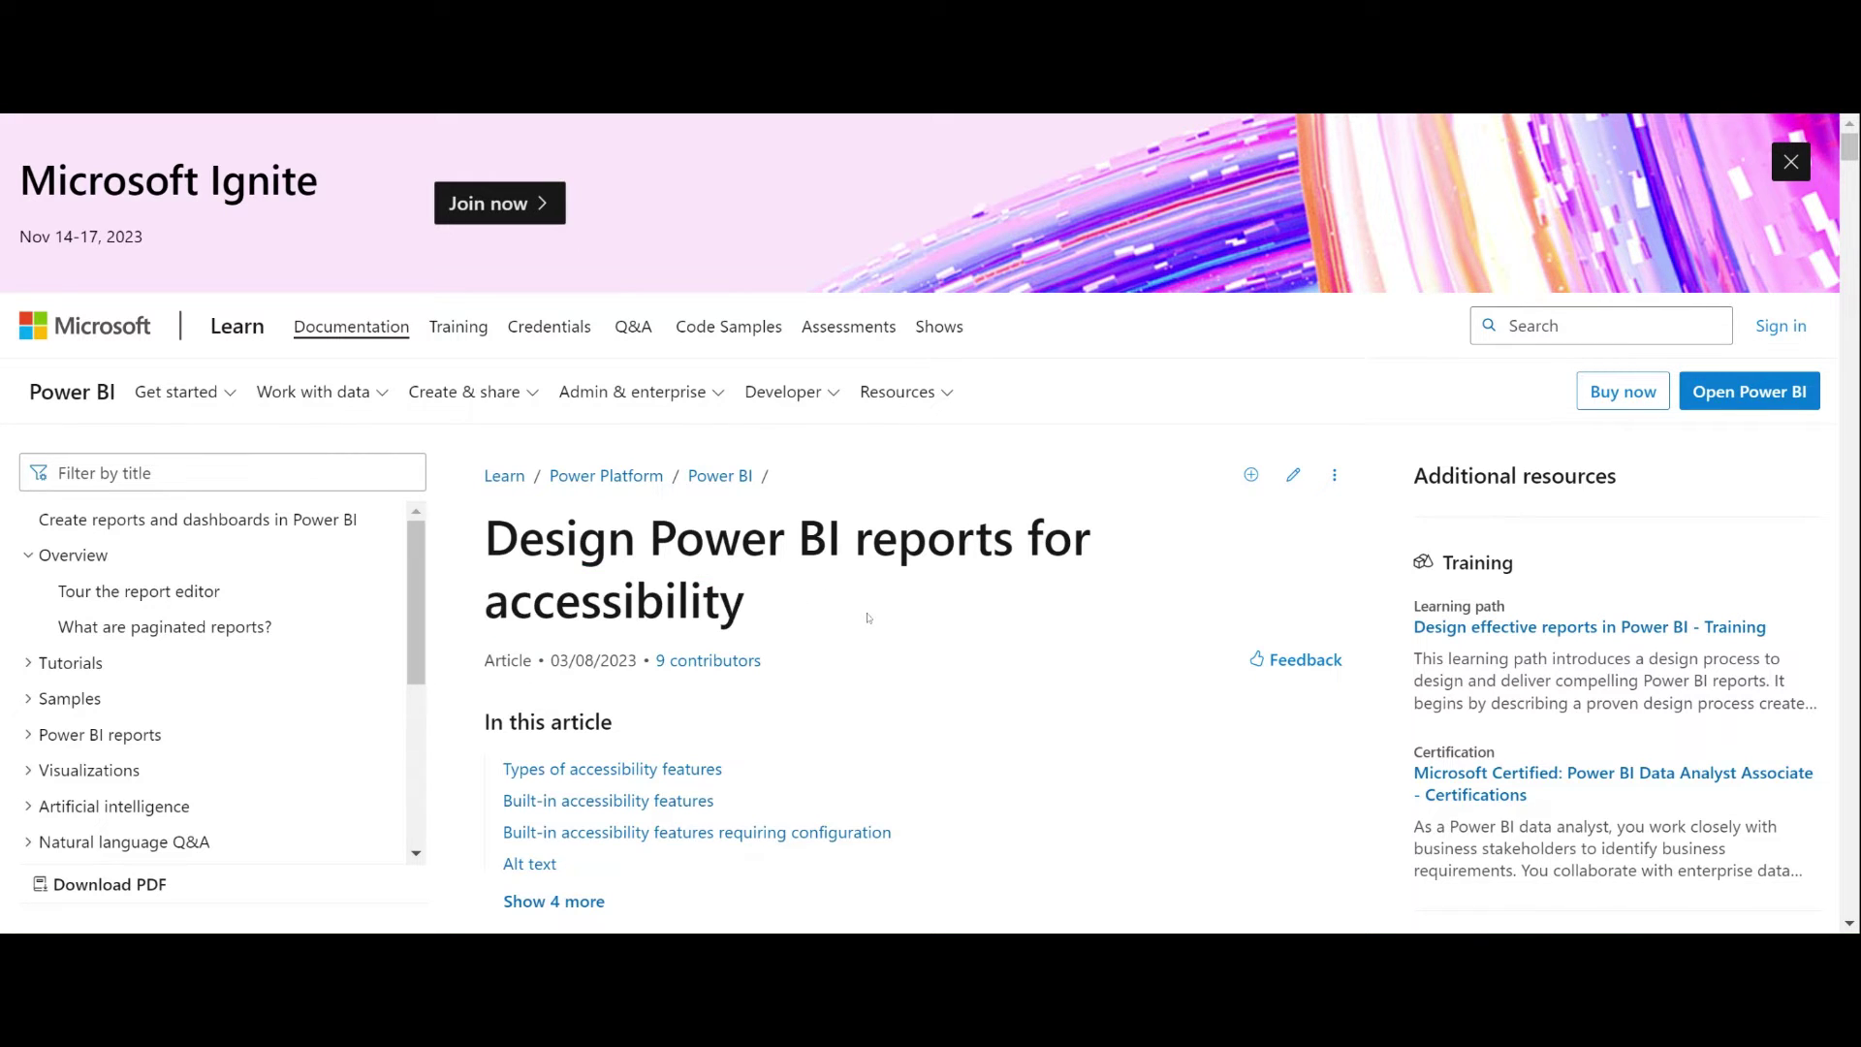
{"action": "key", "text": "ctrl+f"}
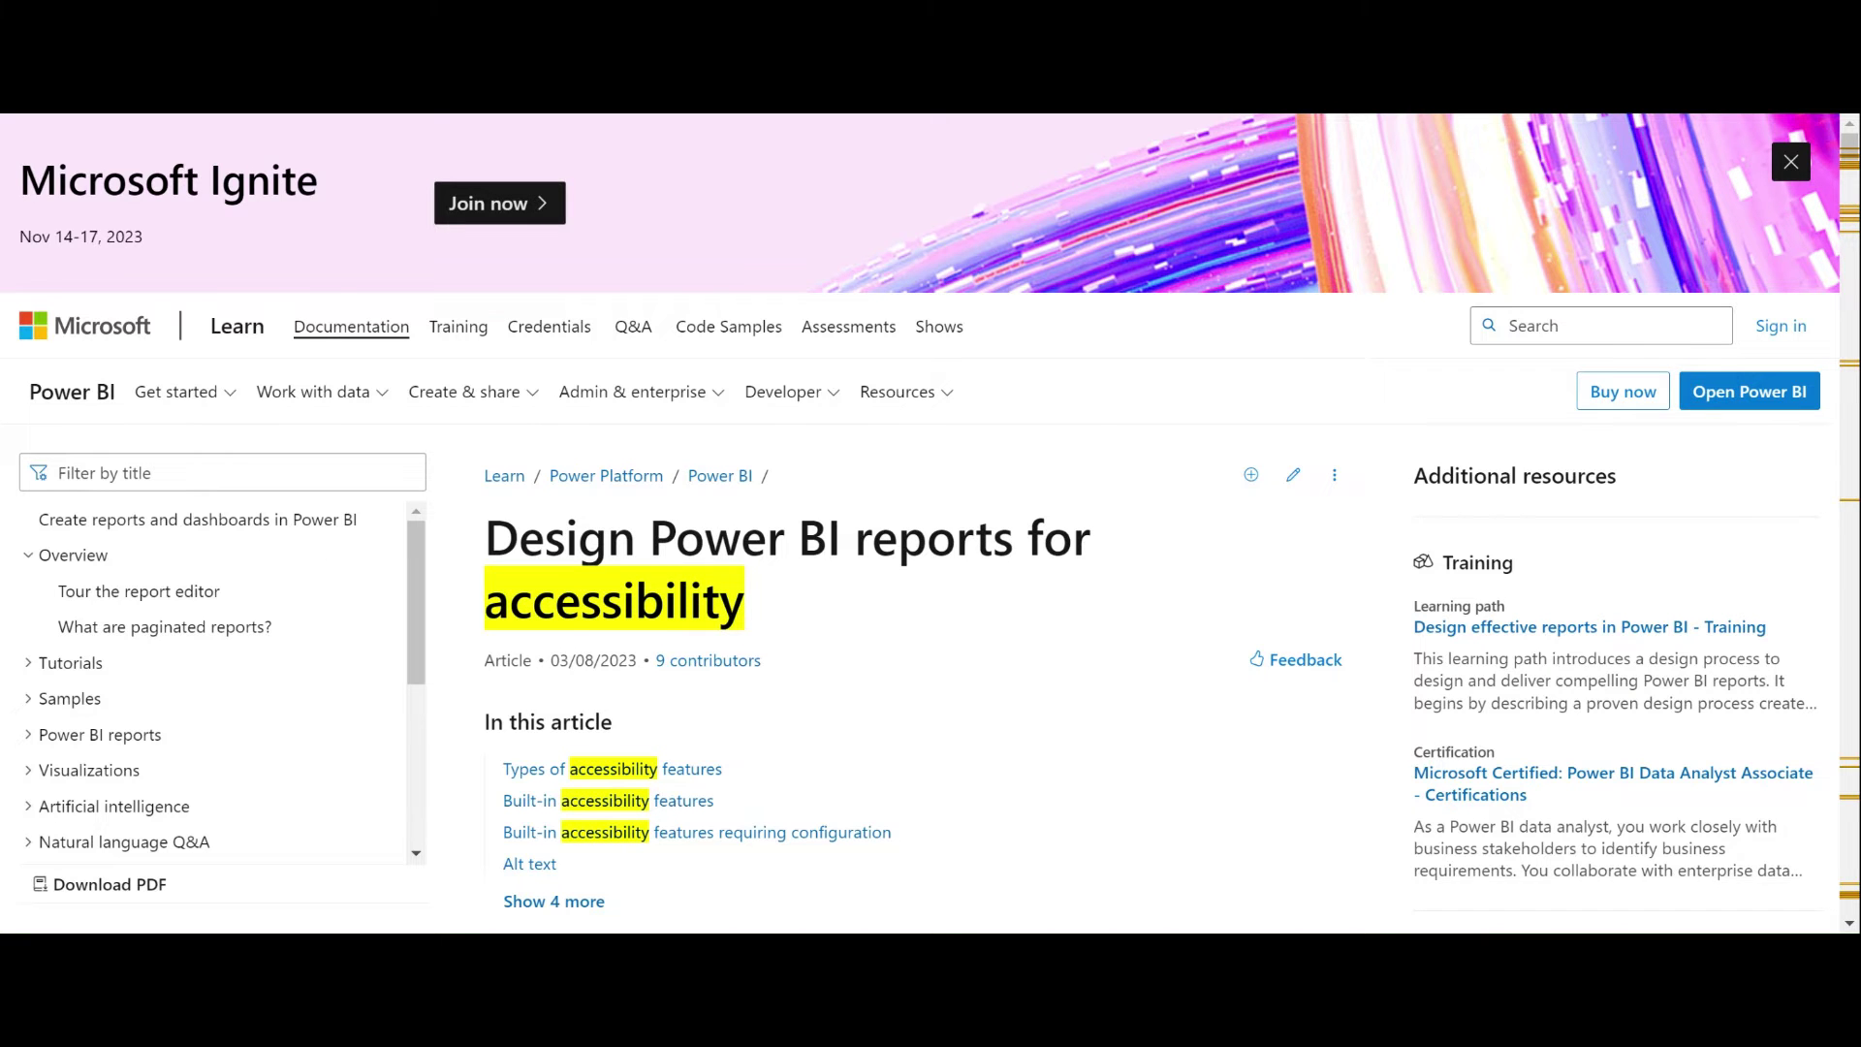
{"action": "type", "text": "tab o"}
{"action": "key", "text": "Return"}
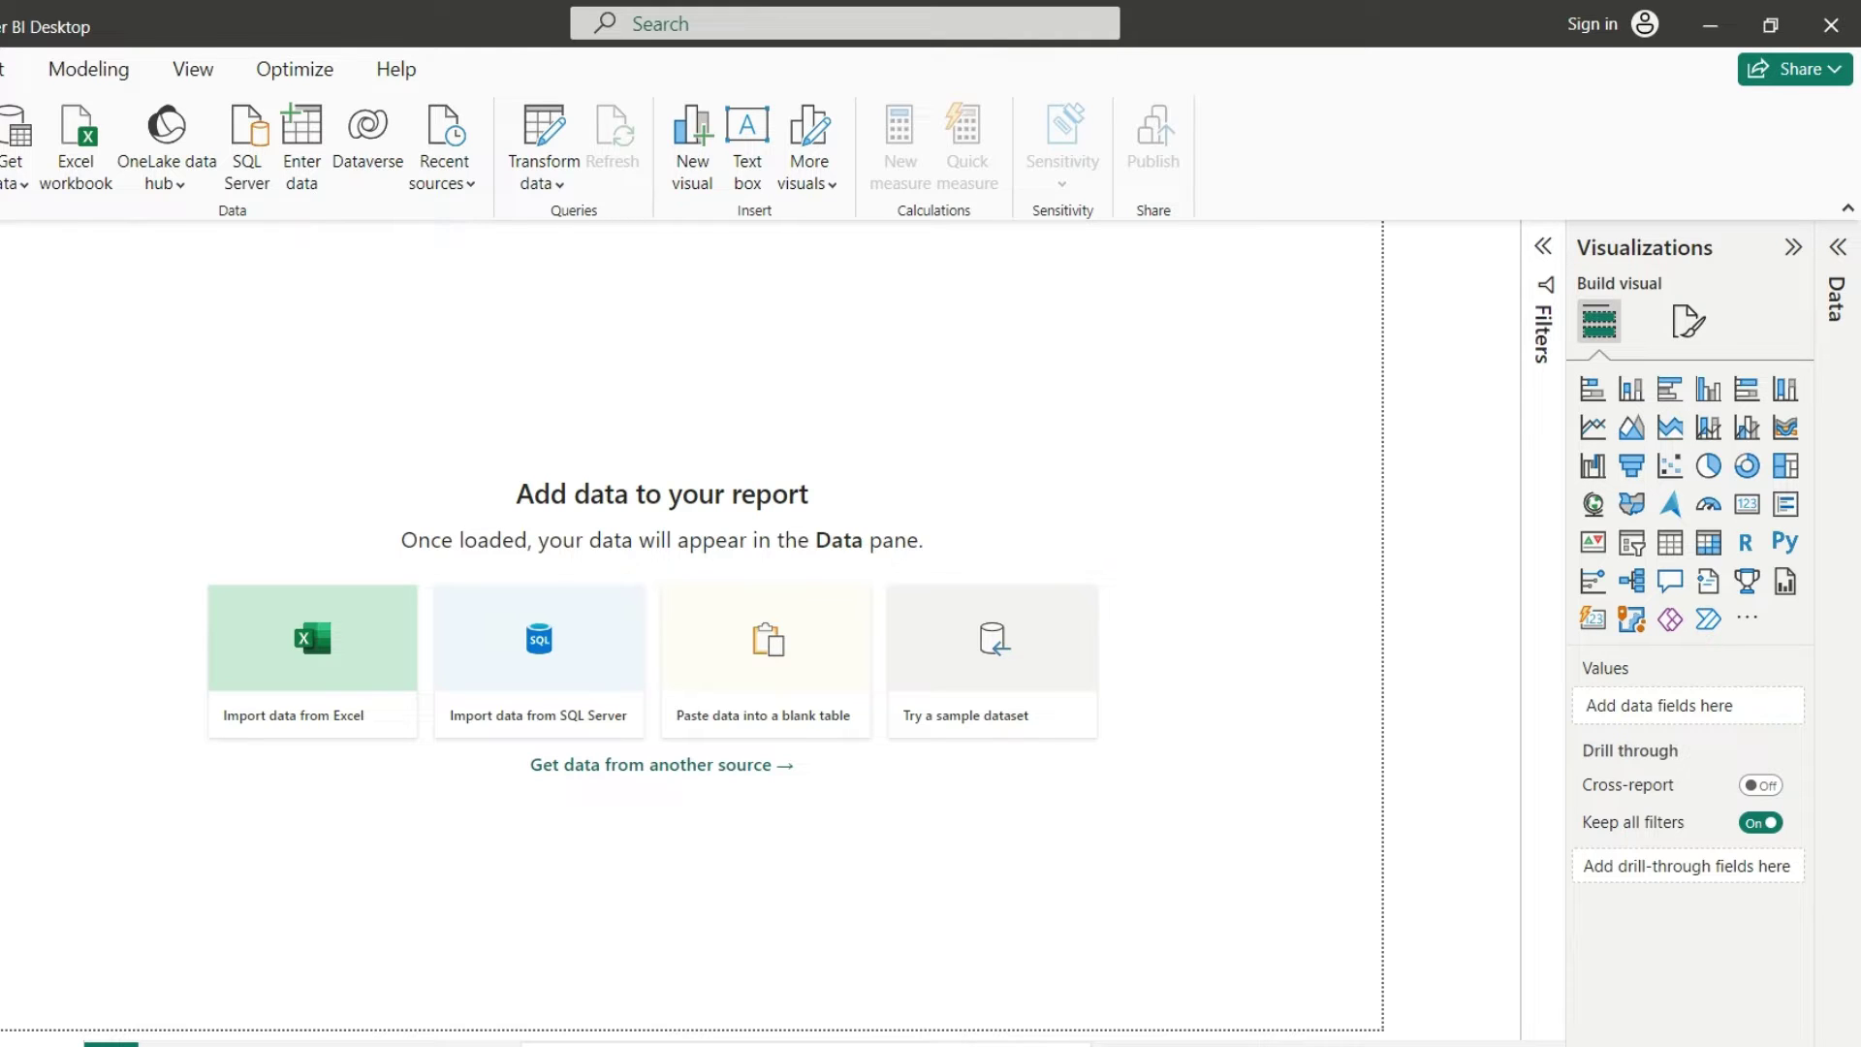
Step: Load the financials table from the Financial Sample dataset into the report
{"action": "left_click", "coordinate": [999, 723]}
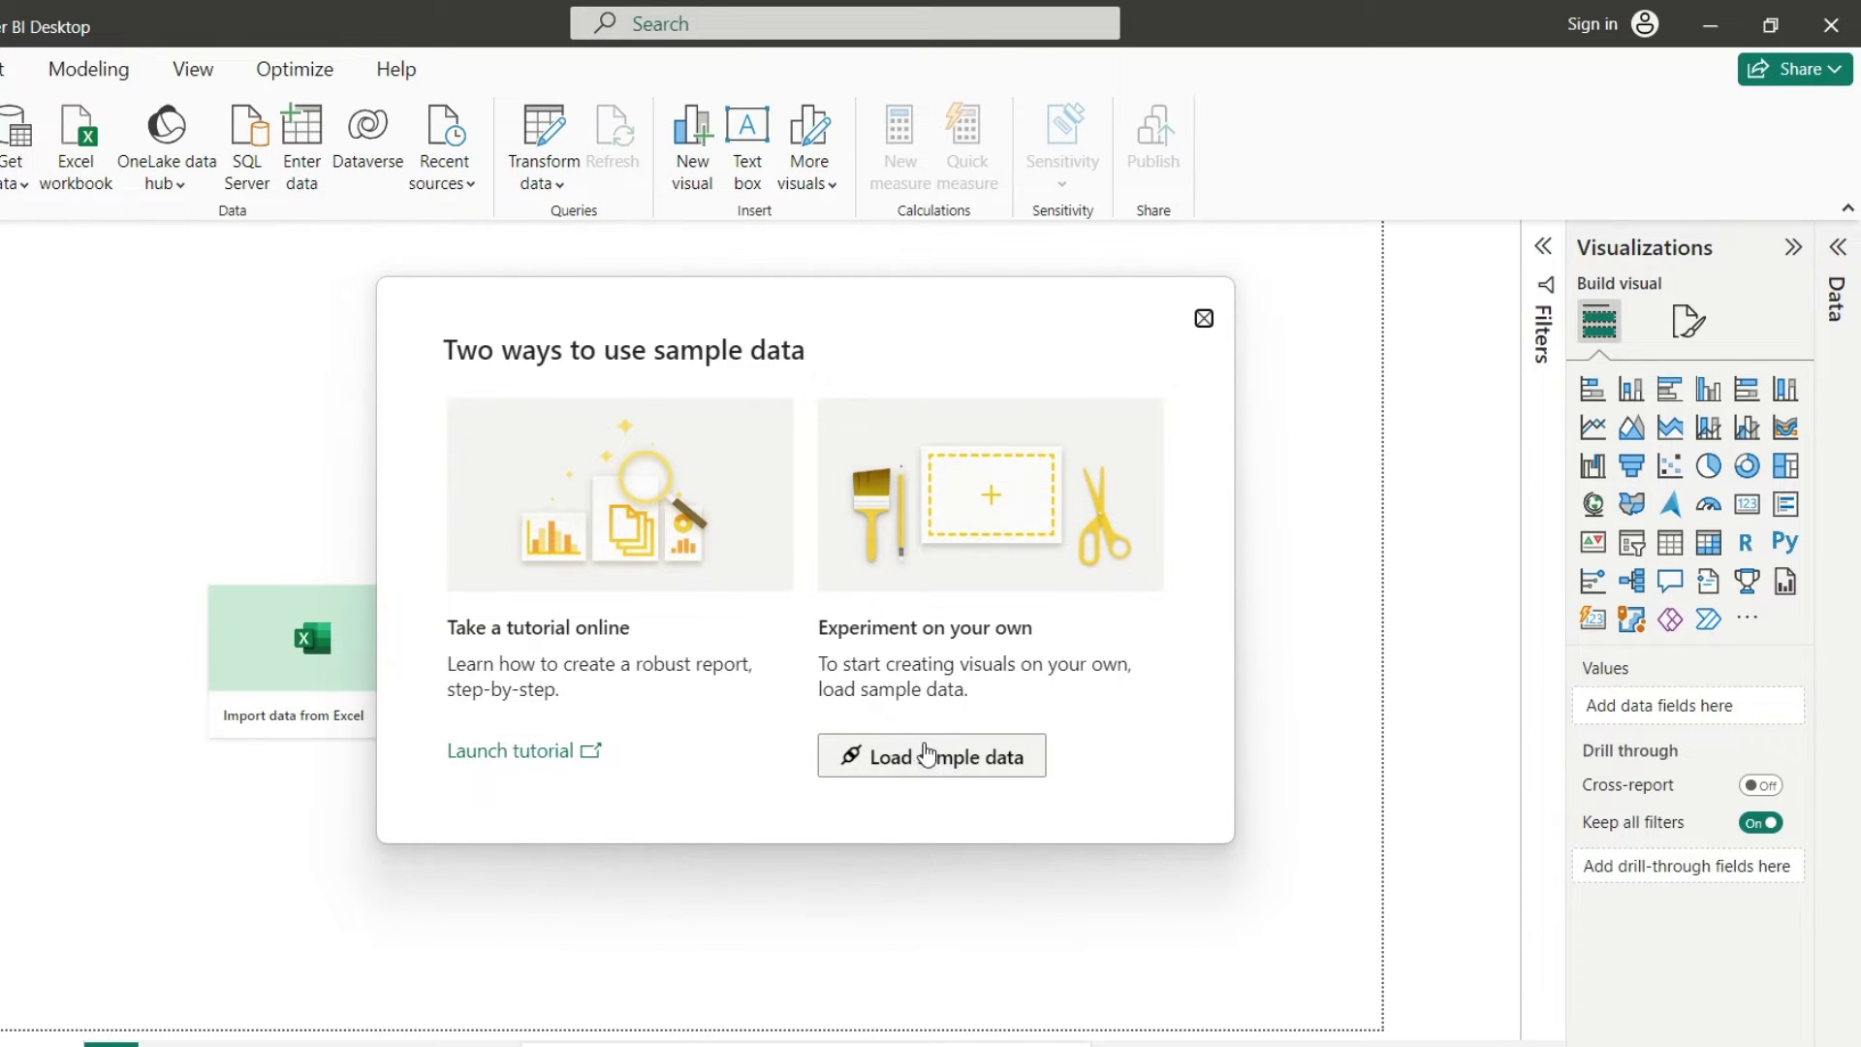
{"action": "left_click", "coordinate": [979, 758]}
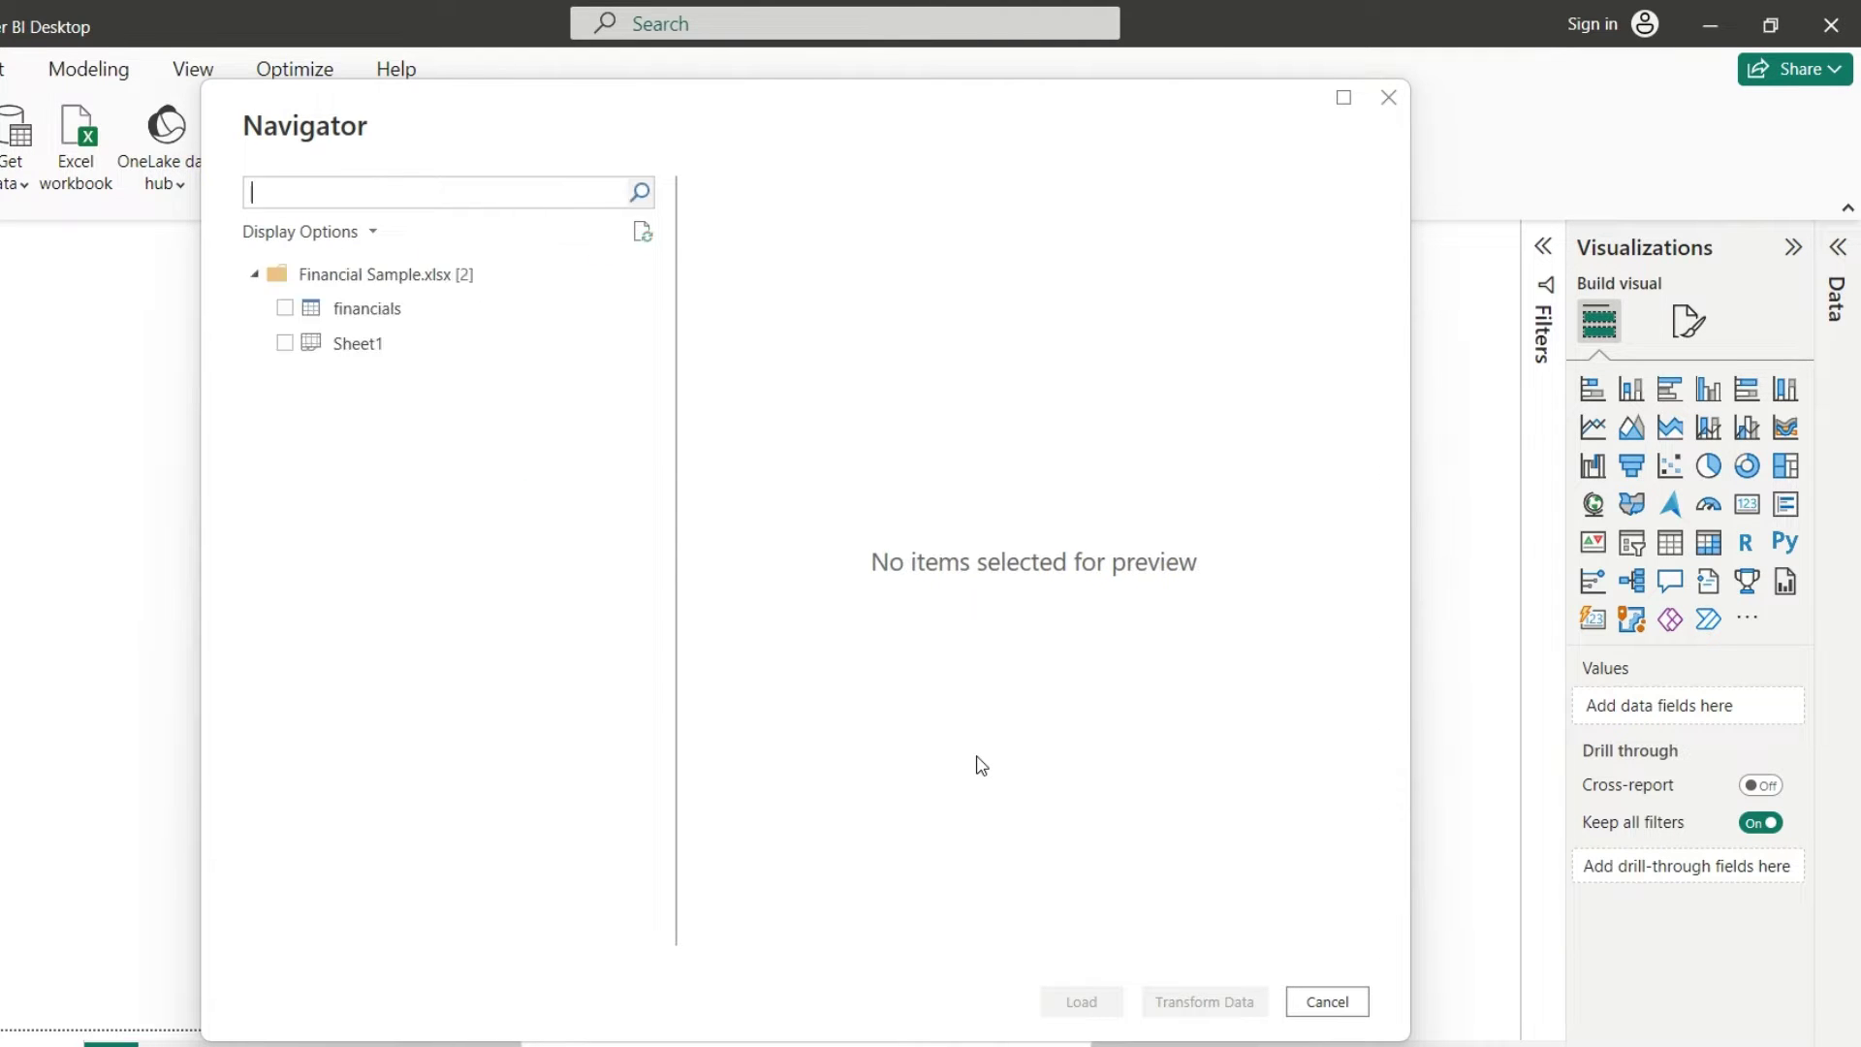
{"action": "left_click", "coordinate": [285, 309]}
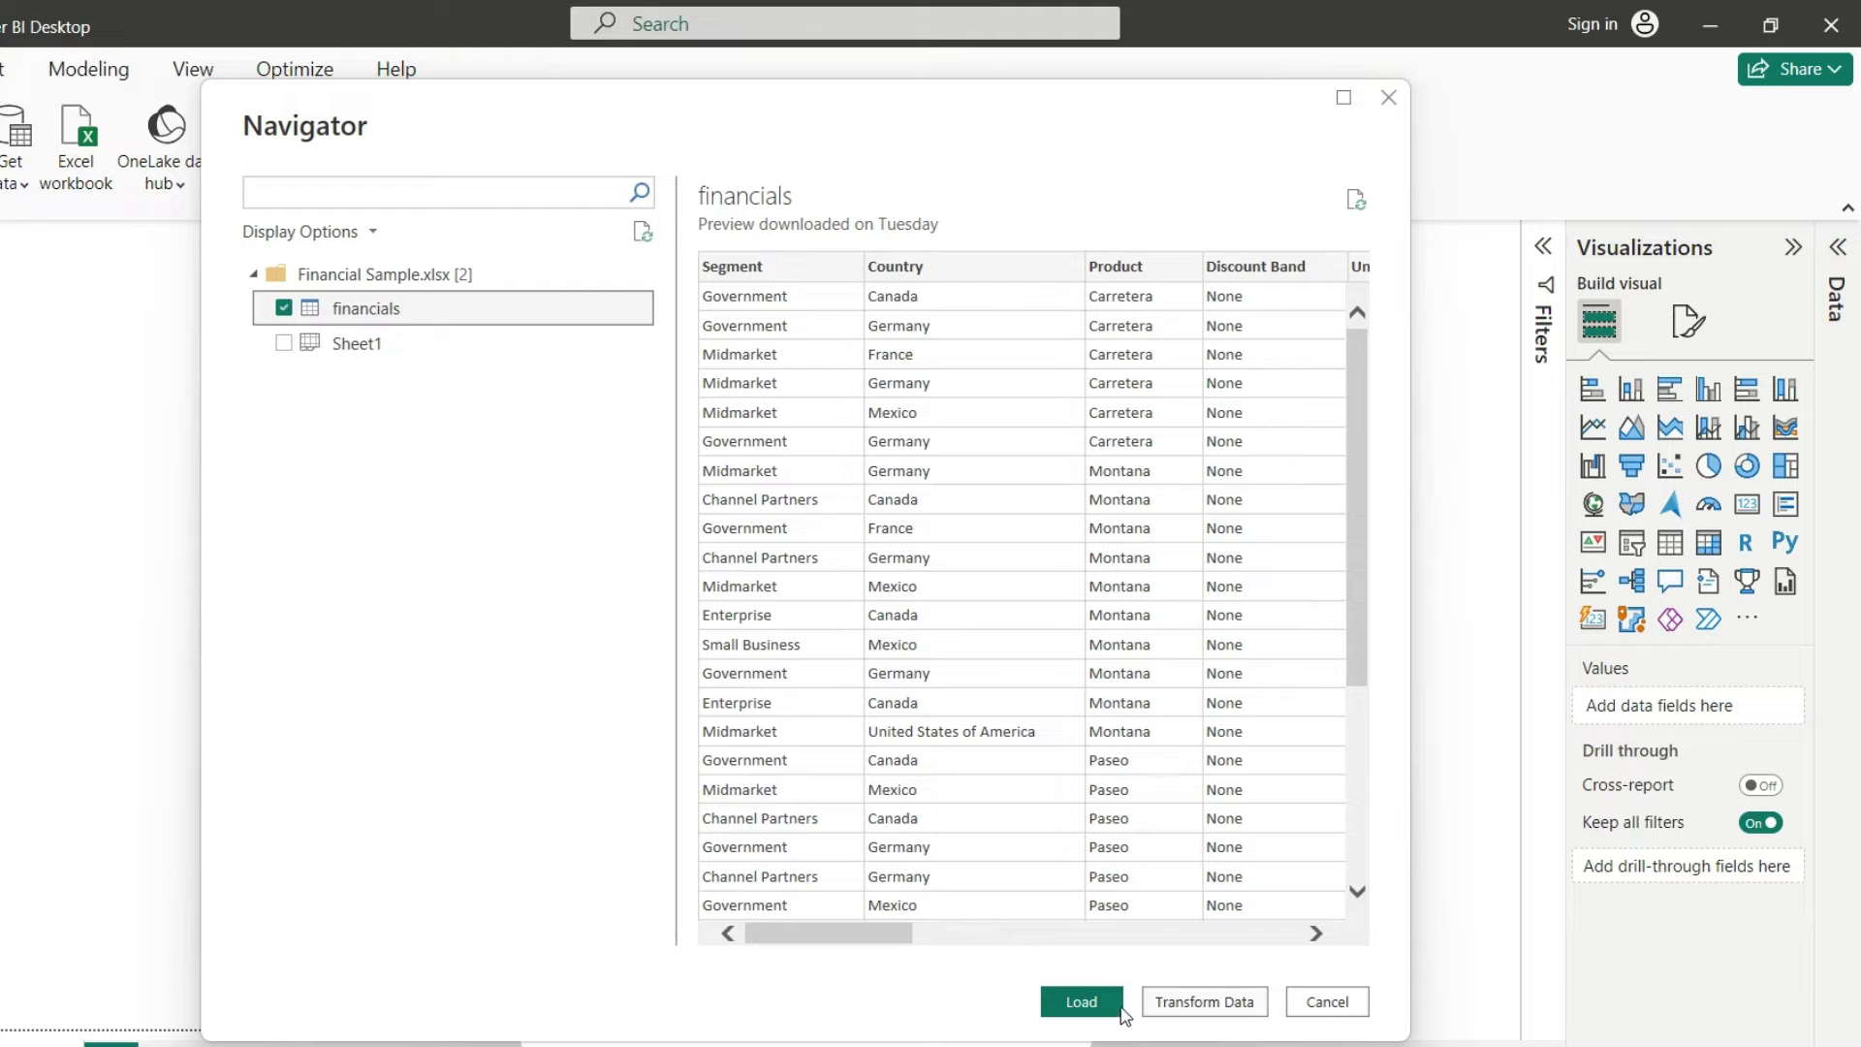
{"action": "left_click", "coordinate": [1113, 1008]}
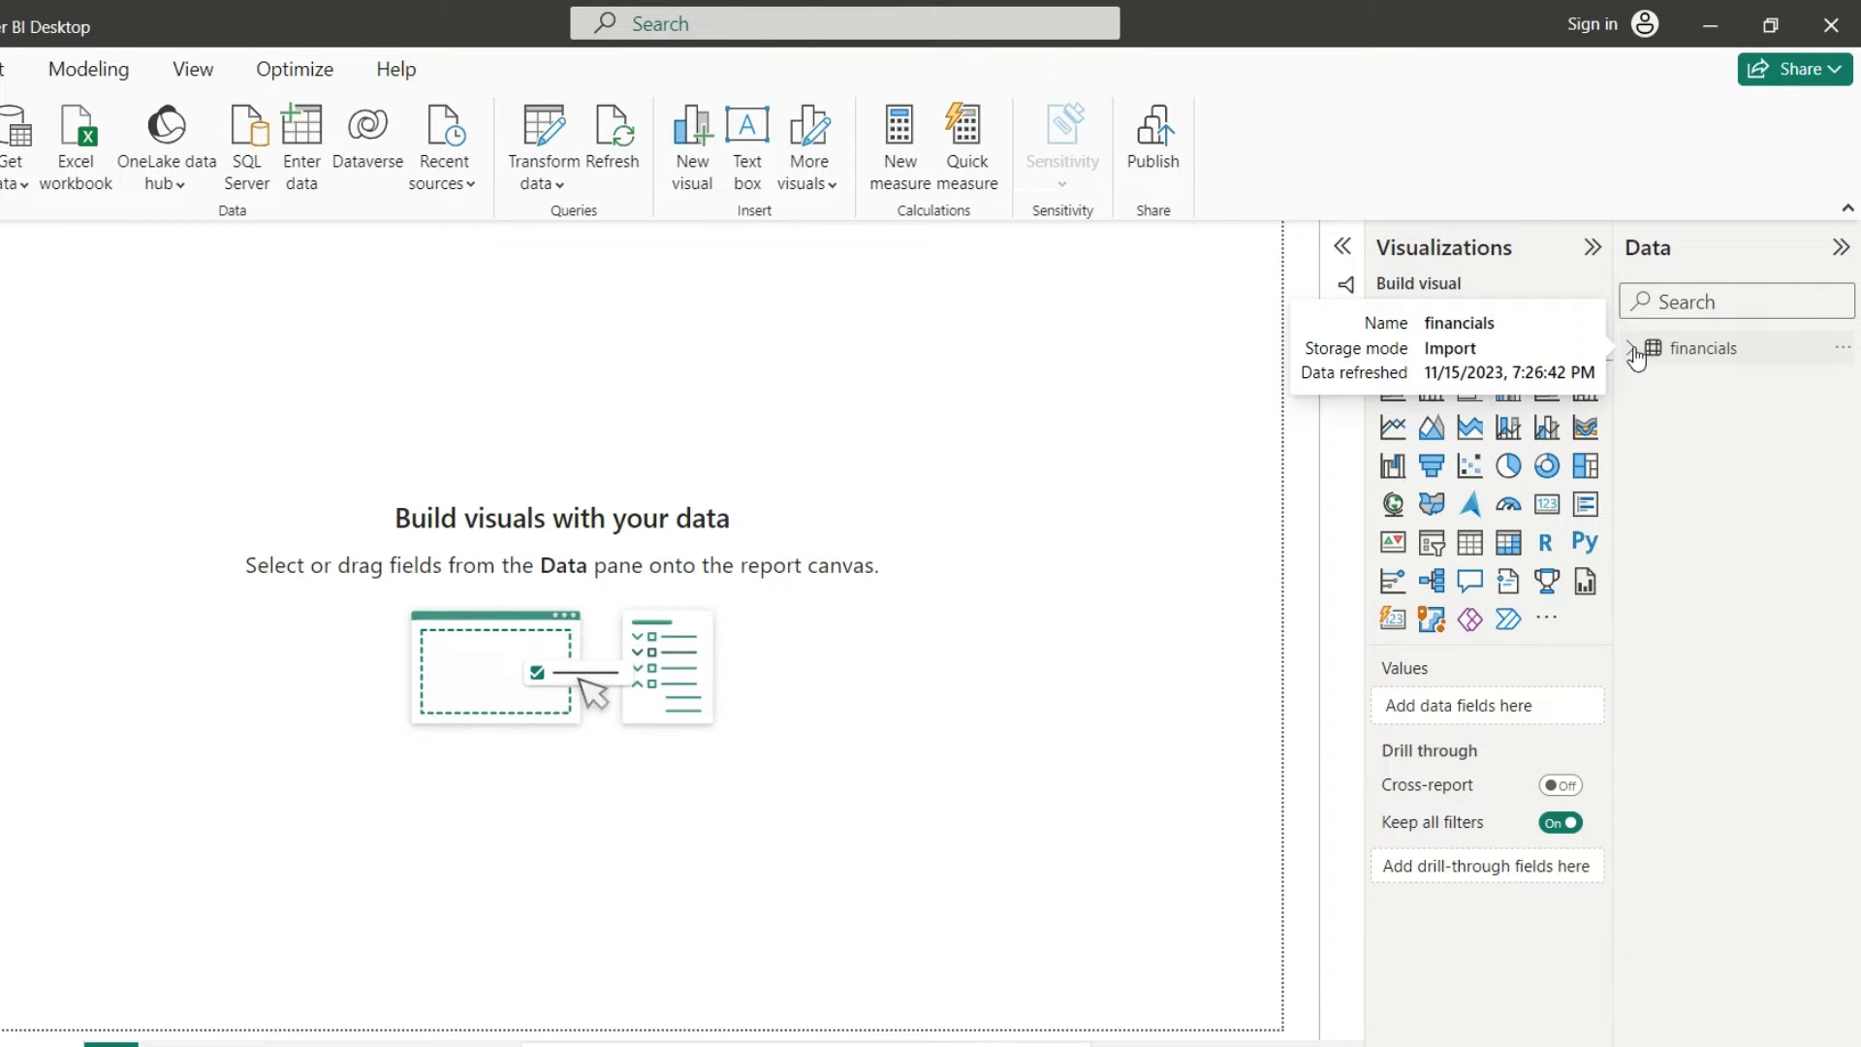
Step: Expand the financials table in the Data pane to reveal fields like Sales, Profit and Date
{"action": "left_click", "coordinate": [1637, 358]}
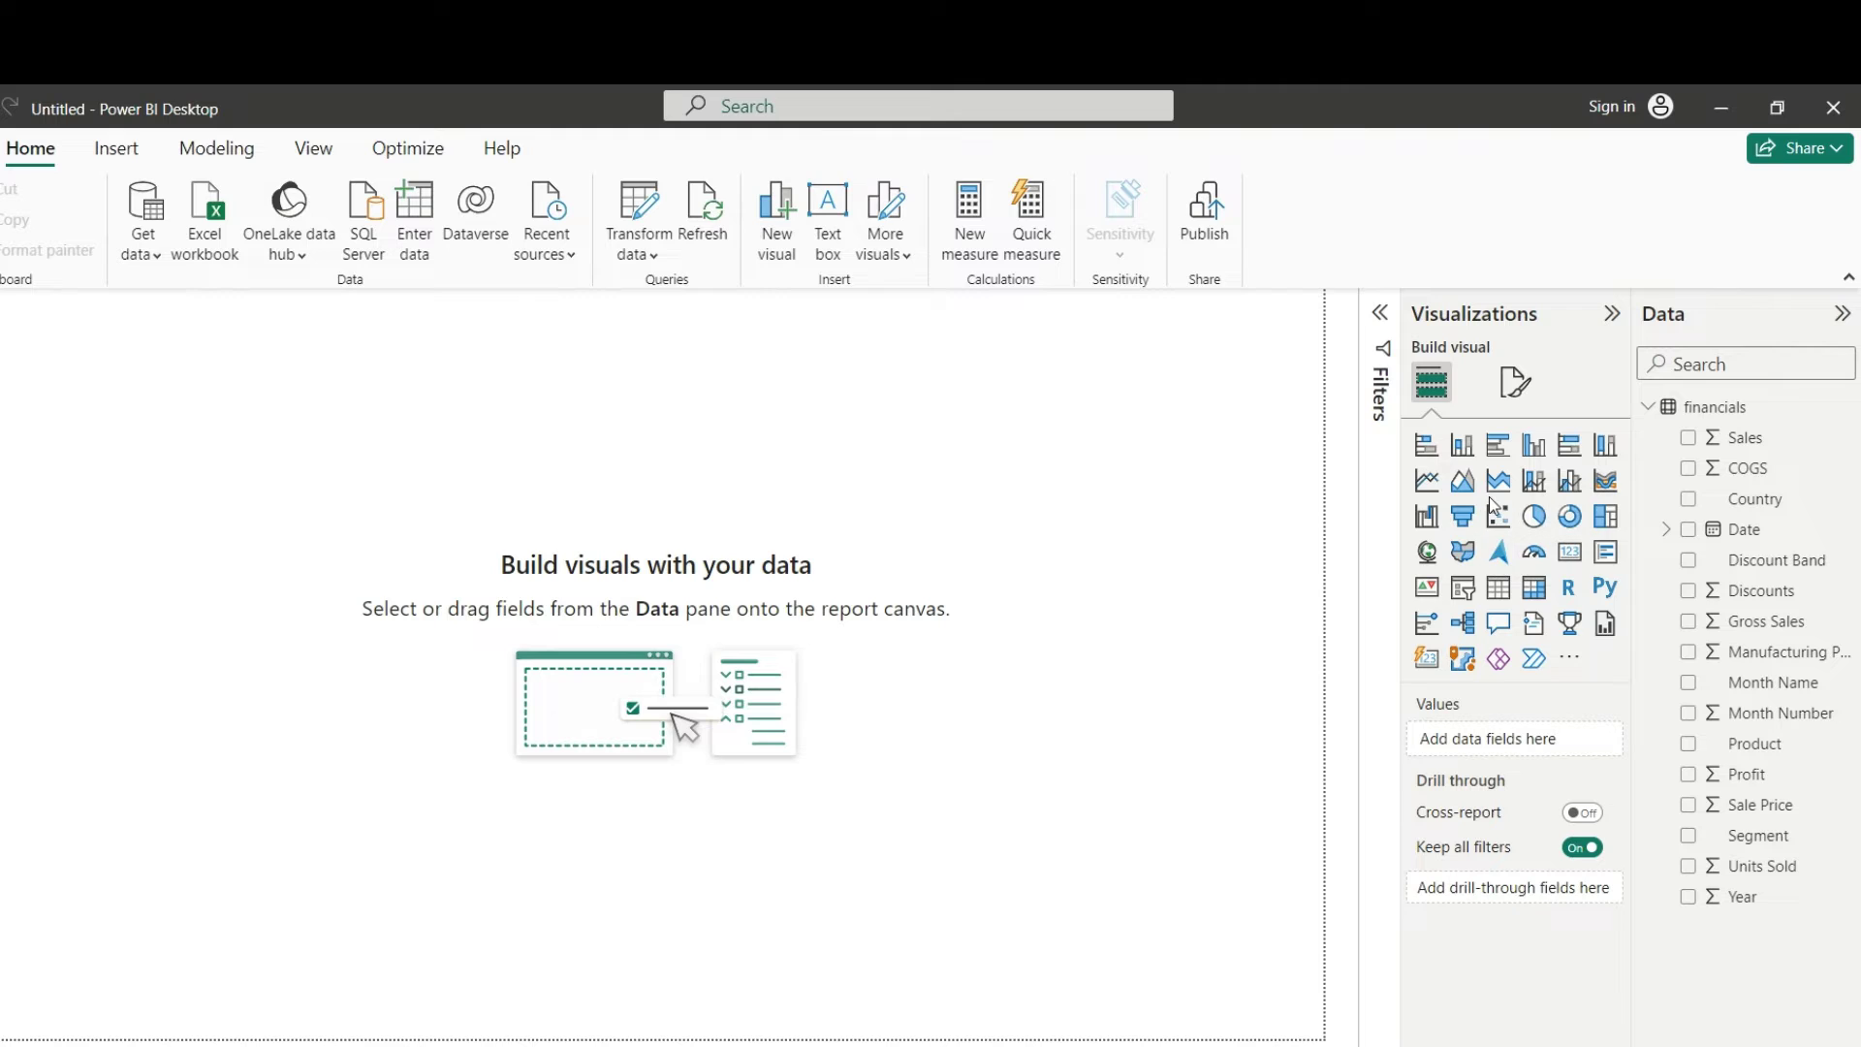
Step: Add a slicer to the page and fill it with the Date field
{"action": "left_click", "coordinate": [1465, 600]}
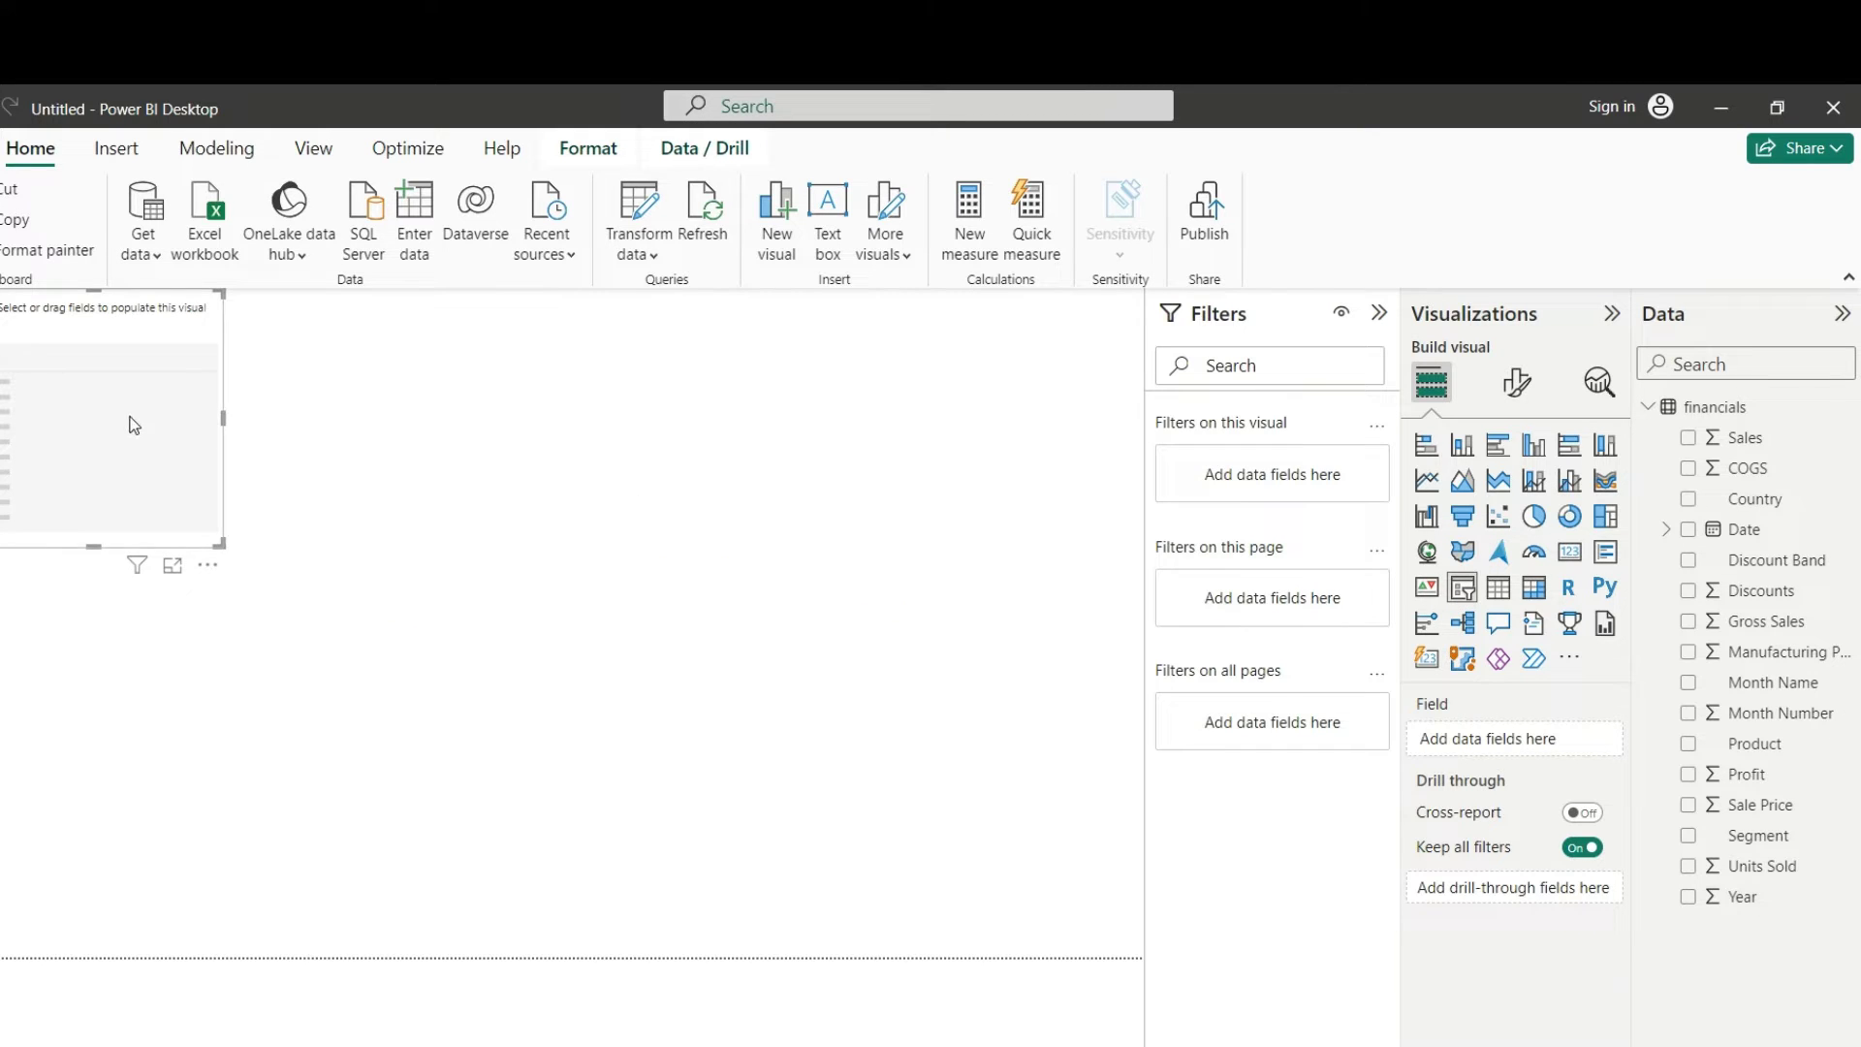
{"action": "left_click_drag", "start_coordinate": [133, 420], "coordinate": [352, 446]}
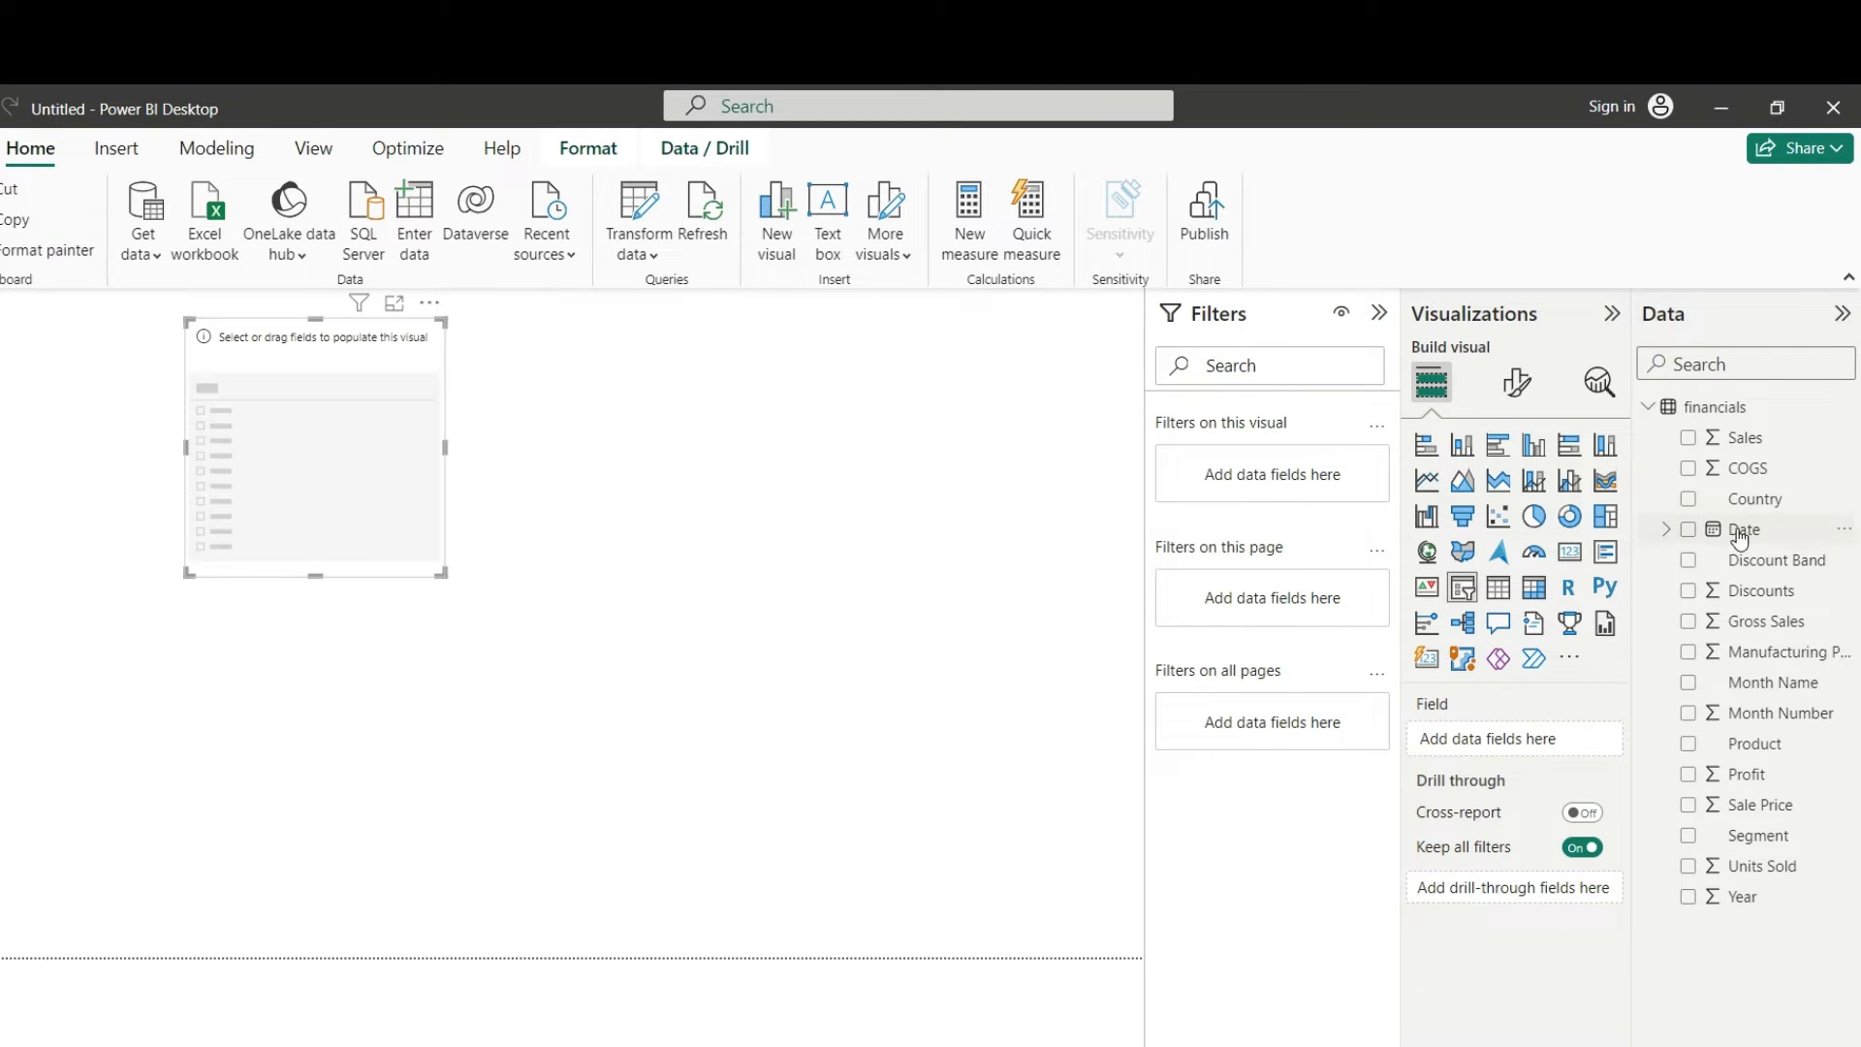
{"action": "left_click_drag", "start_coordinate": [1740, 530], "coordinate": [303, 419]}
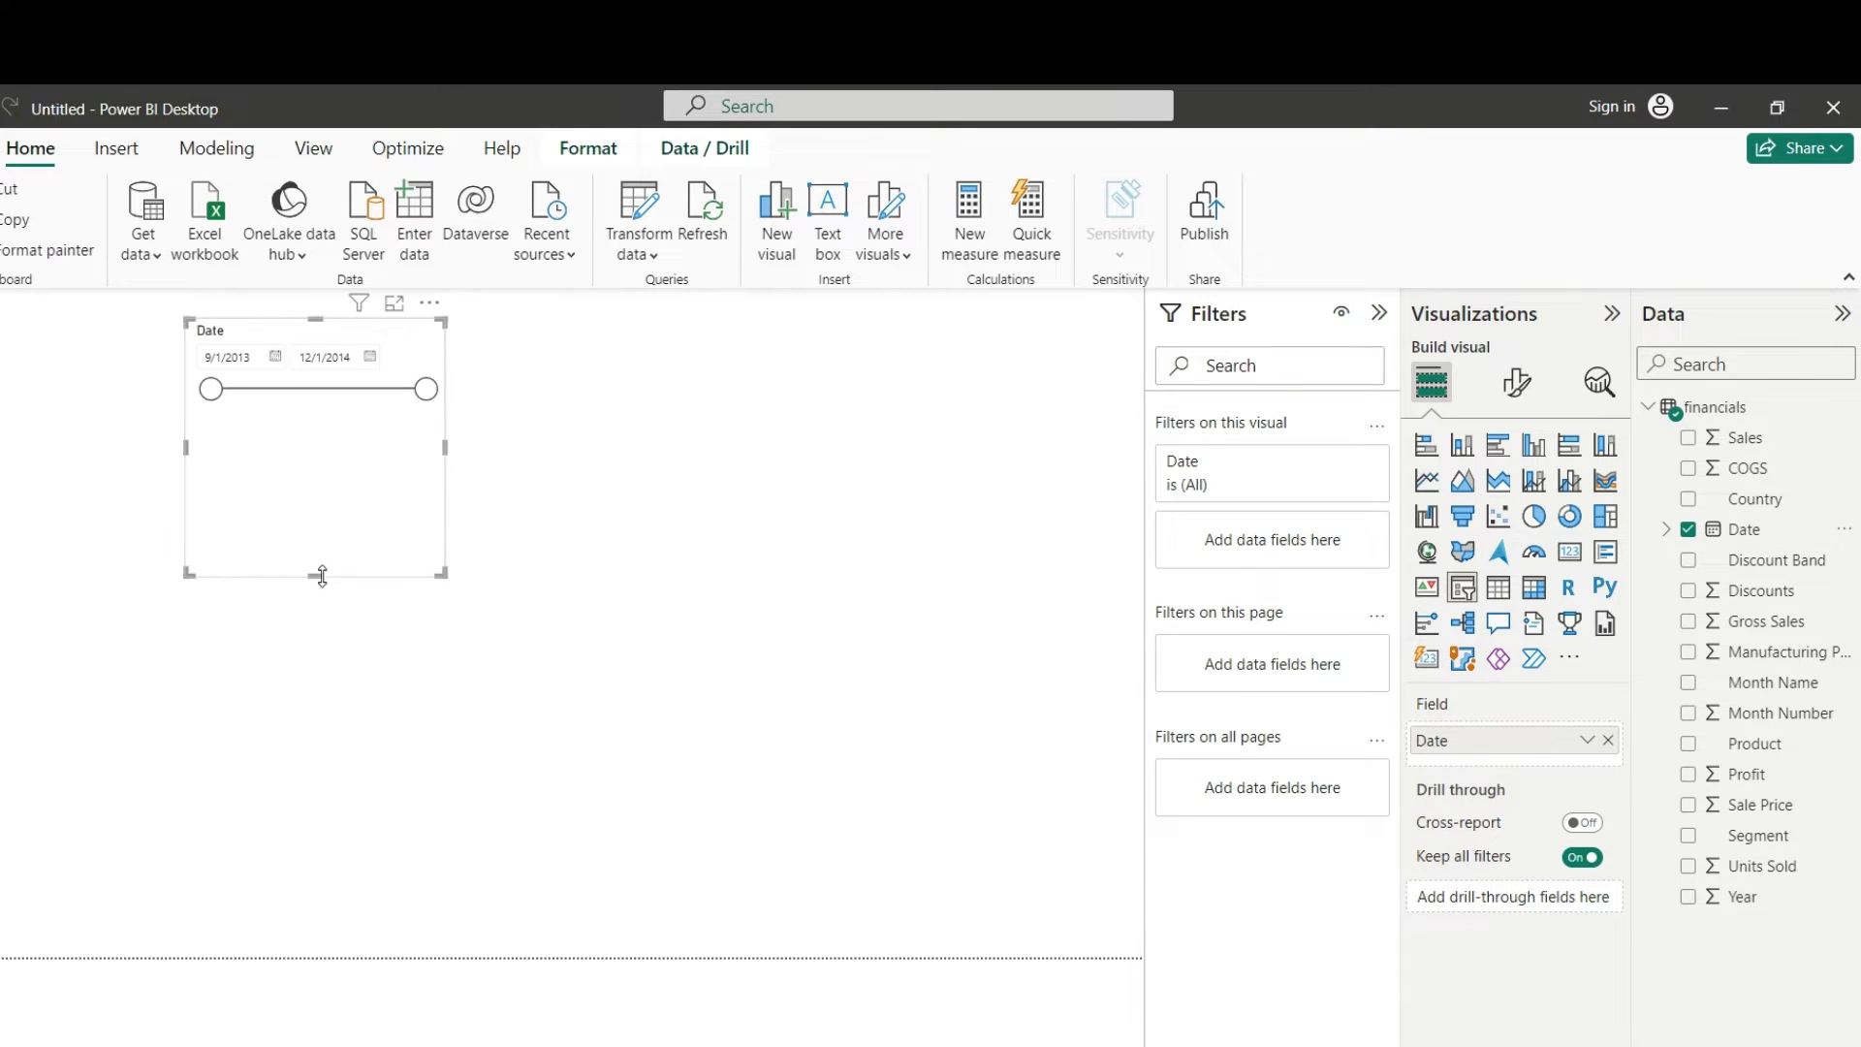
{"action": "left_click", "coordinate": [316, 584]}
Step: Make the Date slicer shorter and wider and move it to the top left
{"action": "left_click", "coordinate": [334, 392]}
{"action": "left_click_drag", "start_coordinate": [315, 576], "coordinate": [317, 453]}
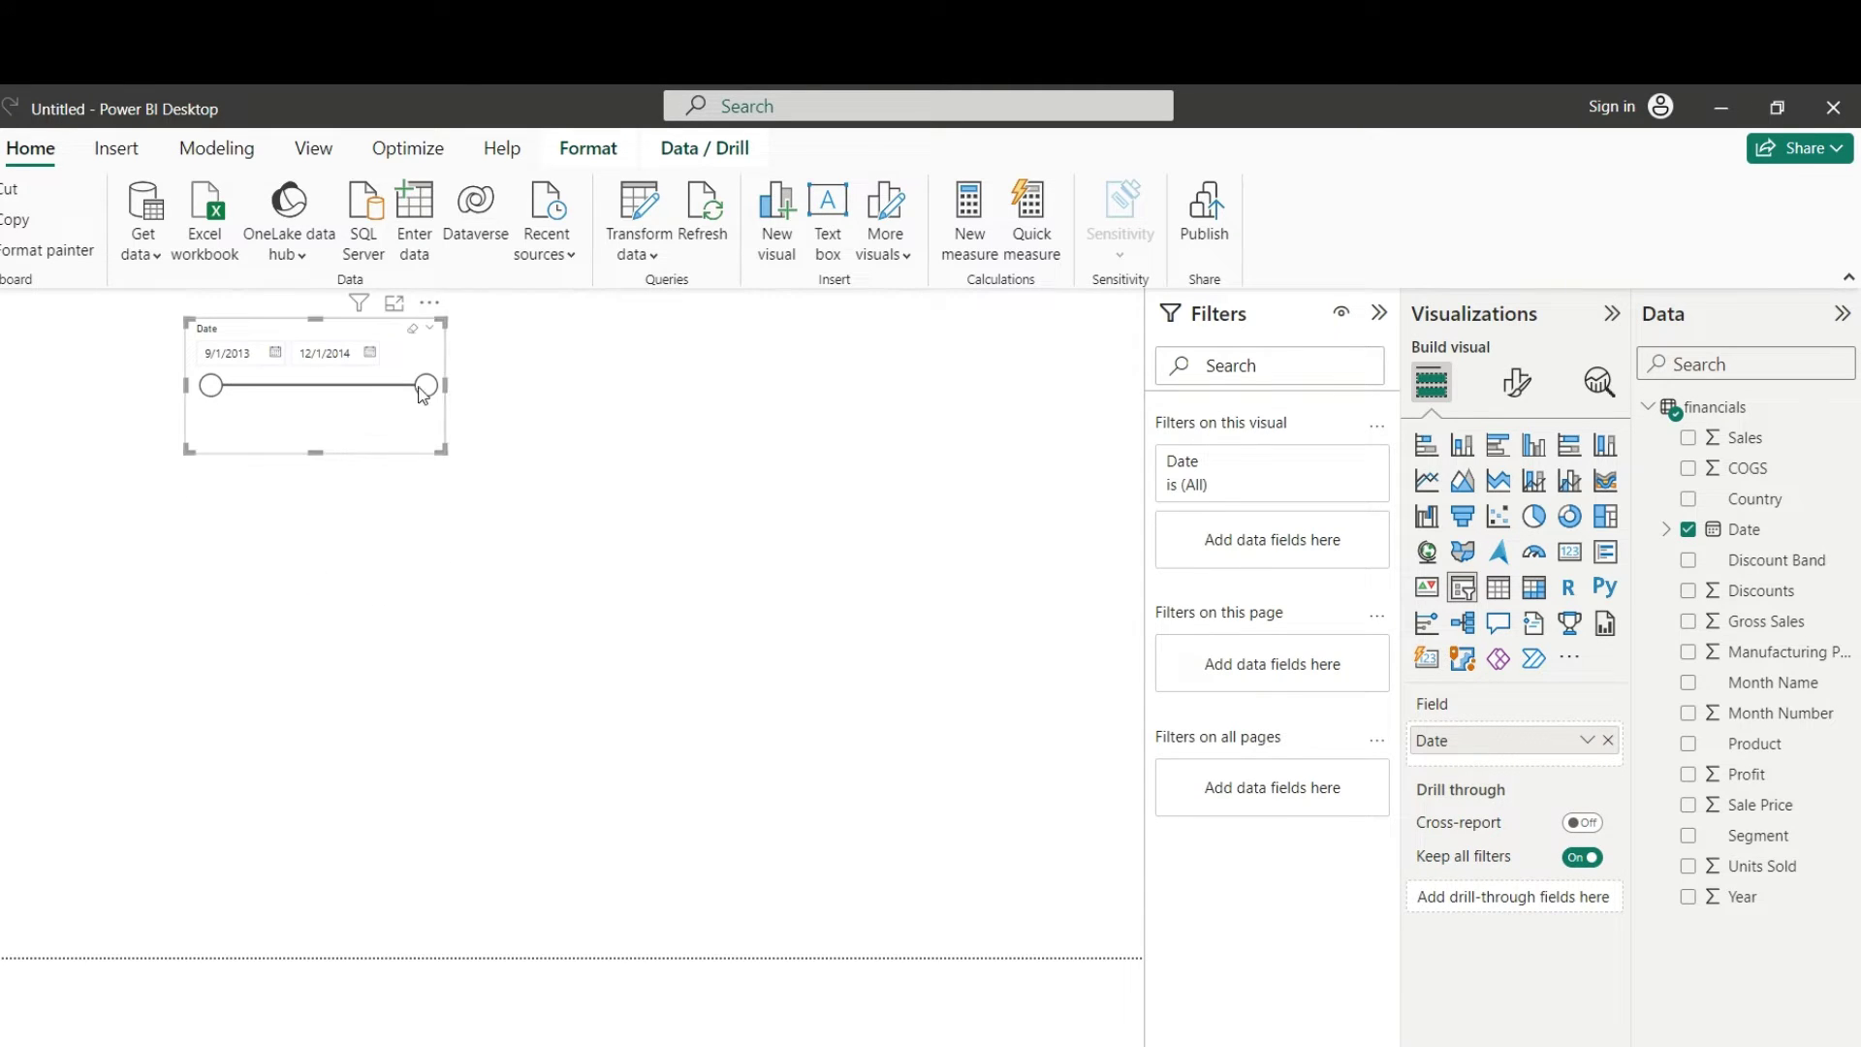
{"action": "left_click_drag", "start_coordinate": [445, 387], "coordinate": [620, 388]}
{"action": "left_click_drag", "start_coordinate": [447, 387], "coordinate": [378, 381]}
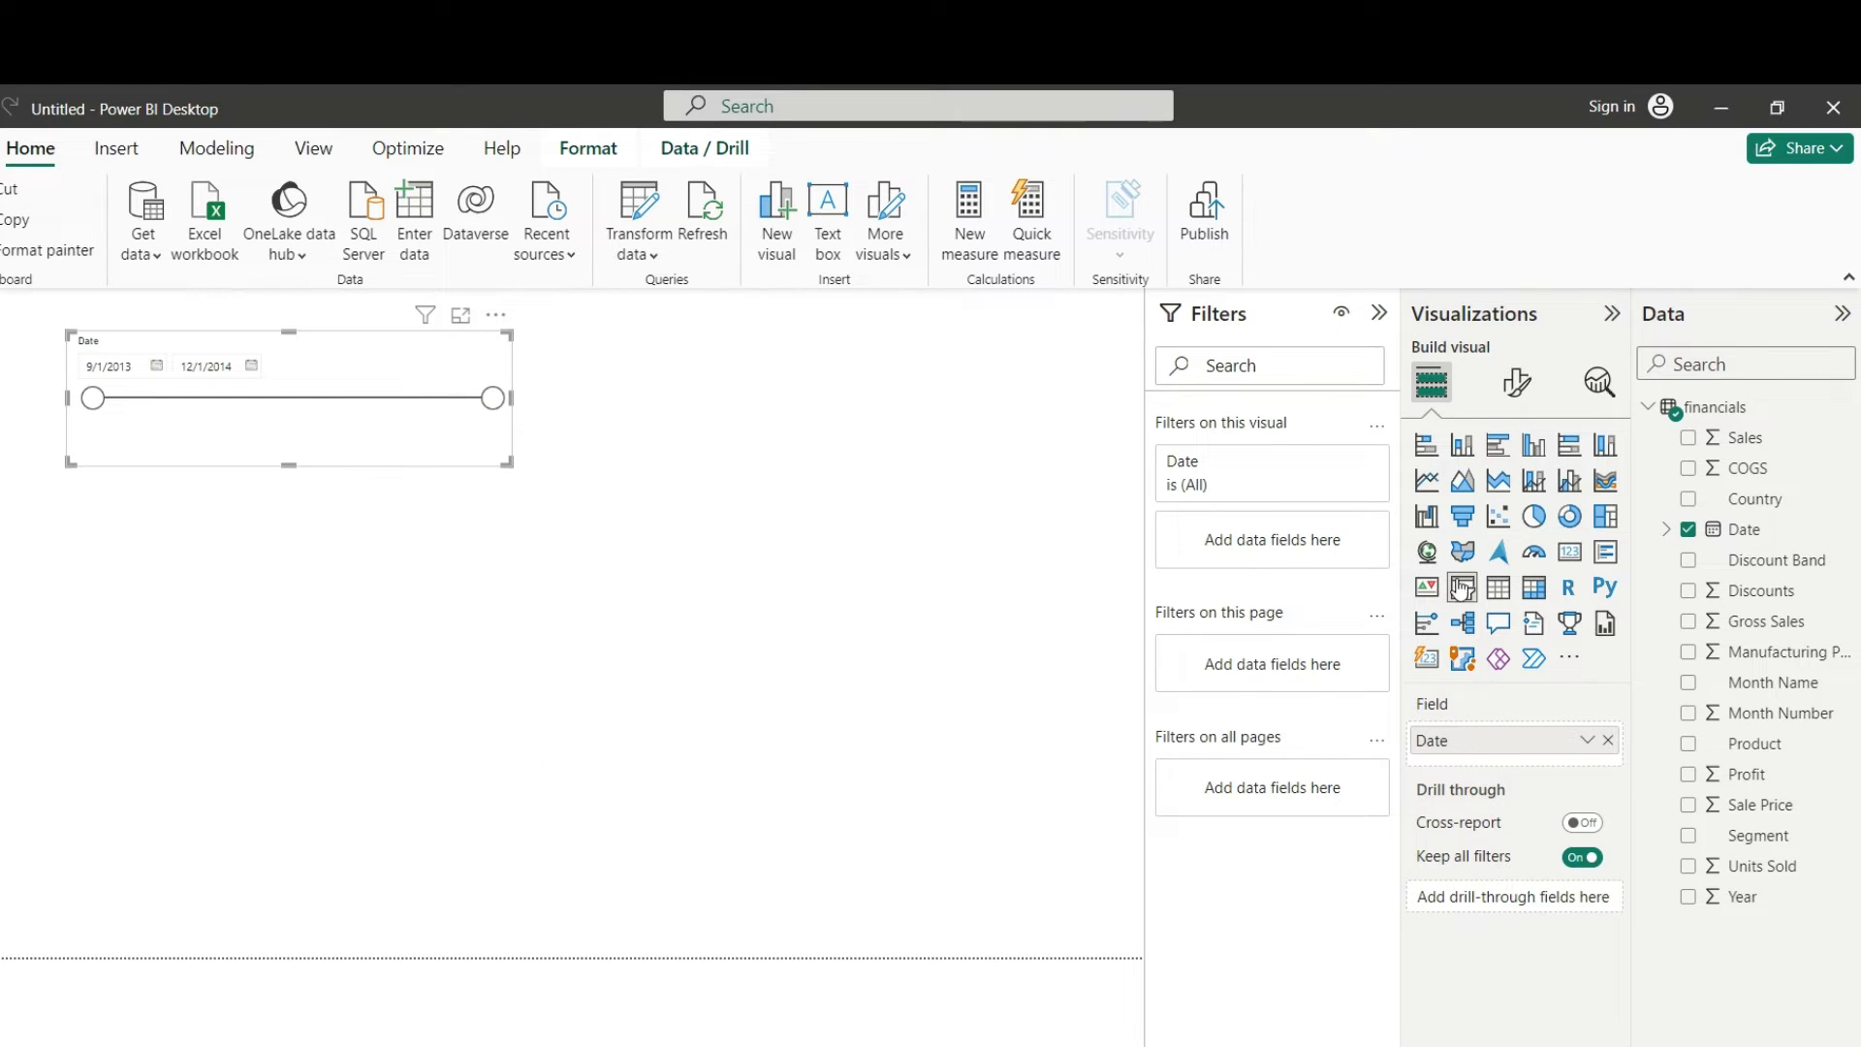
{"action": "left_click", "coordinate": [850, 459]}
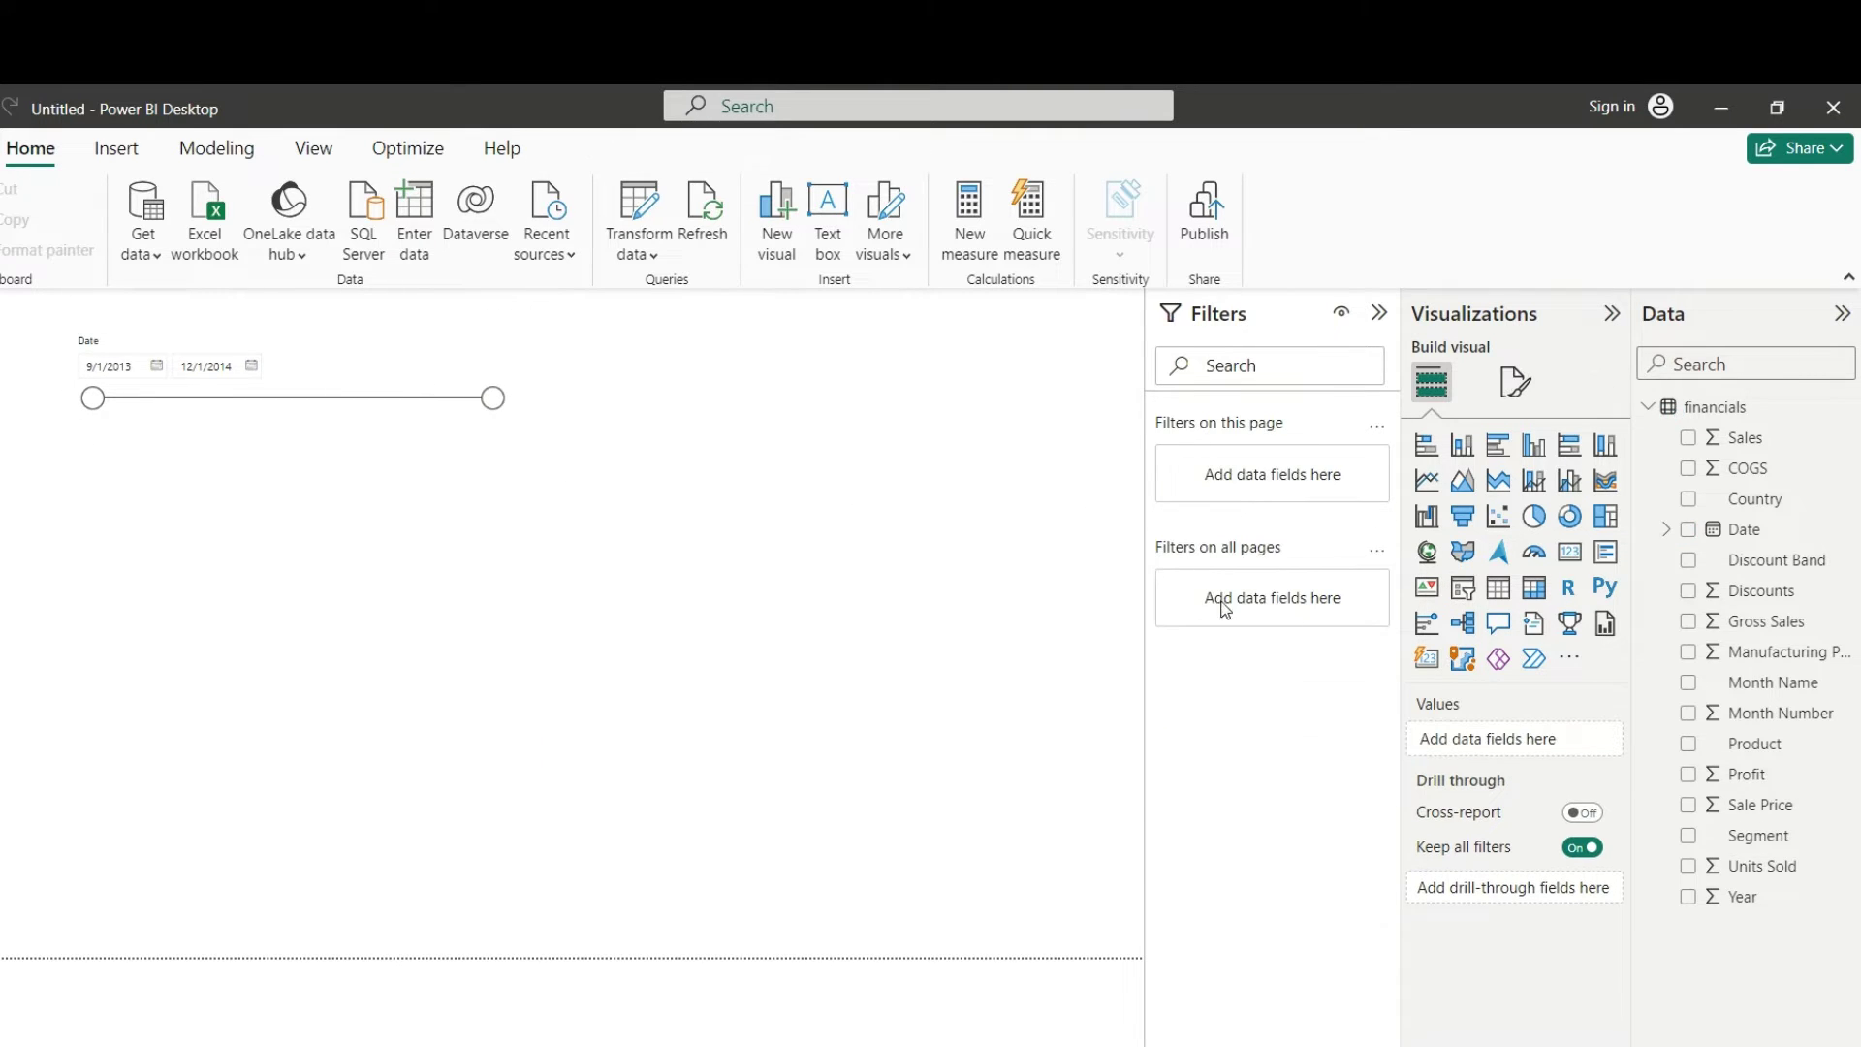
Step: Add a Country slicer beside the Date slicer, listing Canada, France, Germany, Mexico and USA
{"action": "left_click", "coordinate": [1467, 598]}
{"action": "left_click_drag", "start_coordinate": [323, 555], "coordinate": [819, 365]}
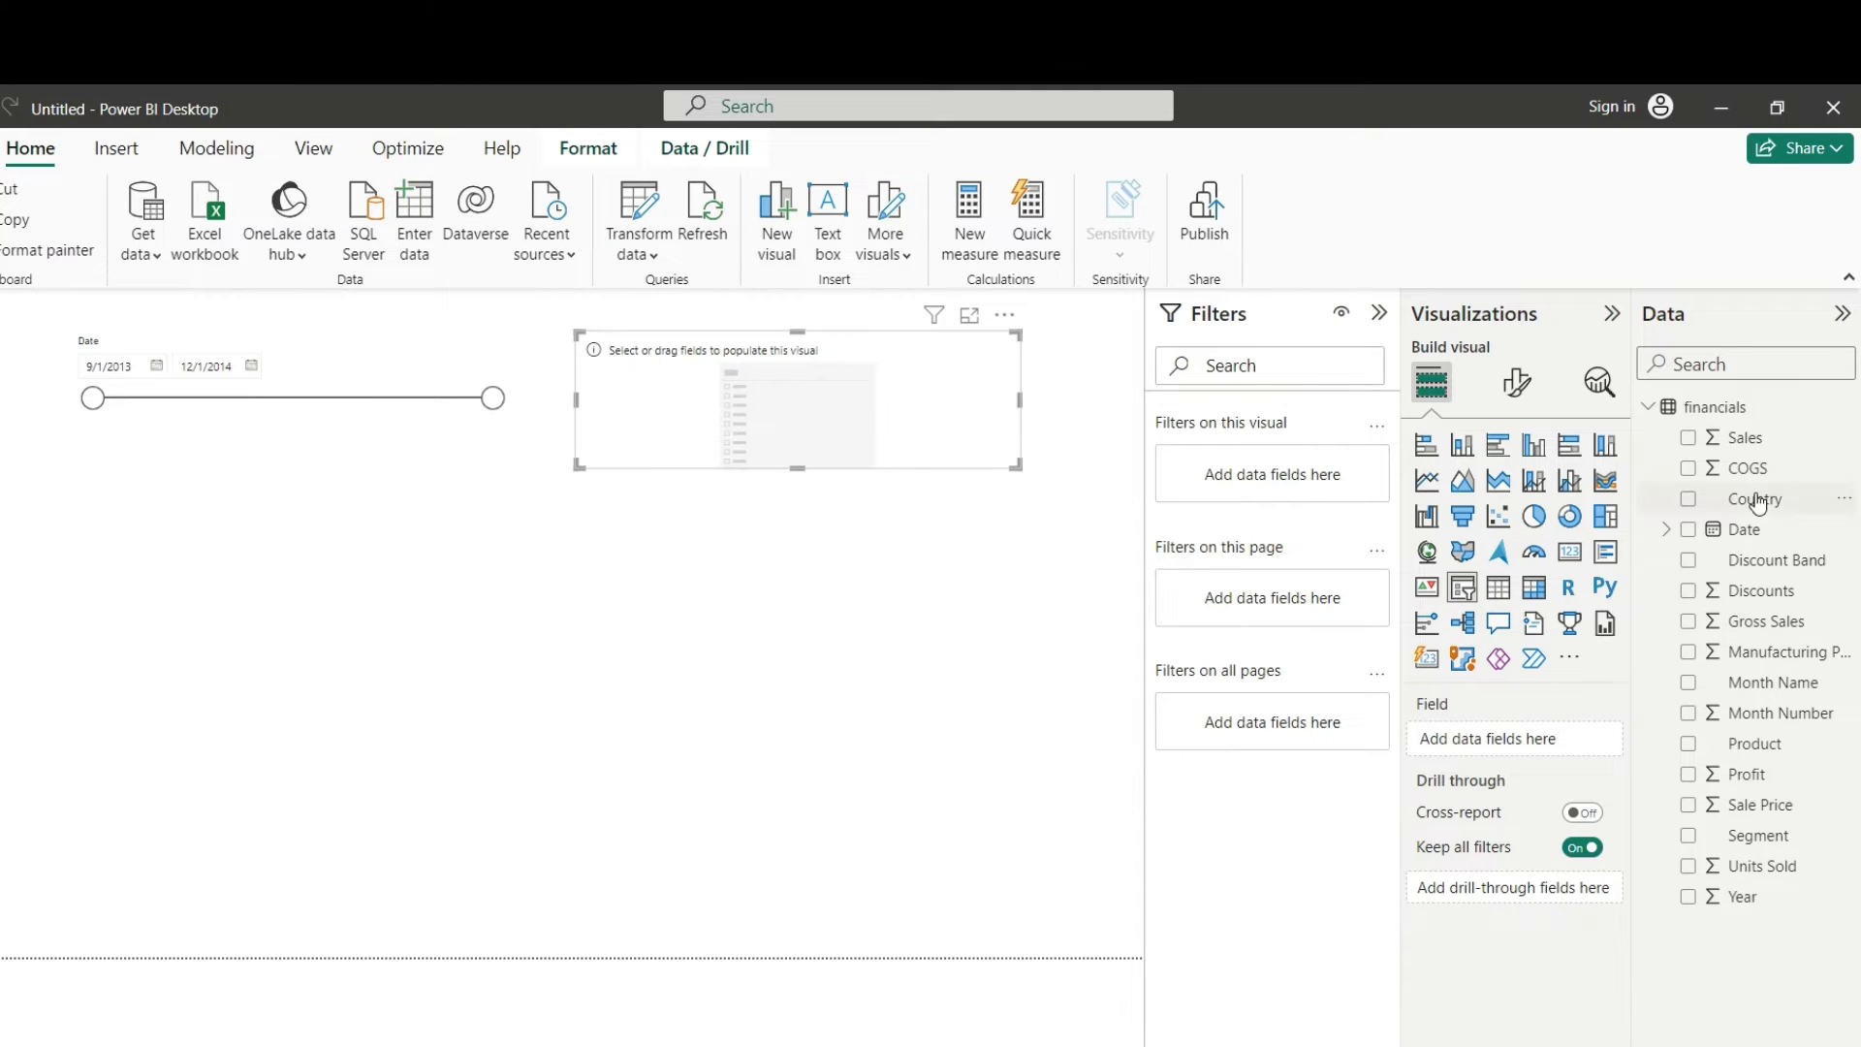
{"action": "left_click_drag", "start_coordinate": [1744, 499], "coordinate": [794, 478]}
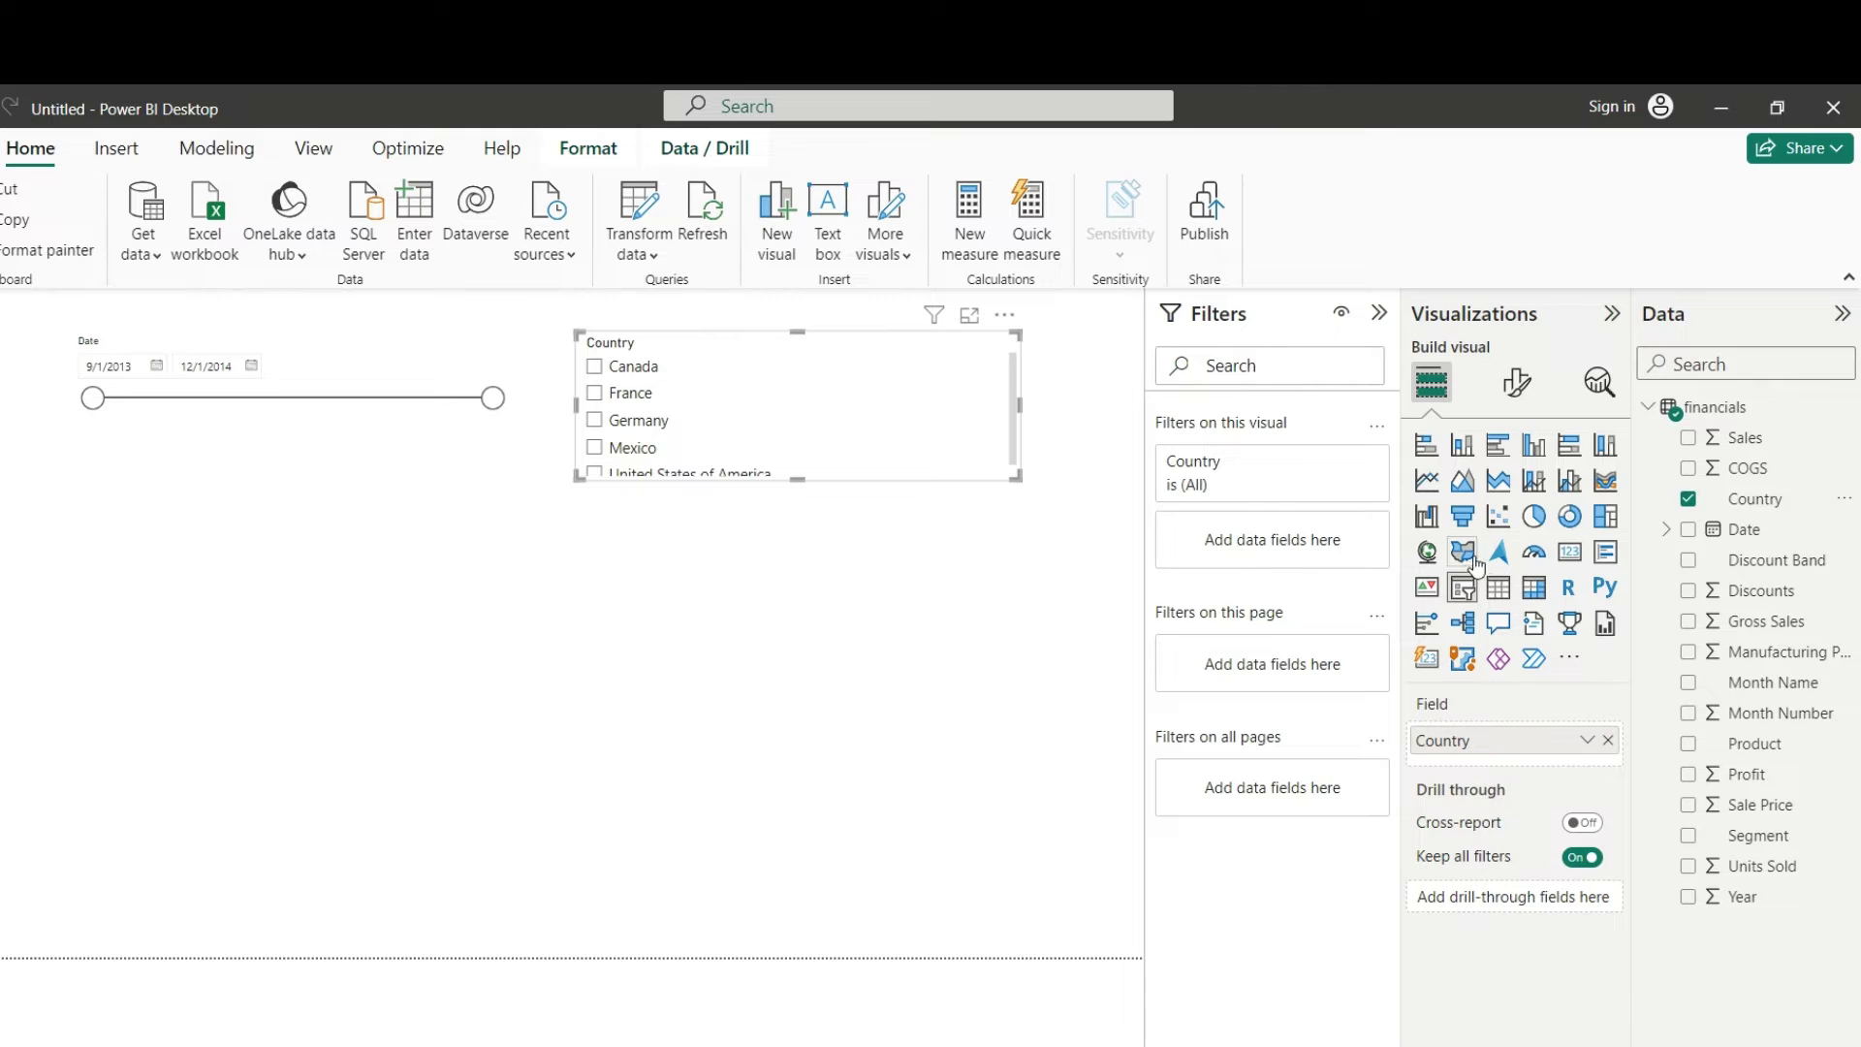
{"action": "left_click", "coordinate": [933, 629]}
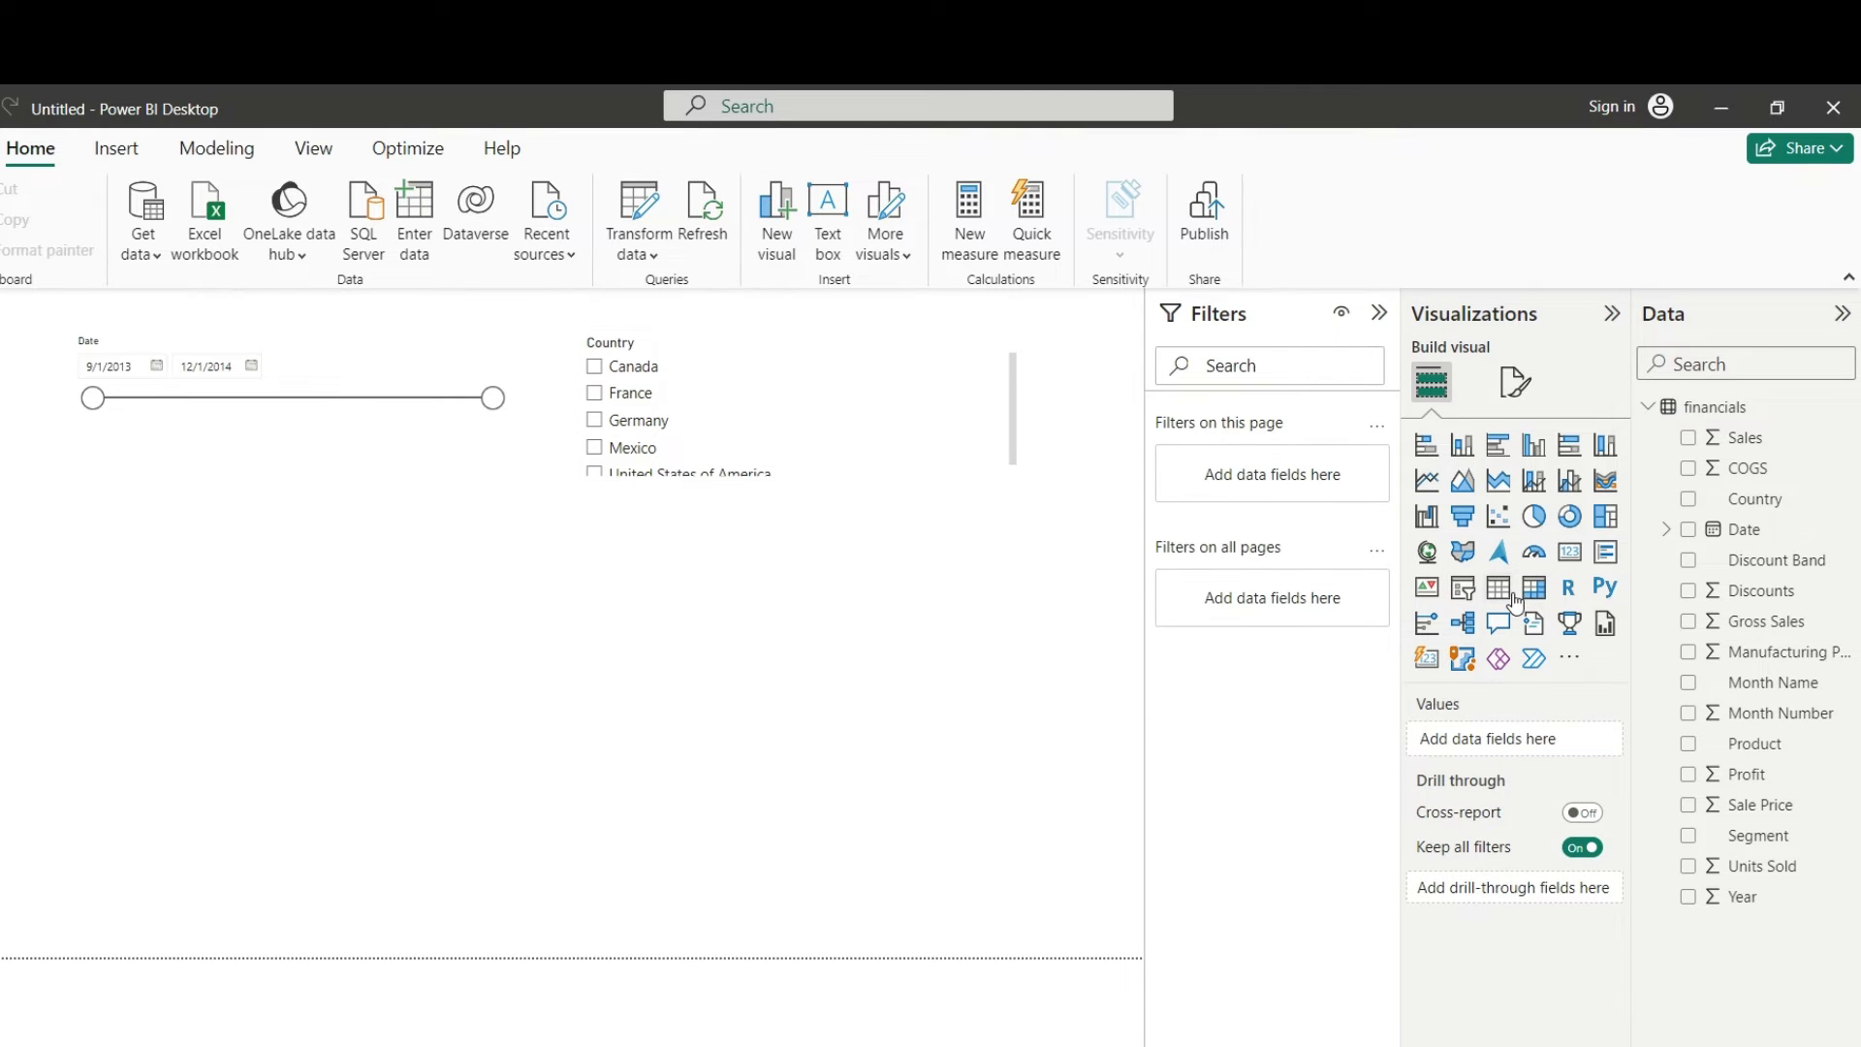
Step: Add a table below the slicers with Sale Price, Product and Segment fields
{"action": "left_click", "coordinate": [1515, 598]}
{"action": "left_click_drag", "start_coordinate": [392, 555], "coordinate": [351, 588]}
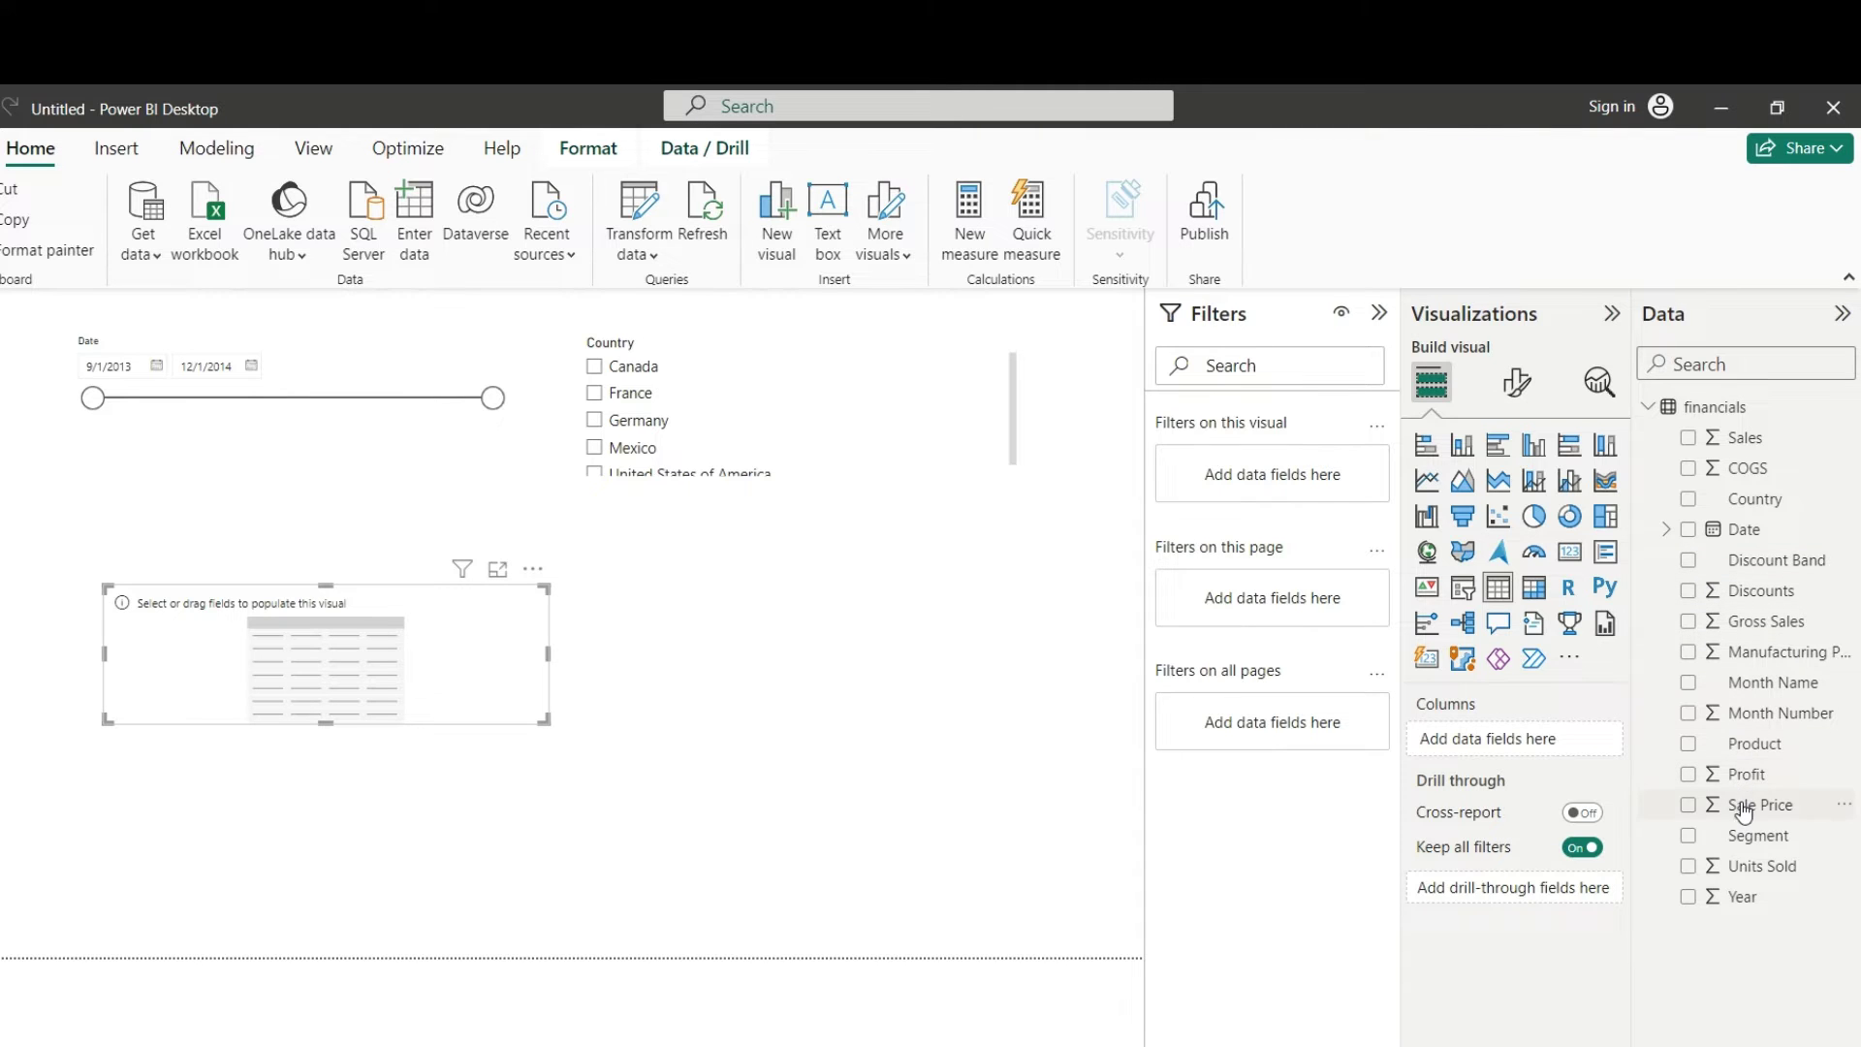
{"action": "left_click_drag", "start_coordinate": [1742, 807], "coordinate": [365, 640]}
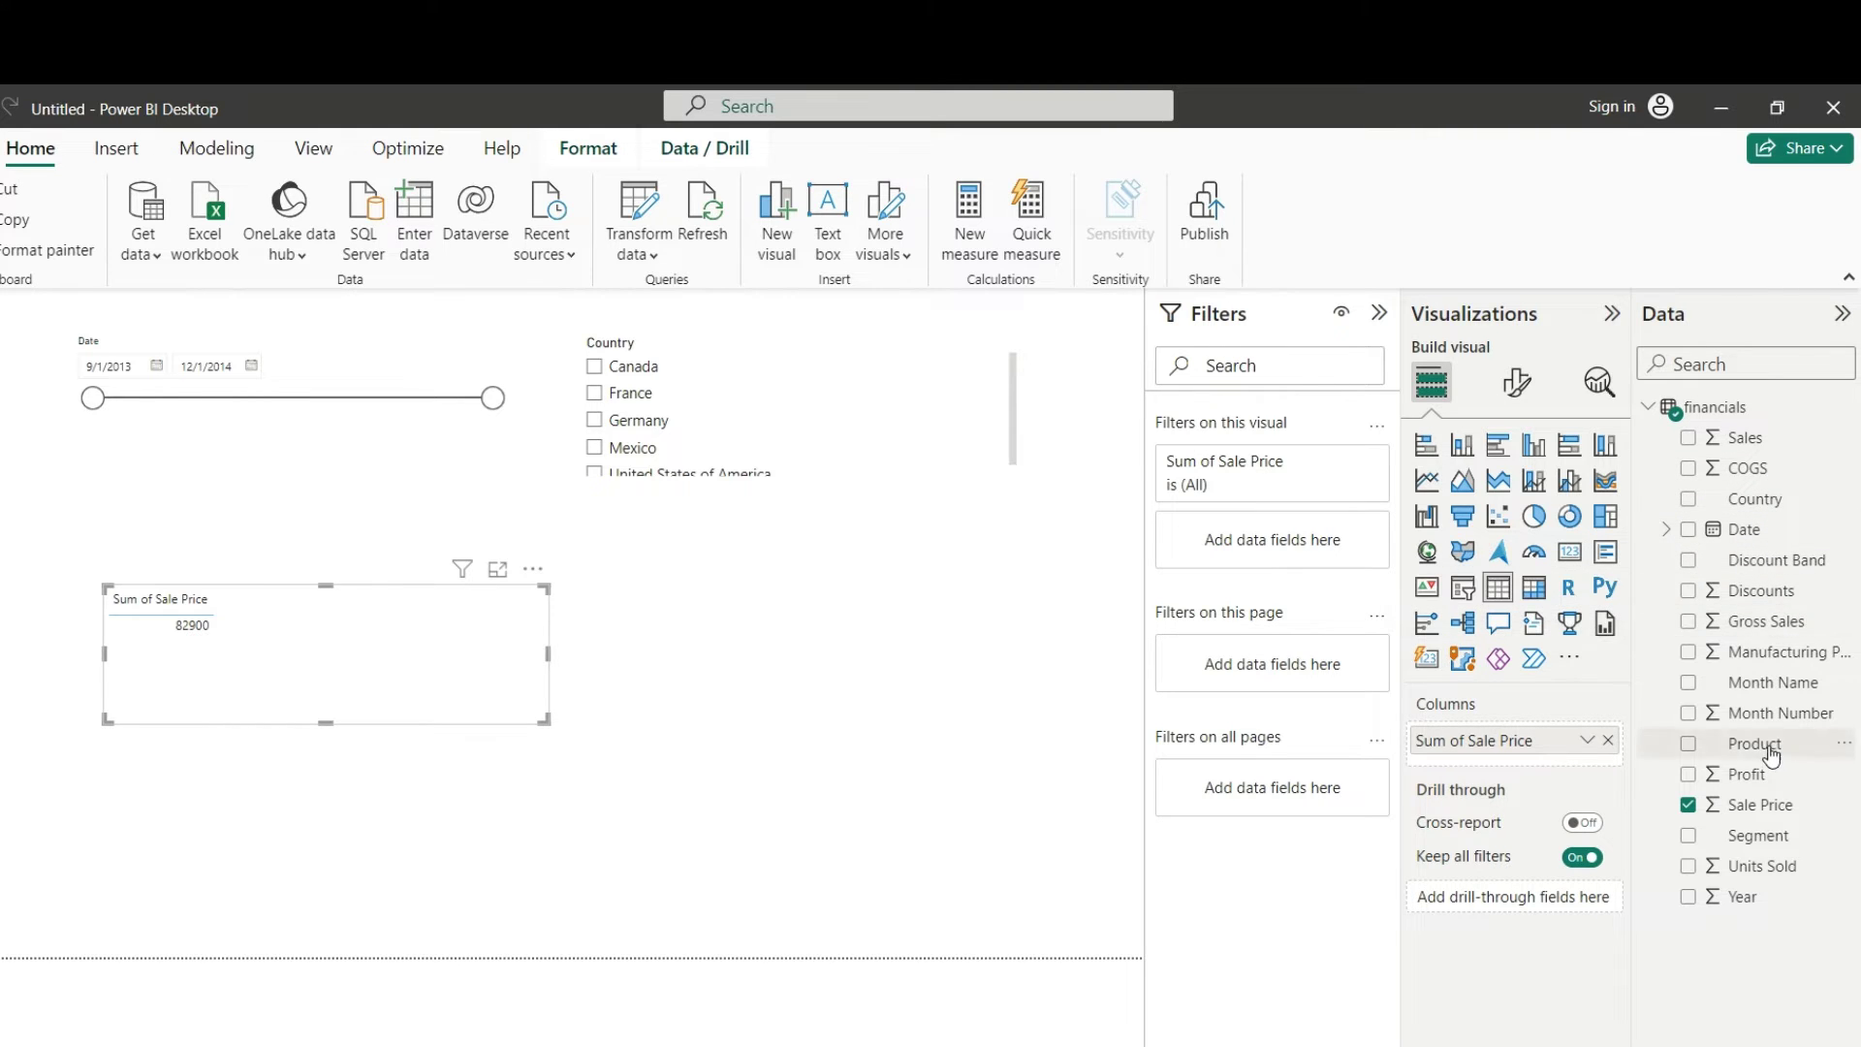
{"action": "left_click_drag", "start_coordinate": [1765, 743], "coordinate": [215, 639]}
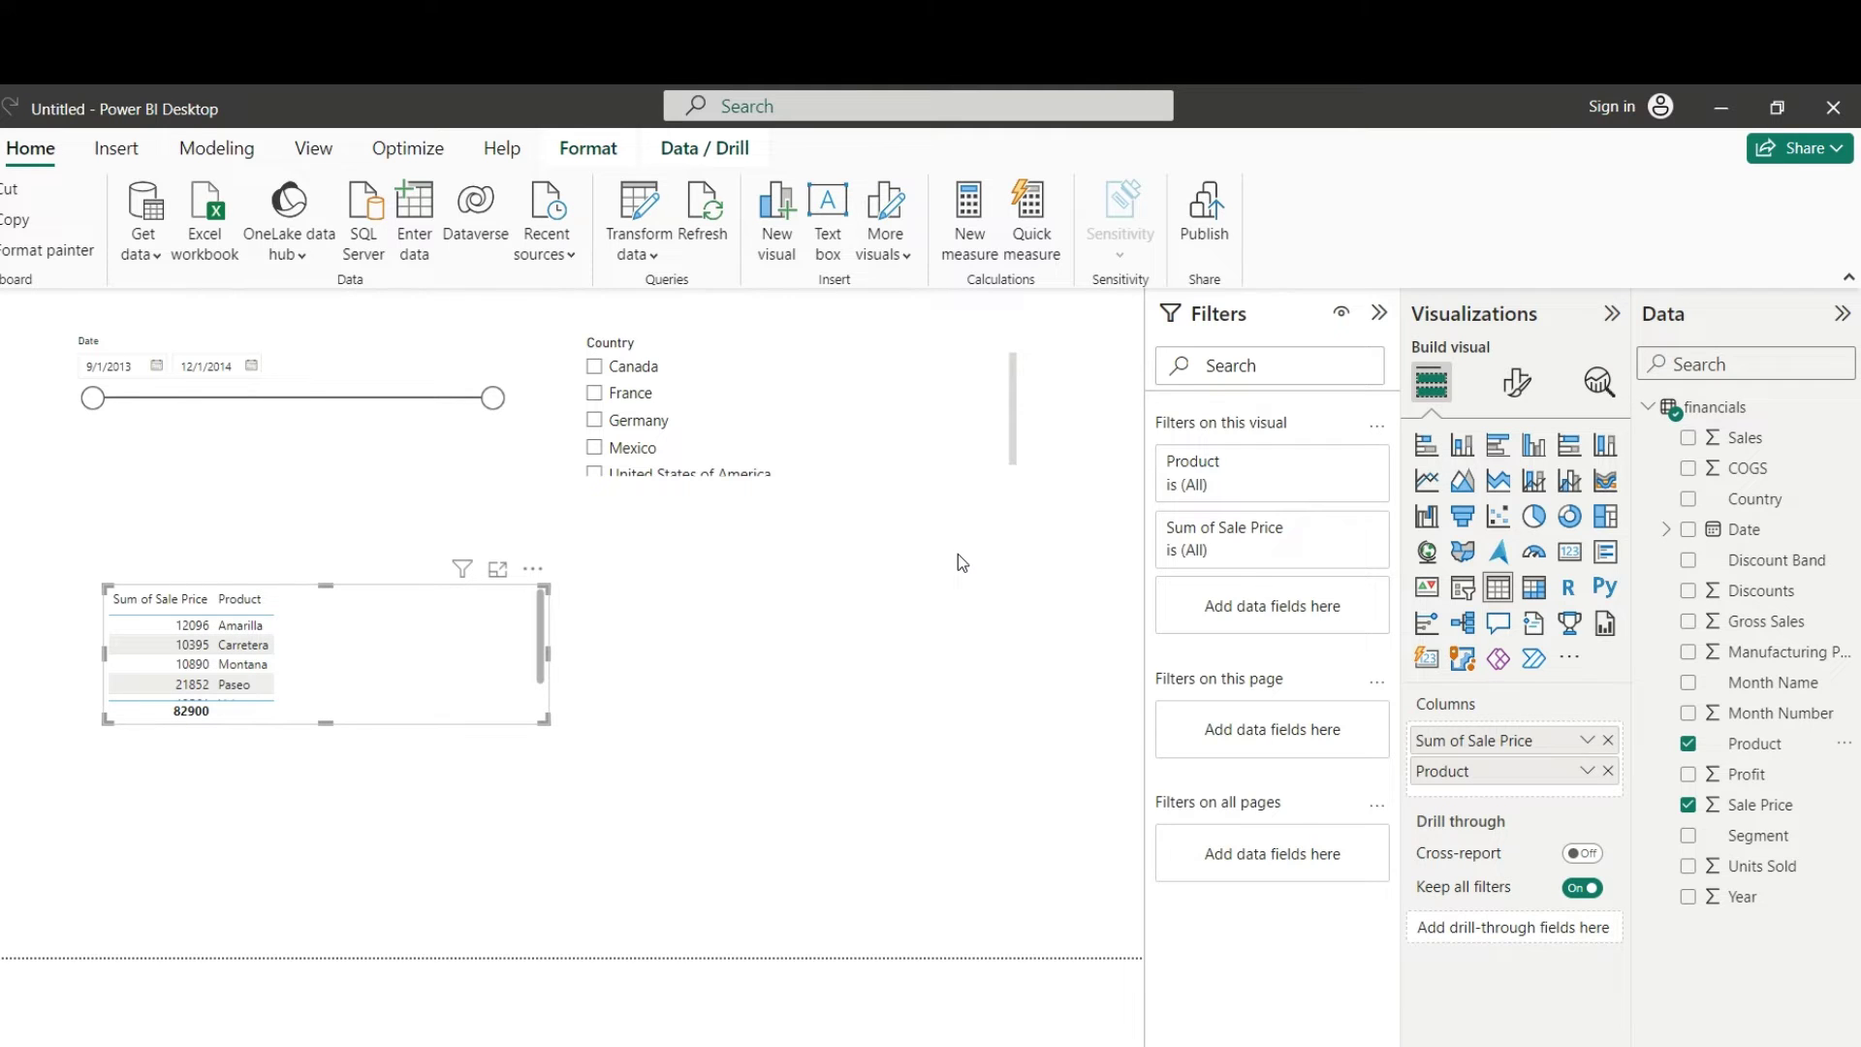
{"action": "left_click_drag", "start_coordinate": [1758, 836], "coordinate": [283, 644]}
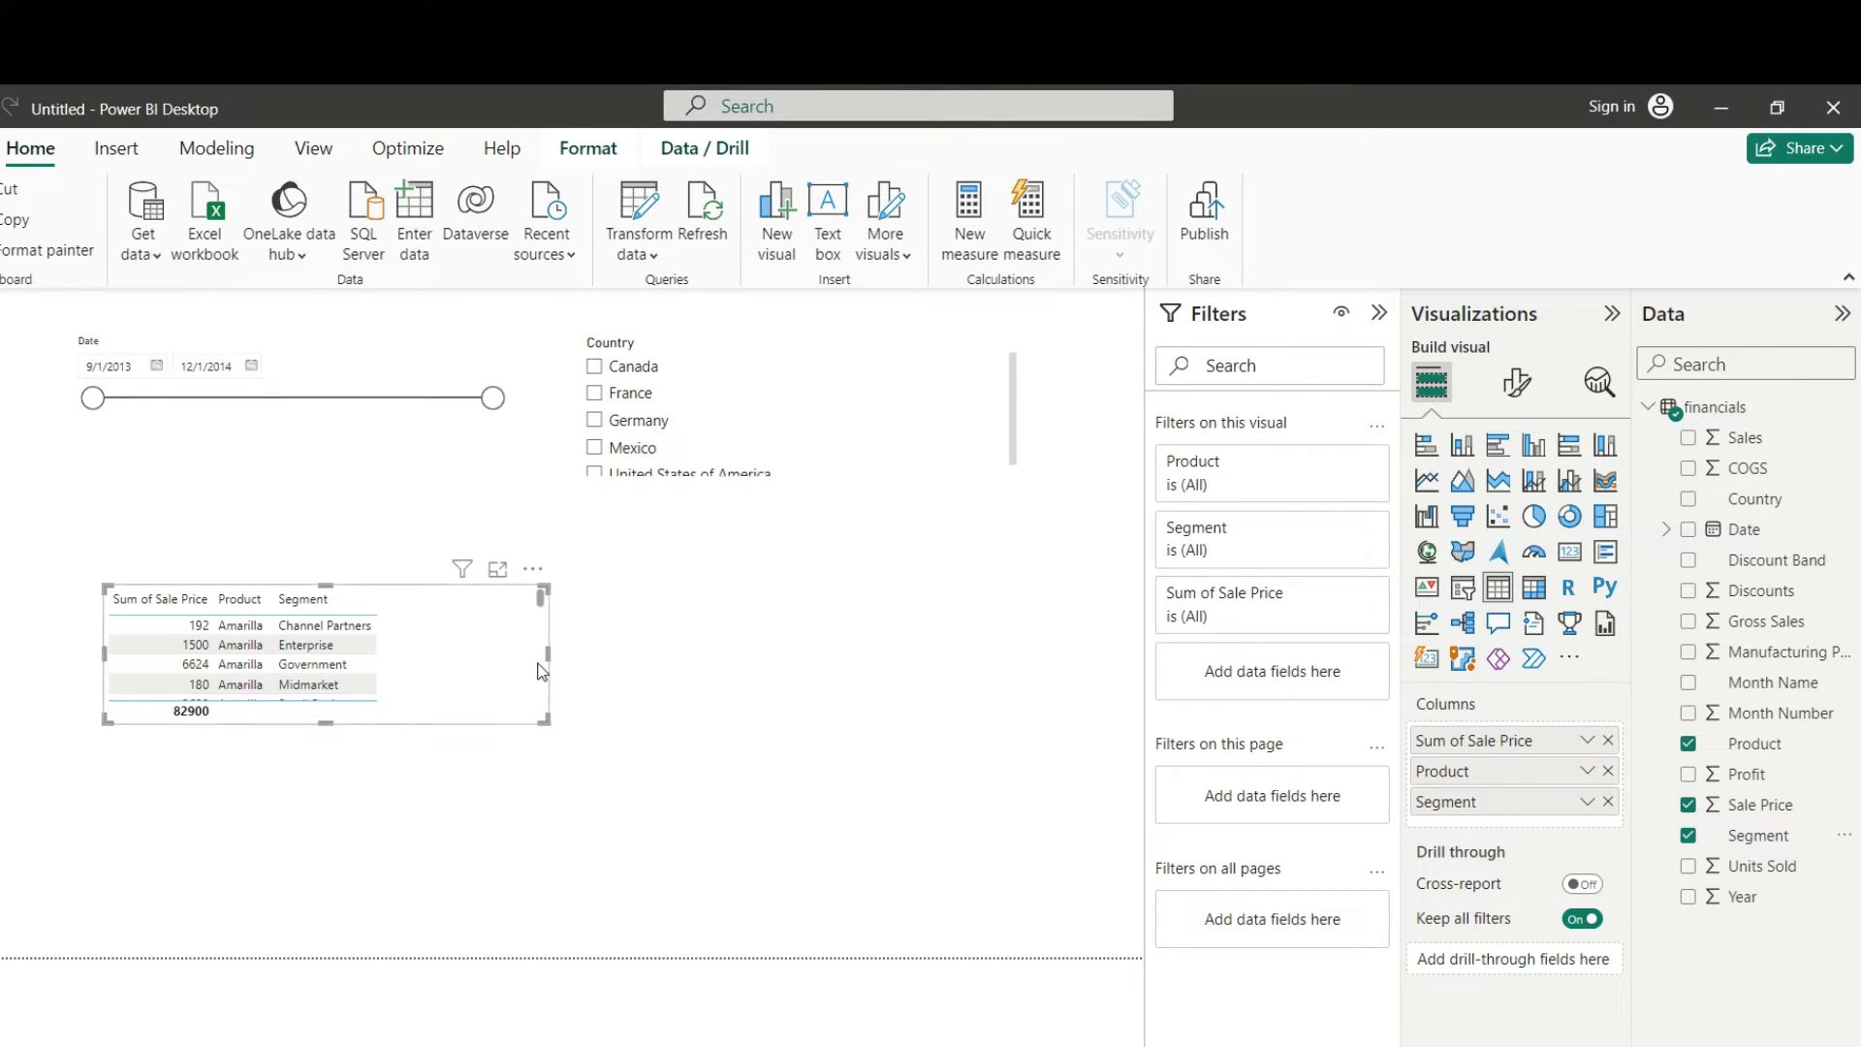
Step: Narrow the table and reorder its columns to Product, Segment, Sum of Sale Price
{"action": "left_click_drag", "start_coordinate": [545, 657], "coordinate": [433, 656]}
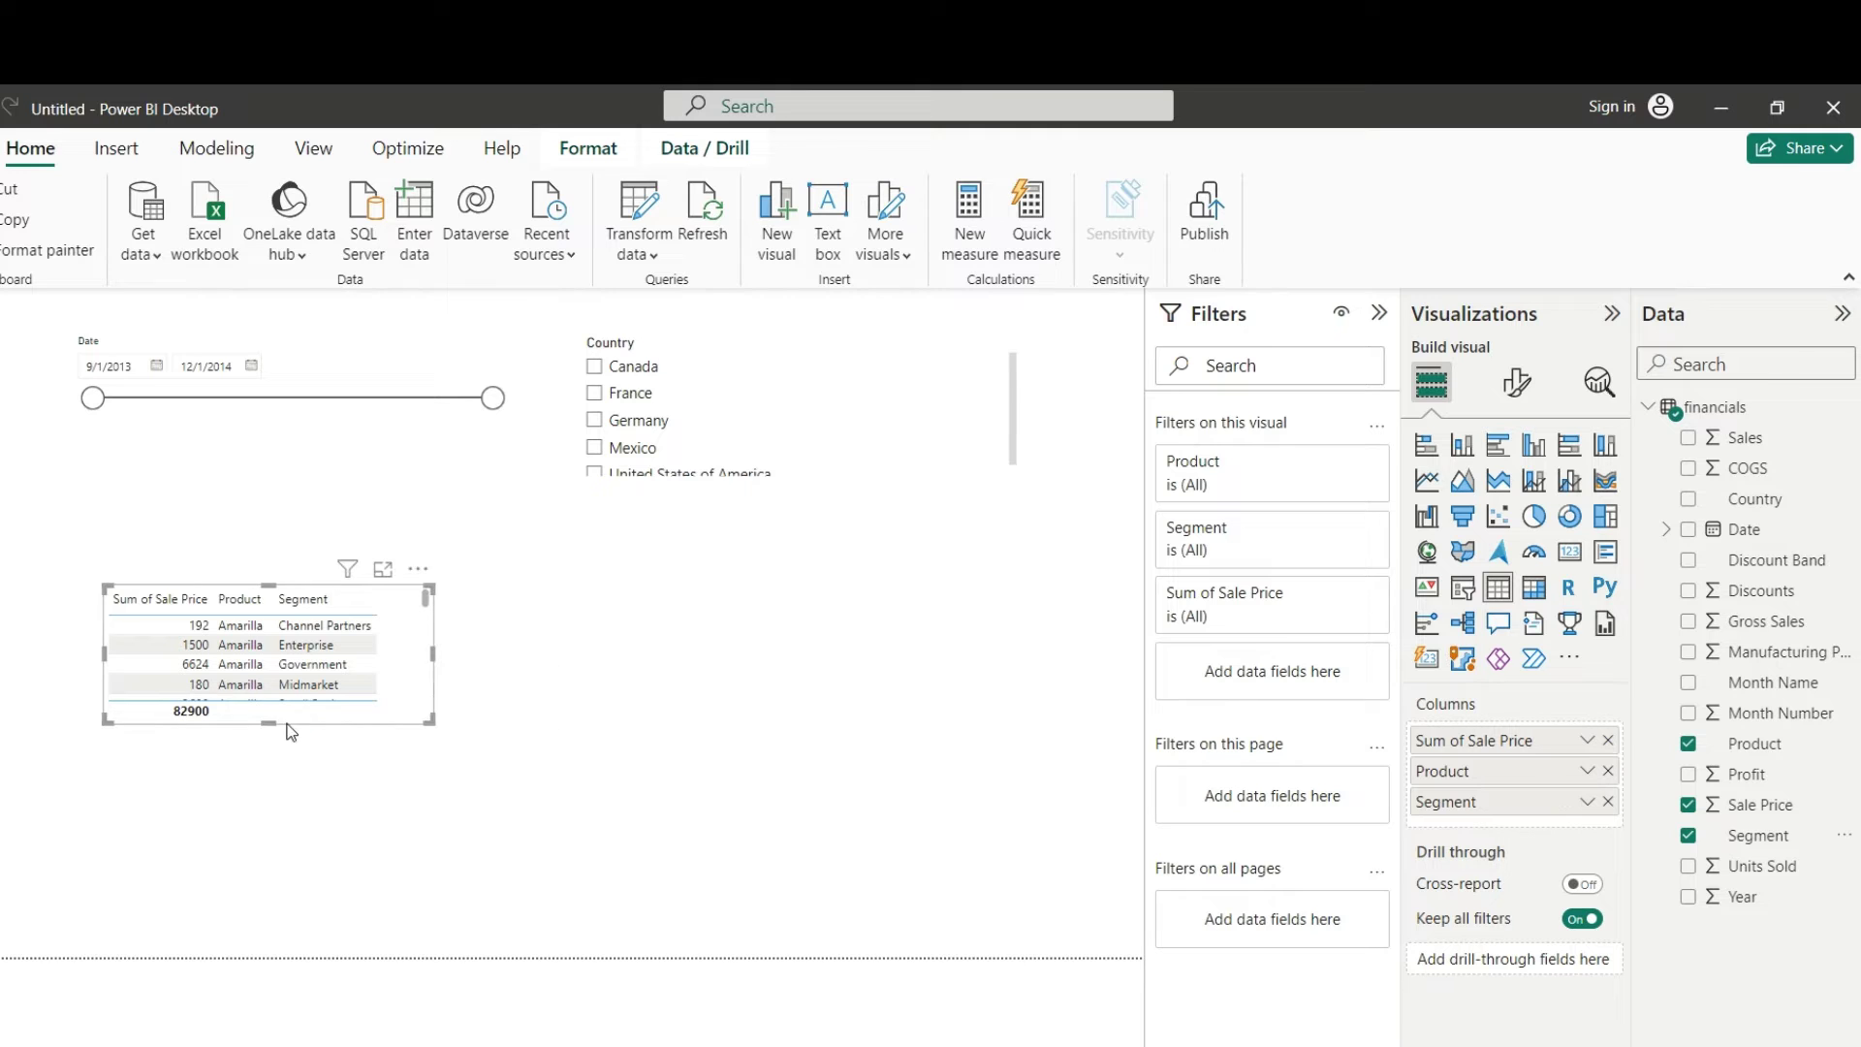
{"action": "left_click", "coordinate": [319, 609]}
{"action": "left_click_drag", "start_coordinate": [1482, 772], "coordinate": [1477, 741]}
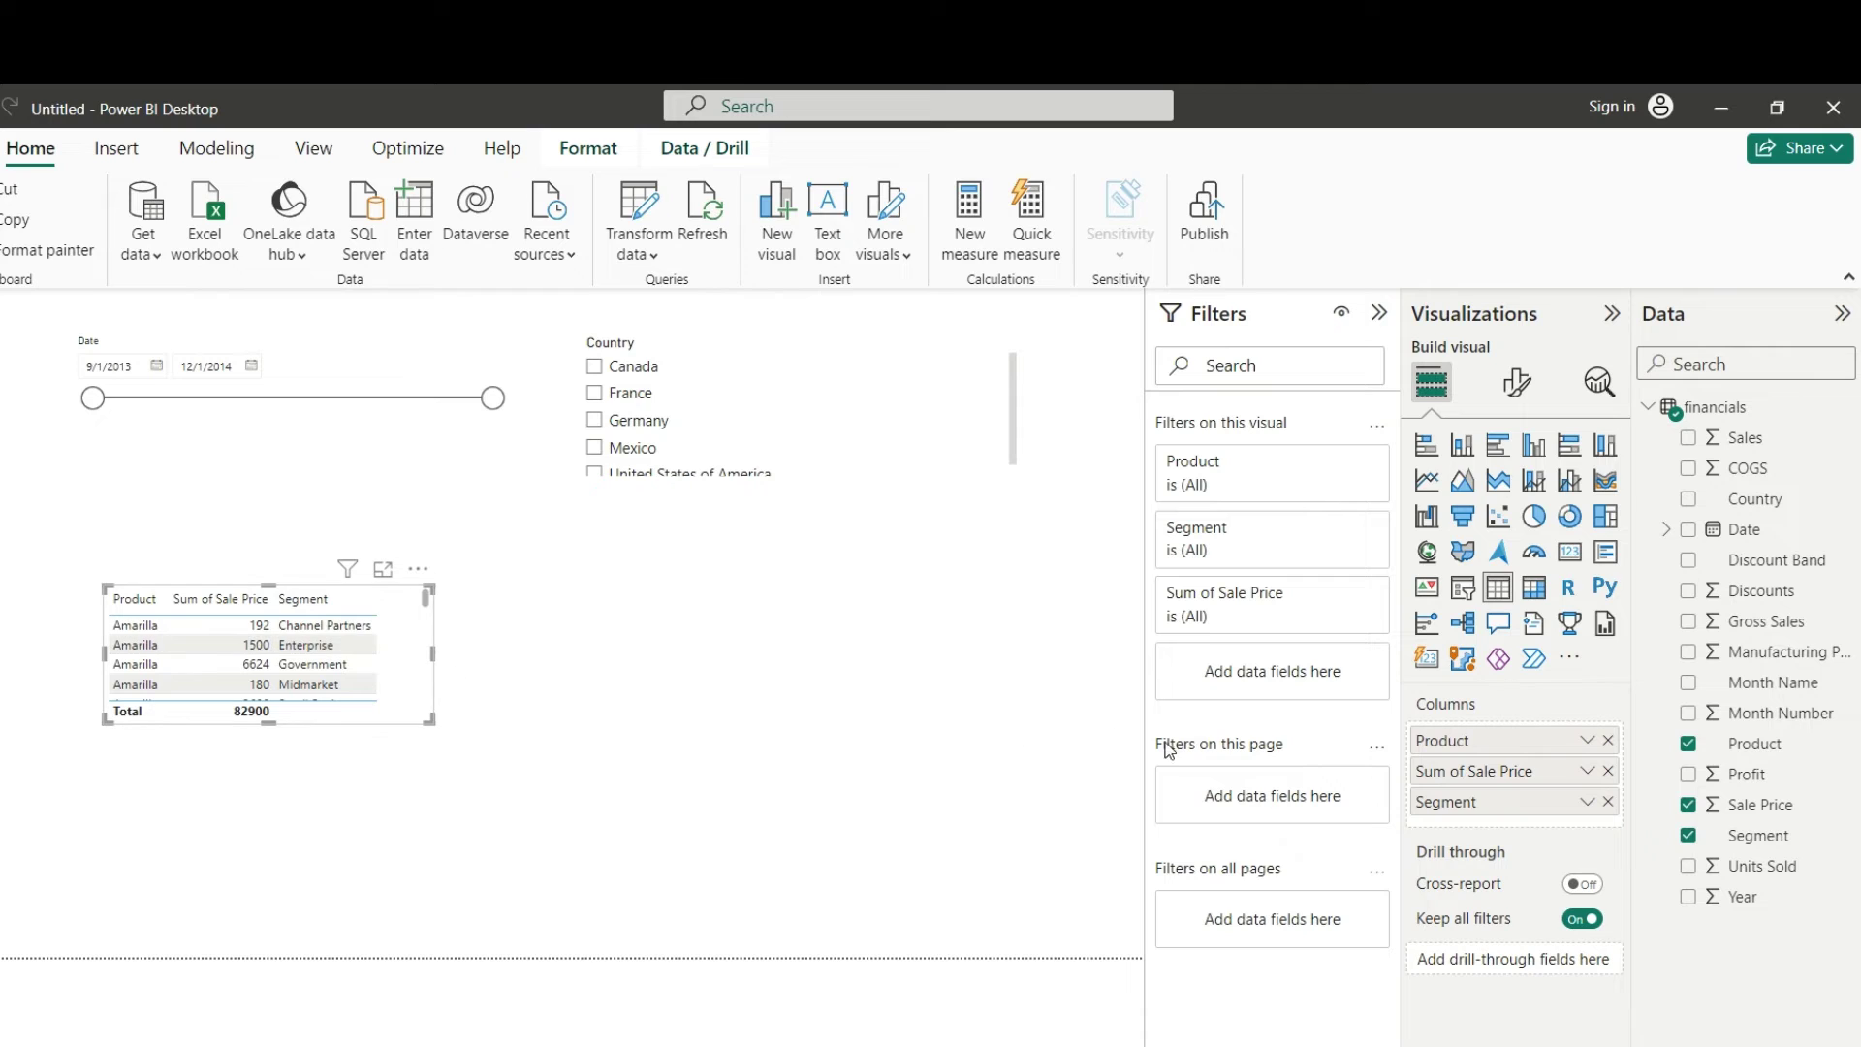
{"action": "left_click_drag", "start_coordinate": [1432, 809], "coordinate": [1437, 773]}
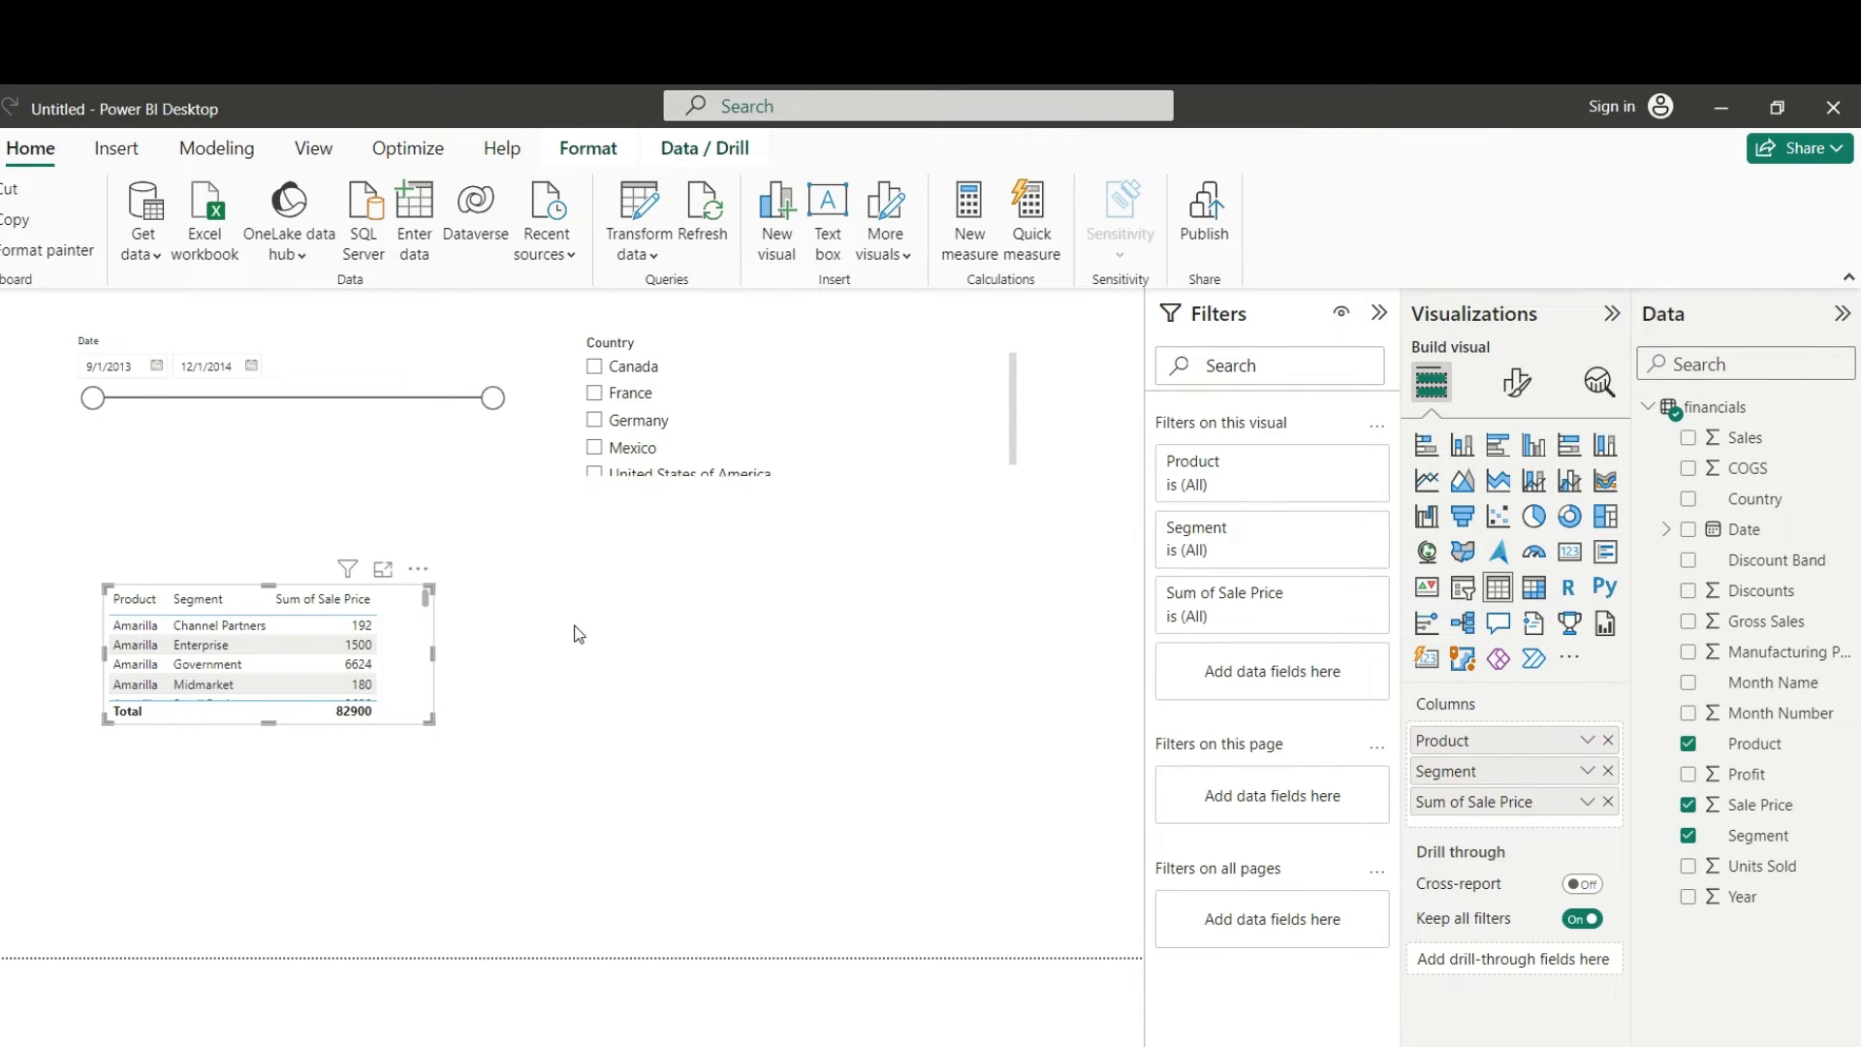
{"action": "left_click", "coordinate": [588, 595]}
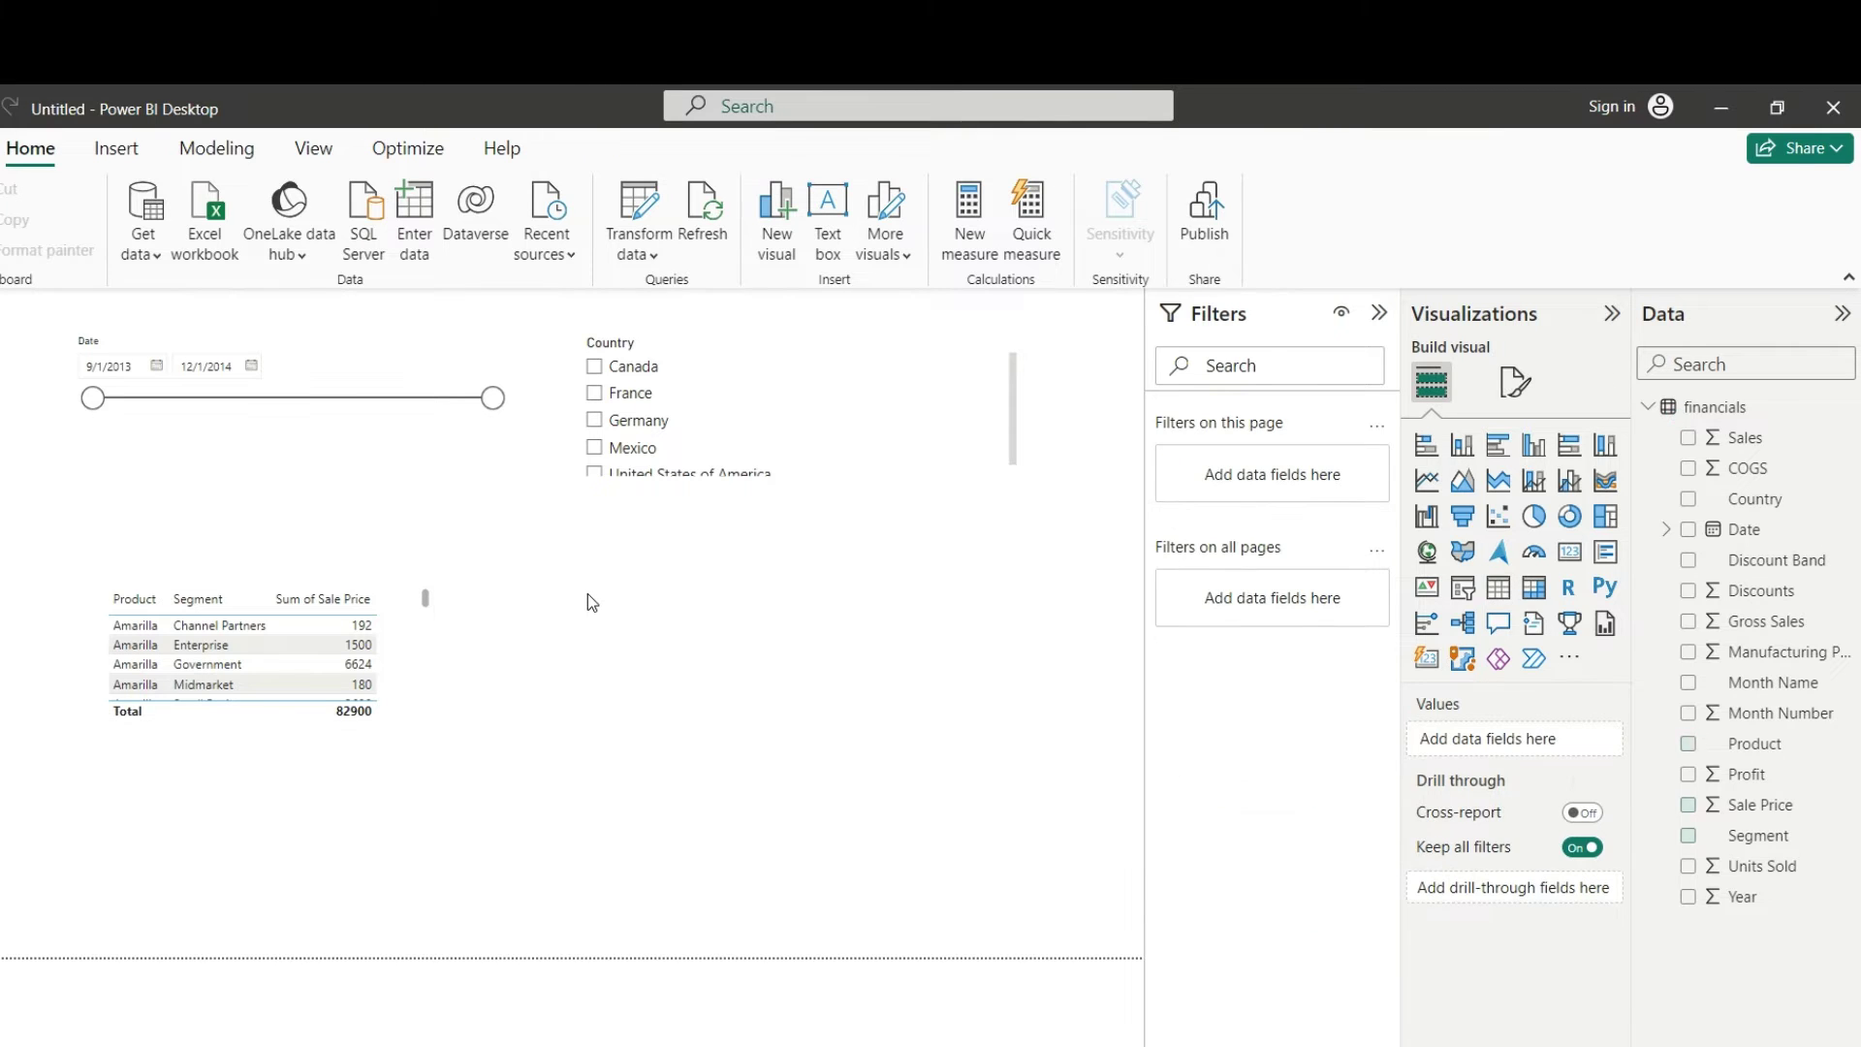
Step: Place a card beside the table showing the Sale Price total of 83K
{"action": "left_click", "coordinate": [1569, 552]}
{"action": "left_click_drag", "start_coordinate": [410, 827], "coordinate": [833, 647]}
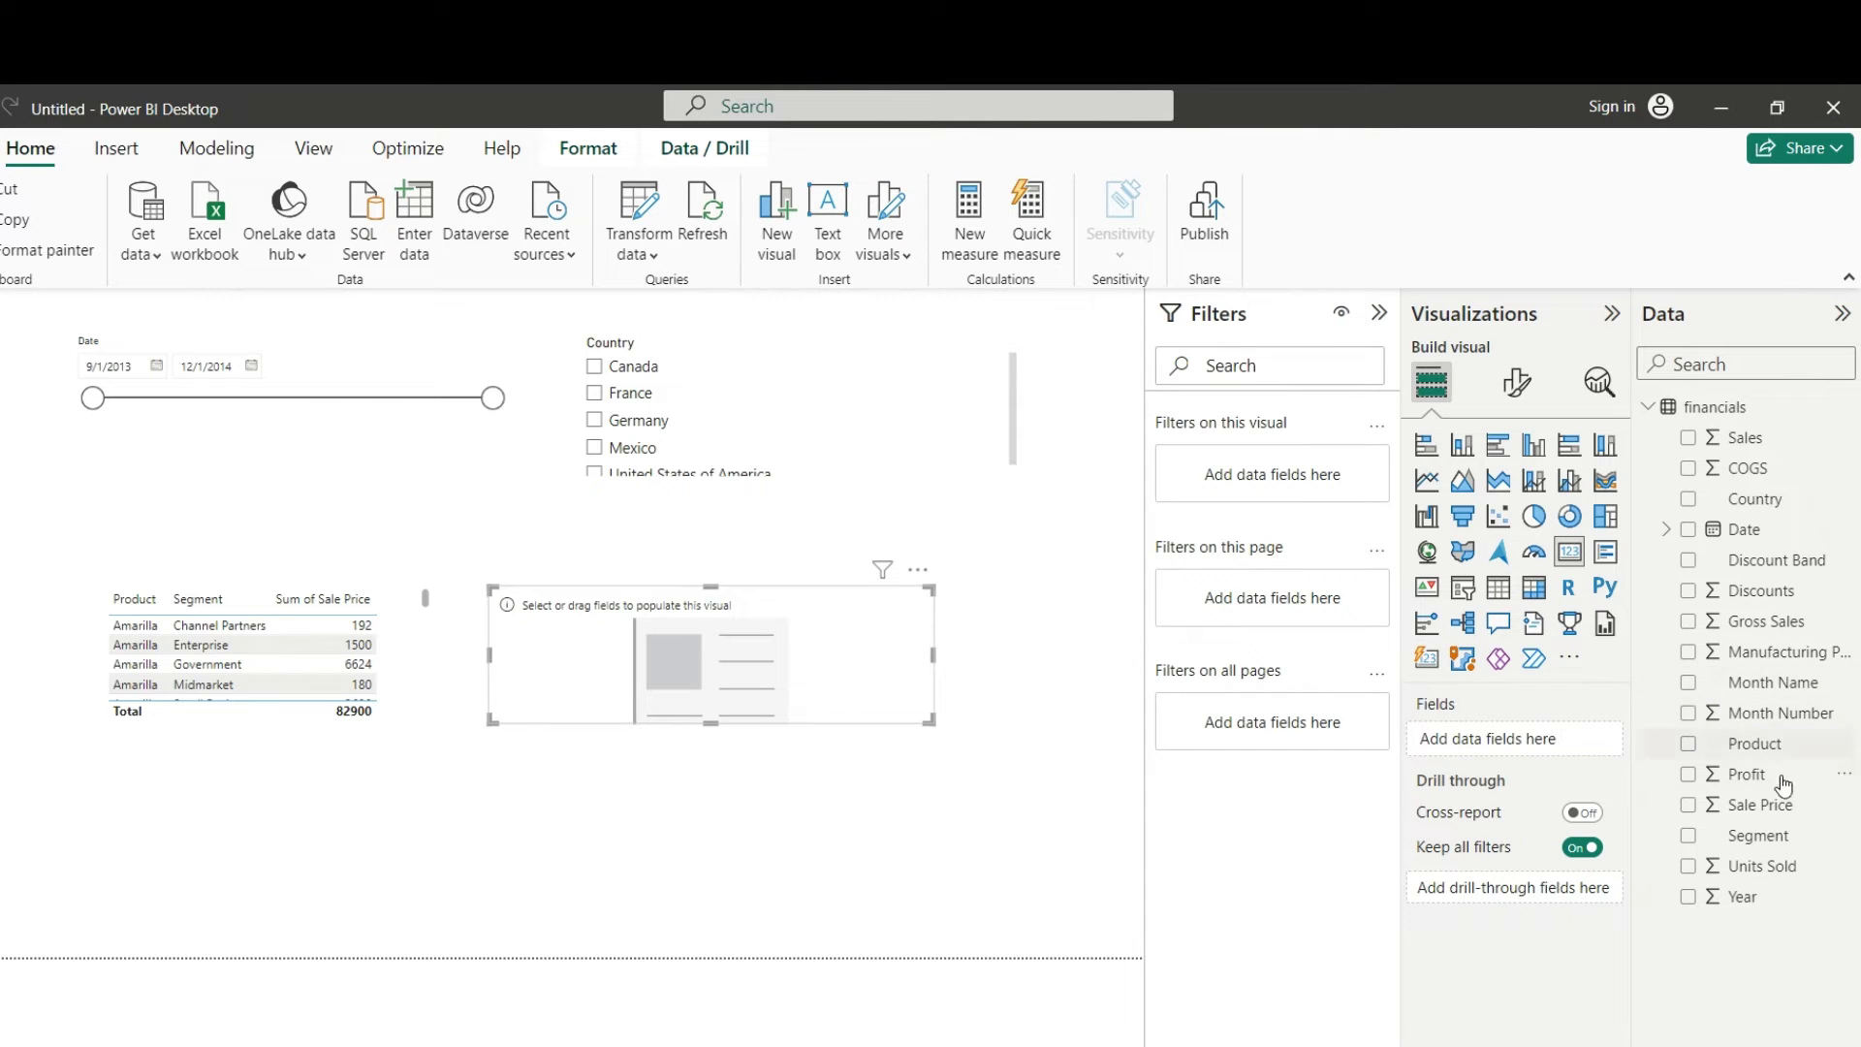
{"action": "left_click_drag", "start_coordinate": [1759, 805], "coordinate": [842, 692]}
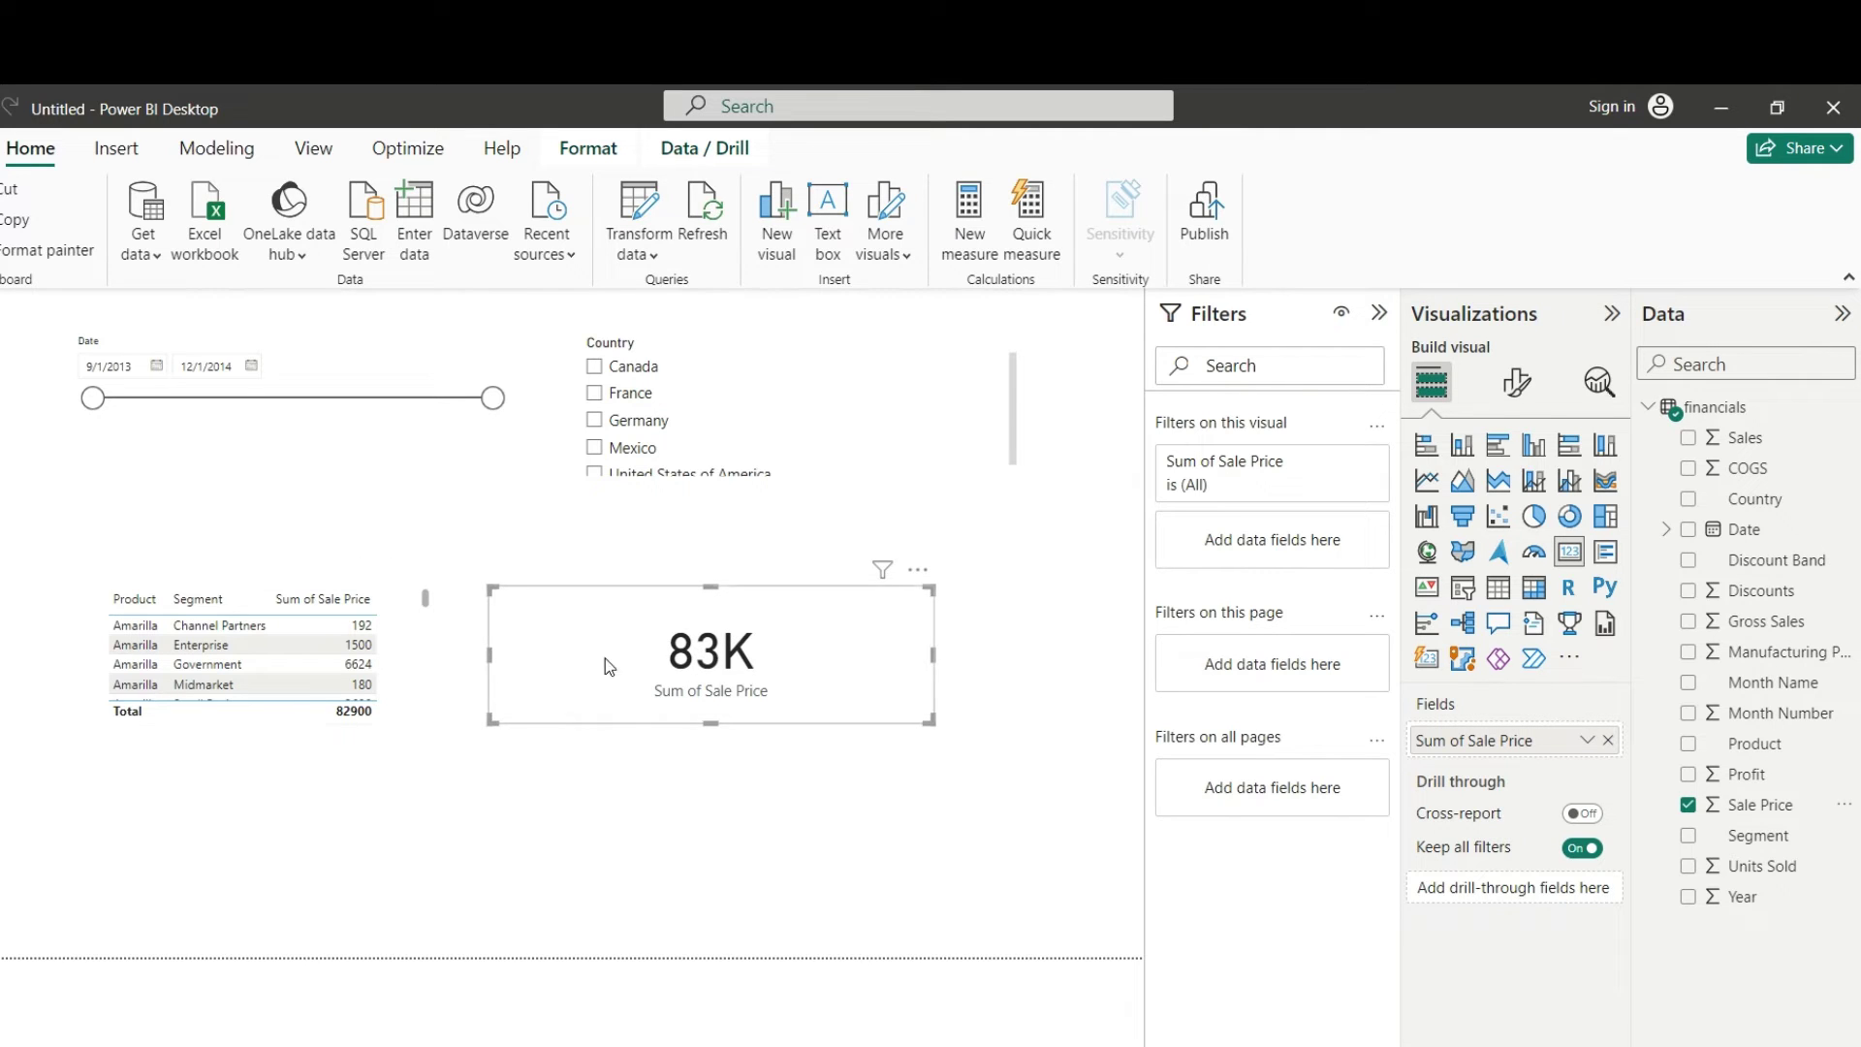
{"action": "left_click_drag", "start_coordinate": [711, 654], "coordinate": [735, 666]}
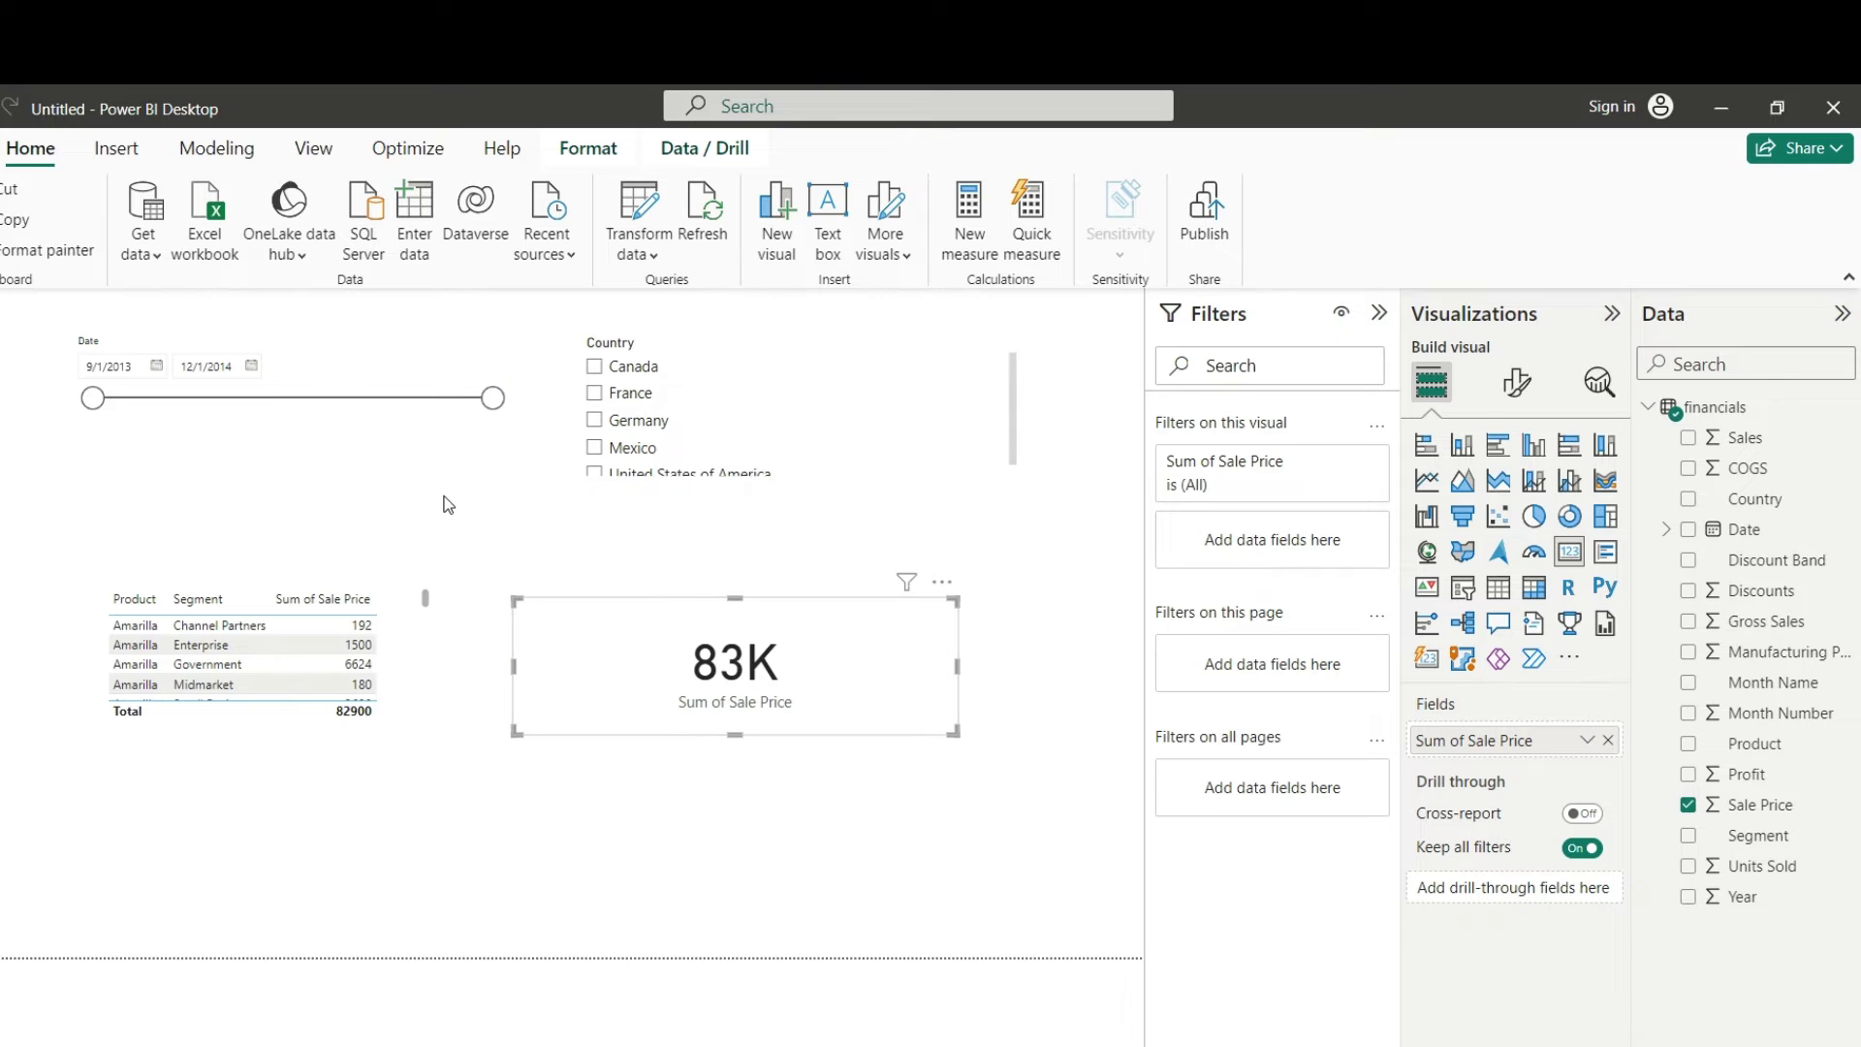
Step: Try the Canada filter and adjust the Date range, ending at 9/1/2013 to 11/22/2014
{"action": "left_click", "coordinate": [595, 369]}
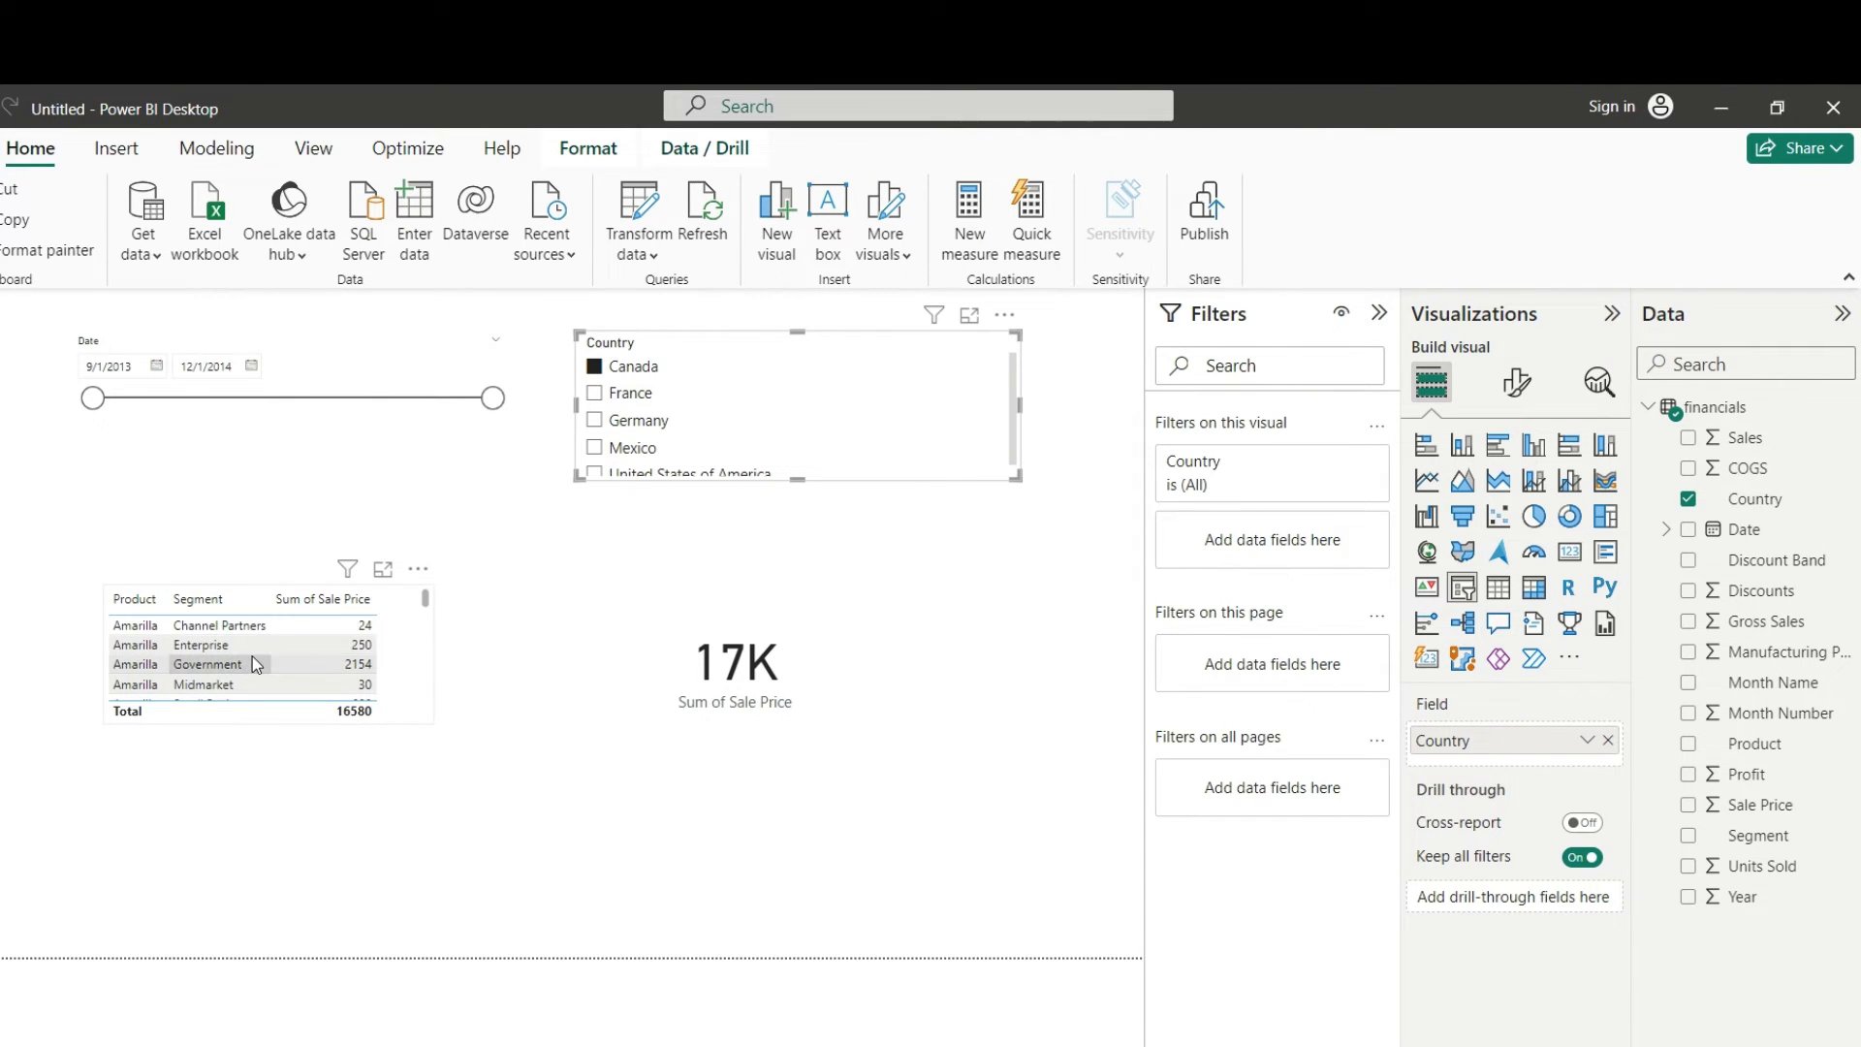
{"action": "left_click_drag", "start_coordinate": [94, 399], "coordinate": [219, 398]}
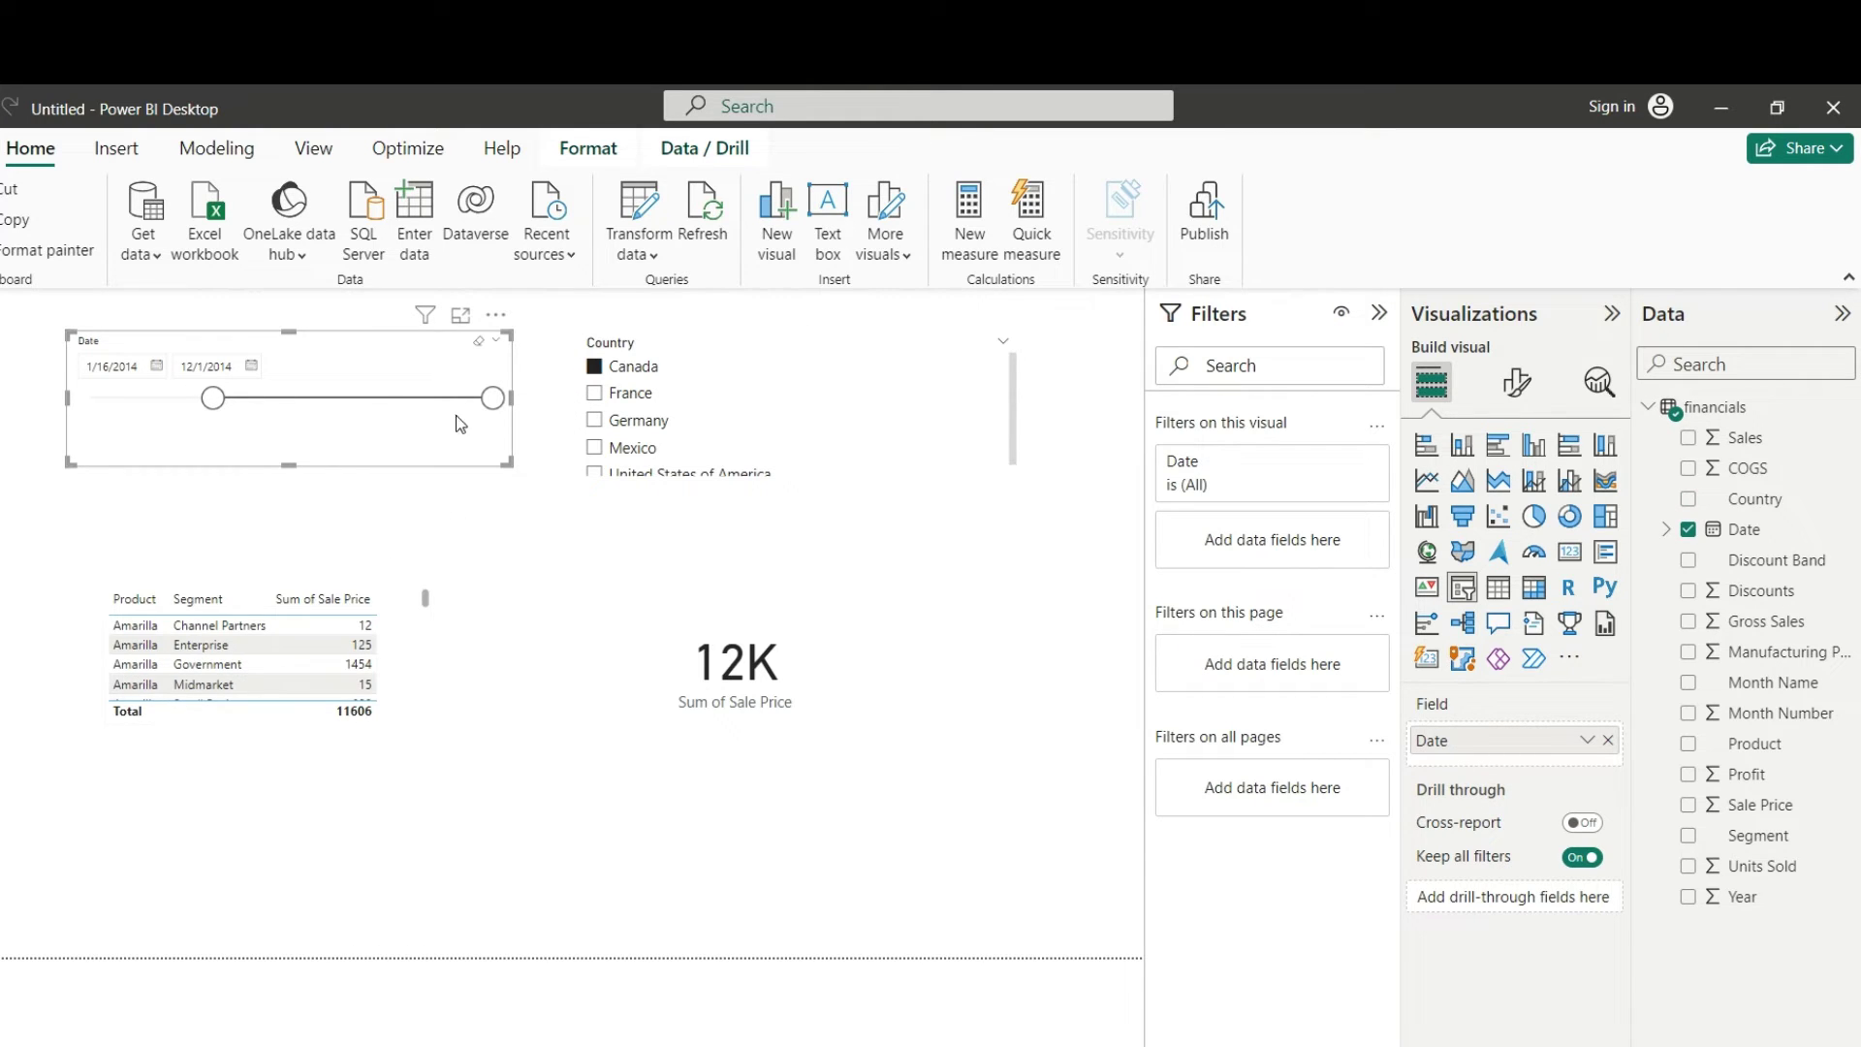
{"action": "left_click_drag", "start_coordinate": [493, 398], "coordinate": [276, 405]}
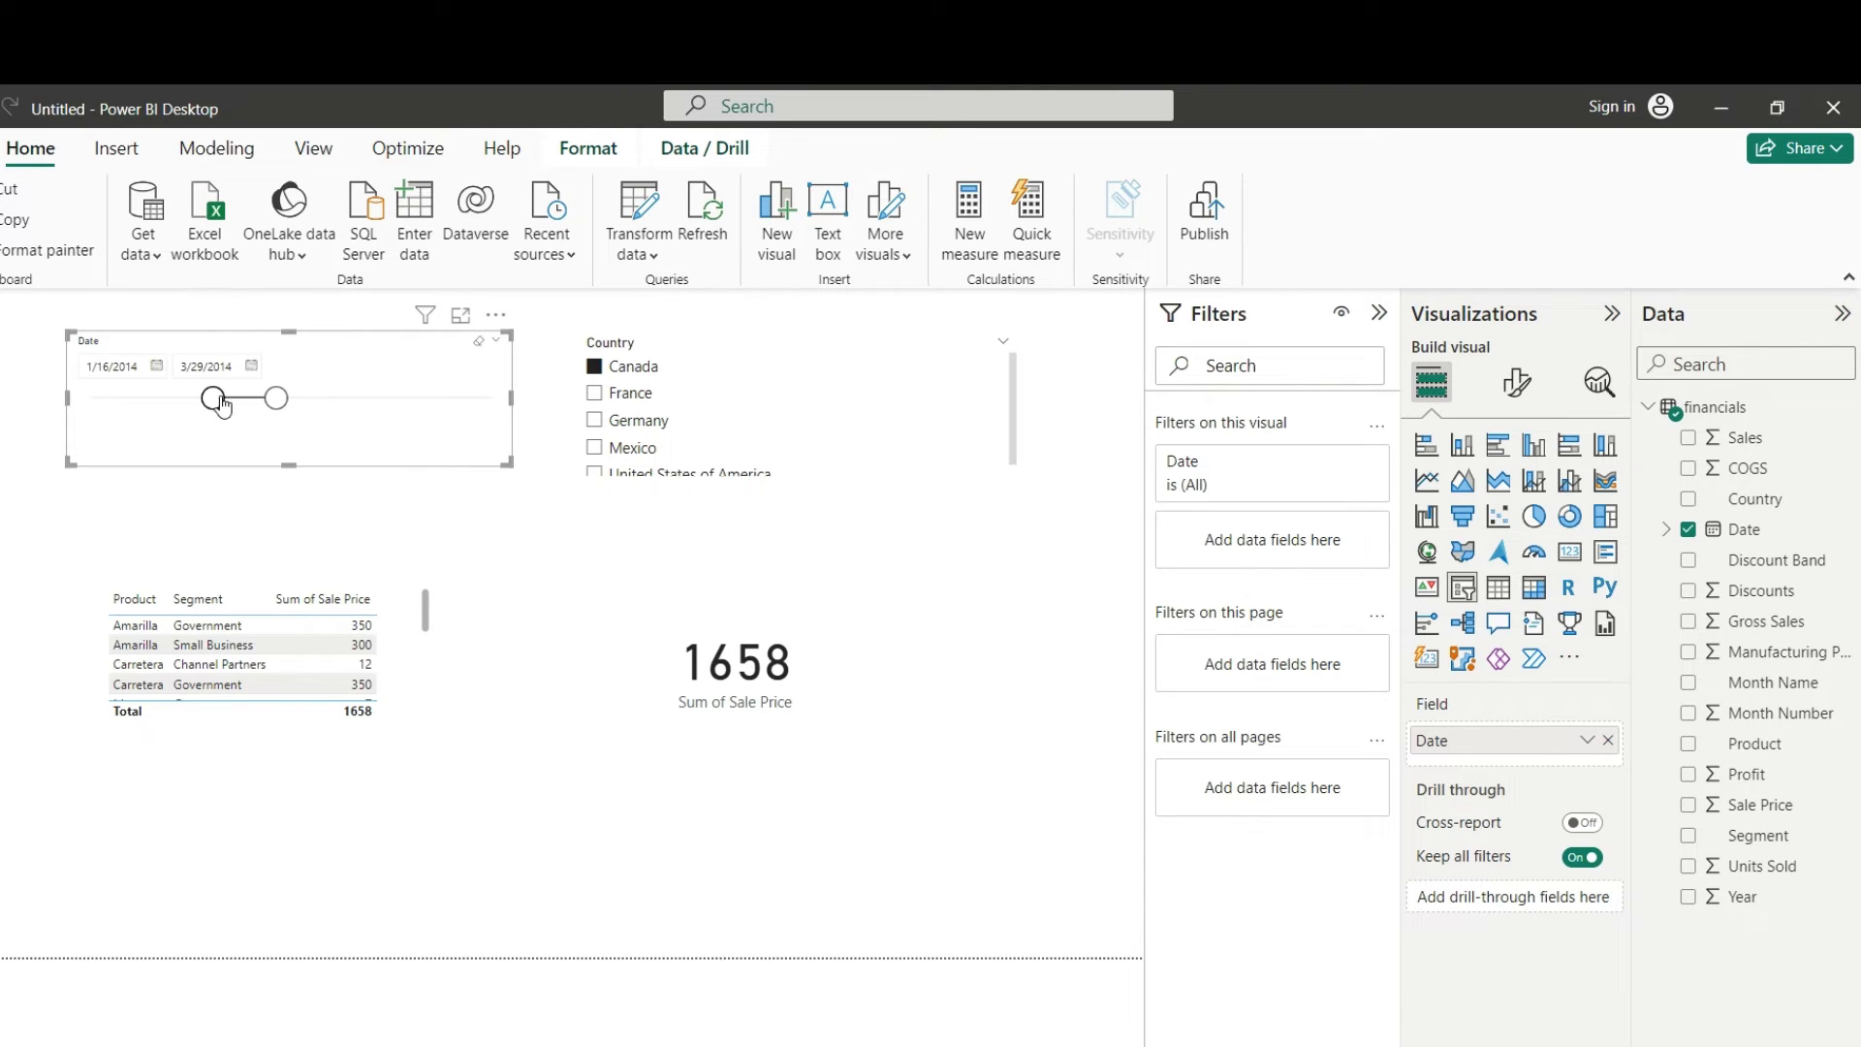
{"action": "left_click_drag", "start_coordinate": [212, 398], "coordinate": [101, 400]}
{"action": "left_click_drag", "start_coordinate": [276, 398], "coordinate": [486, 397]}
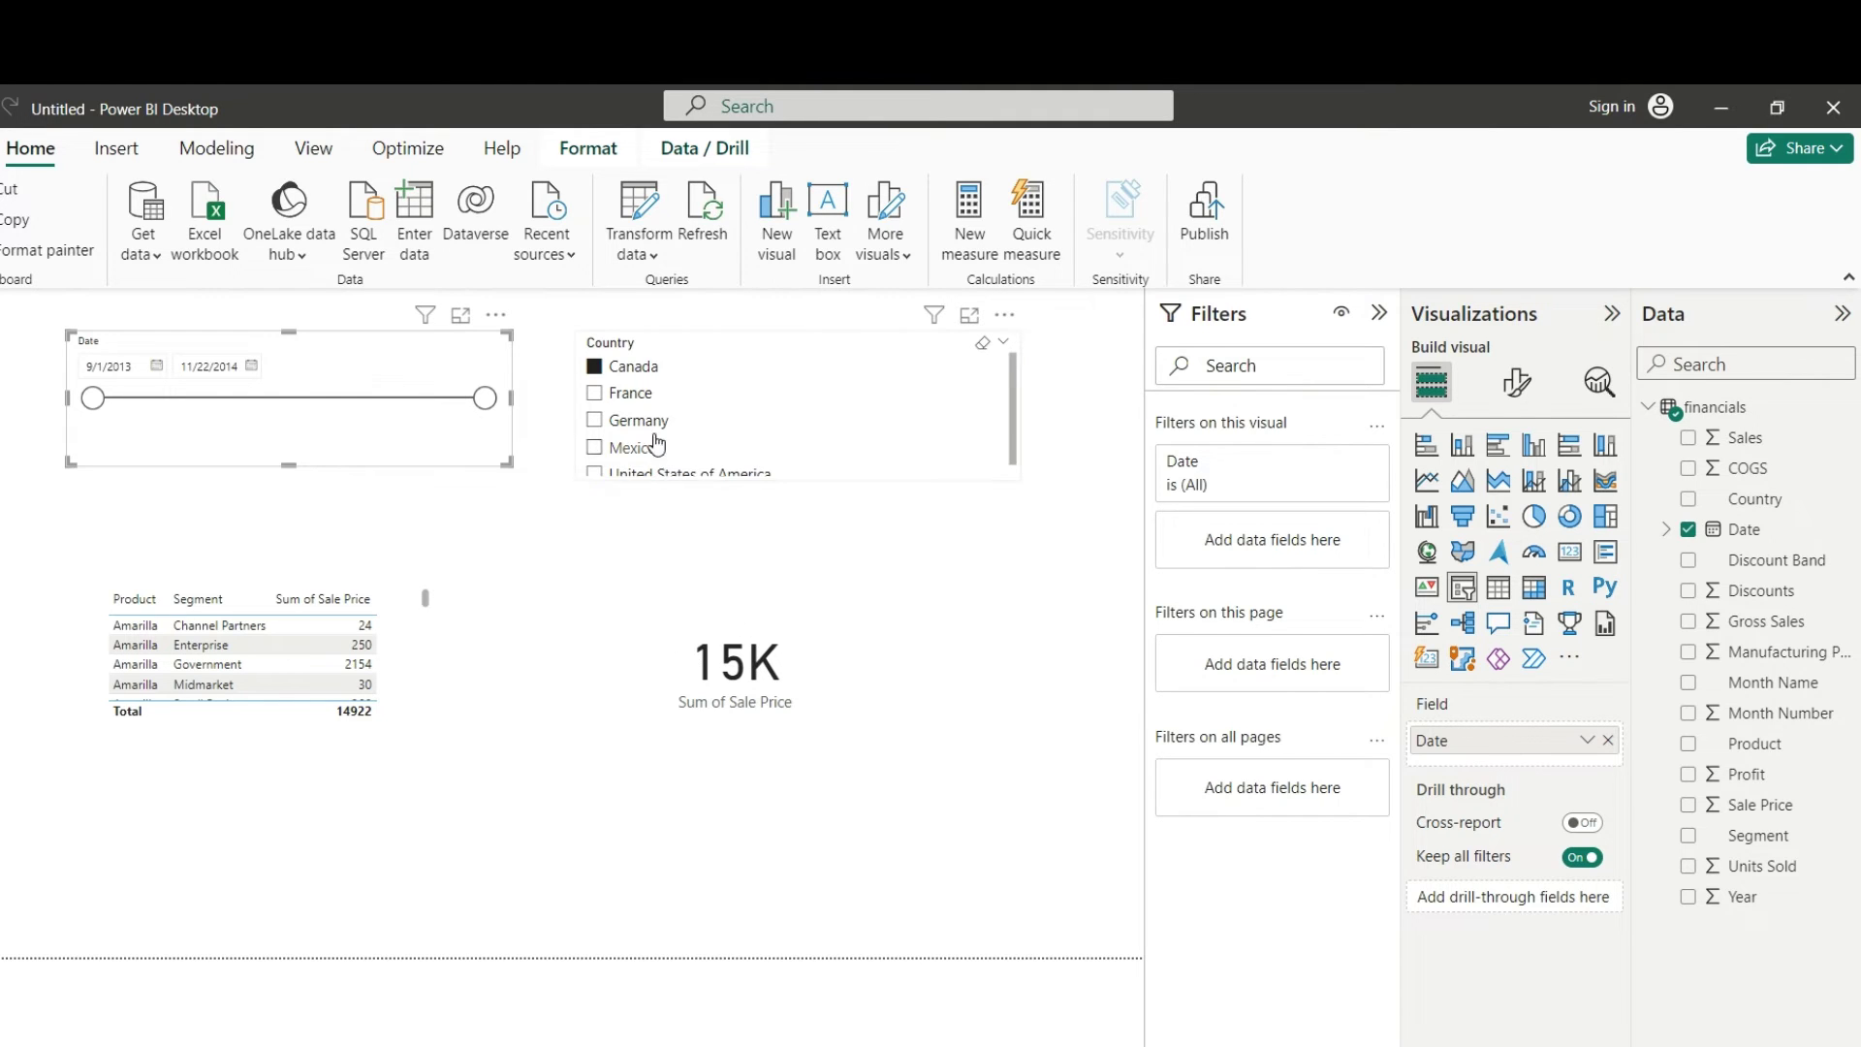
Step: Test France, Germany and Canada filters, then clear all country choices so the card shows 75K
{"action": "left_click", "coordinate": [595, 392]}
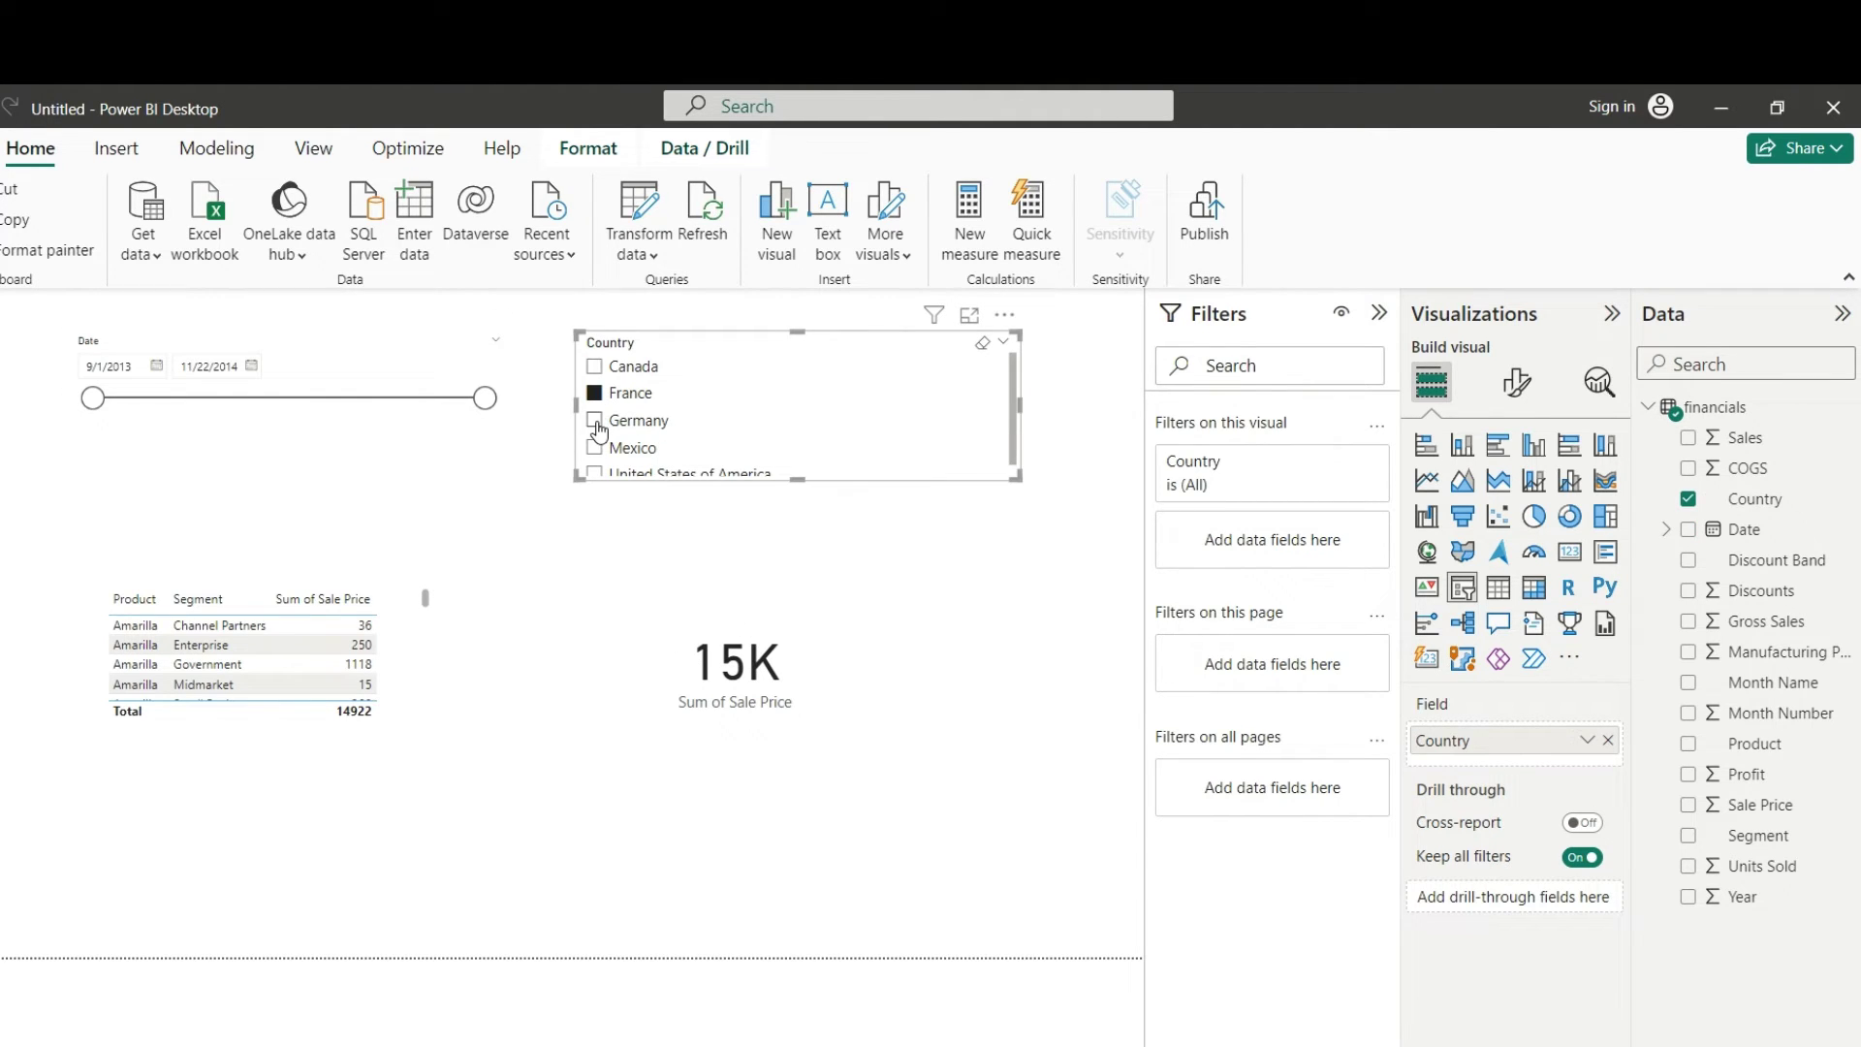
{"action": "left_click", "coordinate": [595, 421]}
{"action": "left_click", "coordinate": [595, 393], "text": "ctrl"}
{"action": "left_click", "coordinate": [595, 366], "text": "ctrl"}
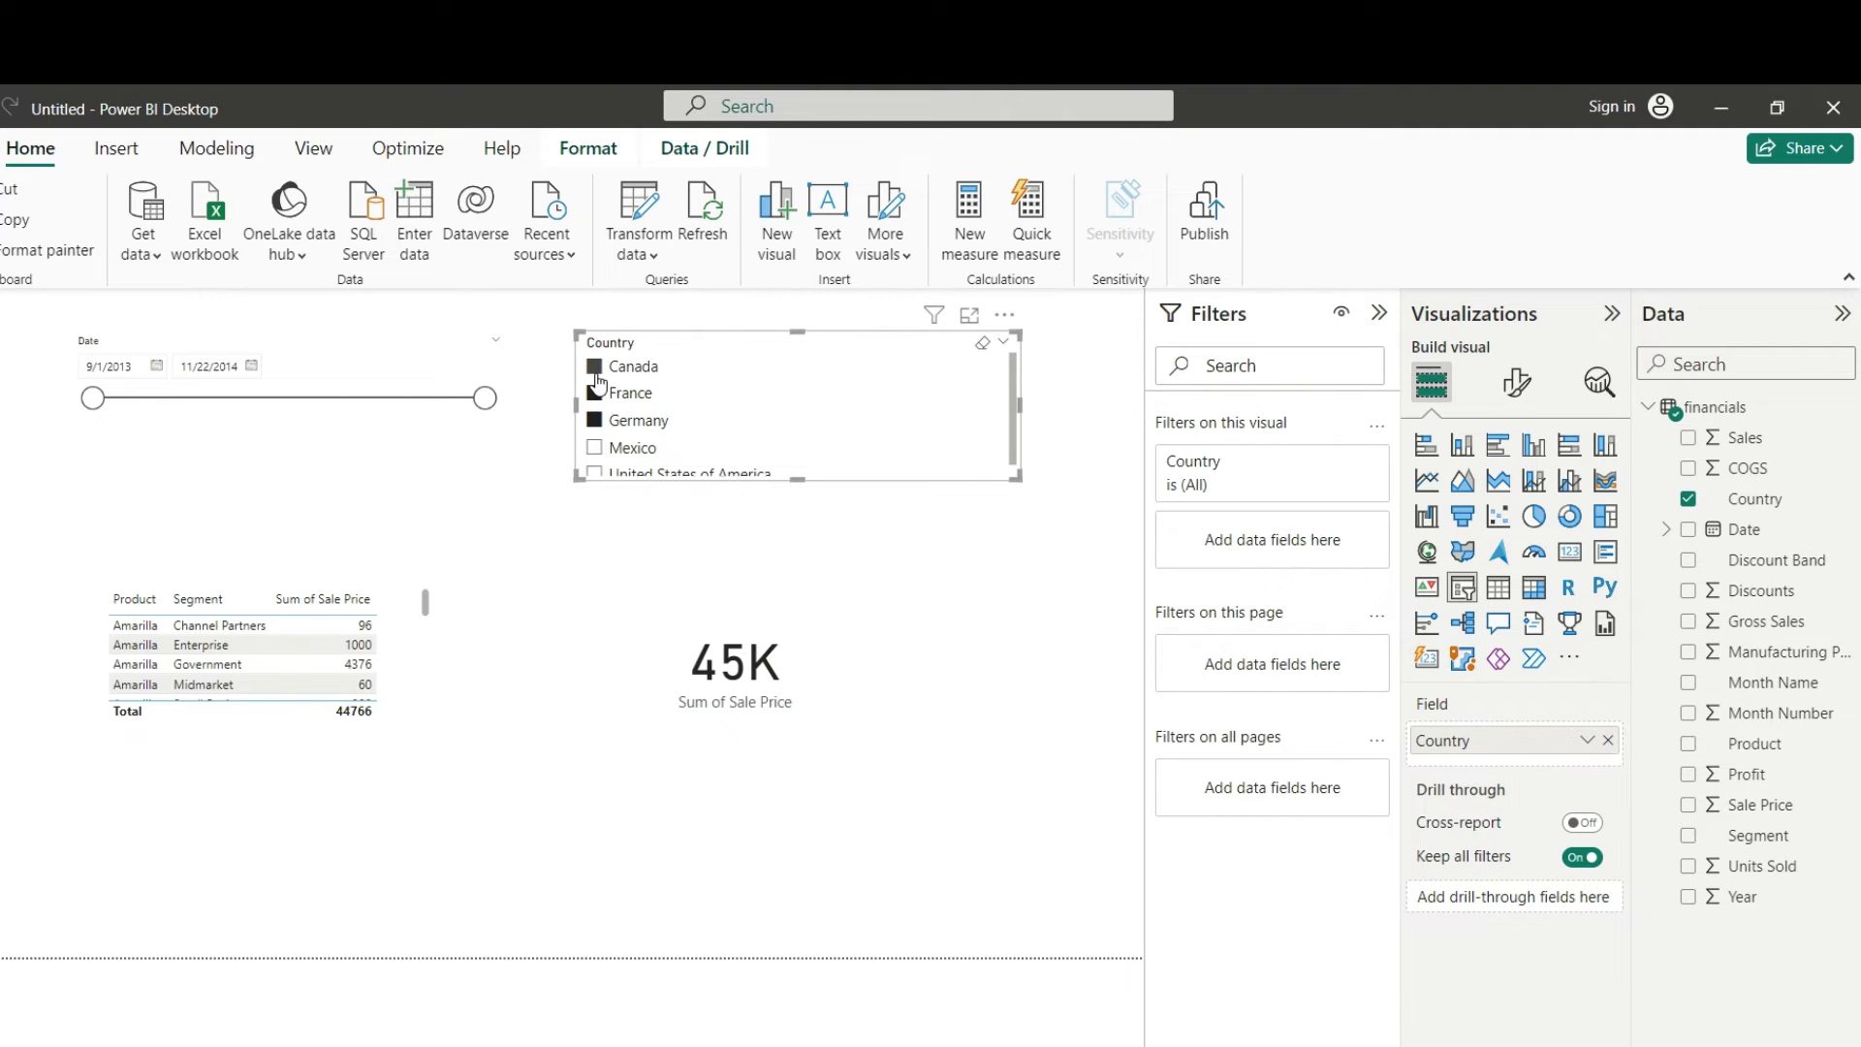
{"action": "left_click", "coordinate": [595, 421]}
{"action": "left_click", "coordinate": [595, 421]}
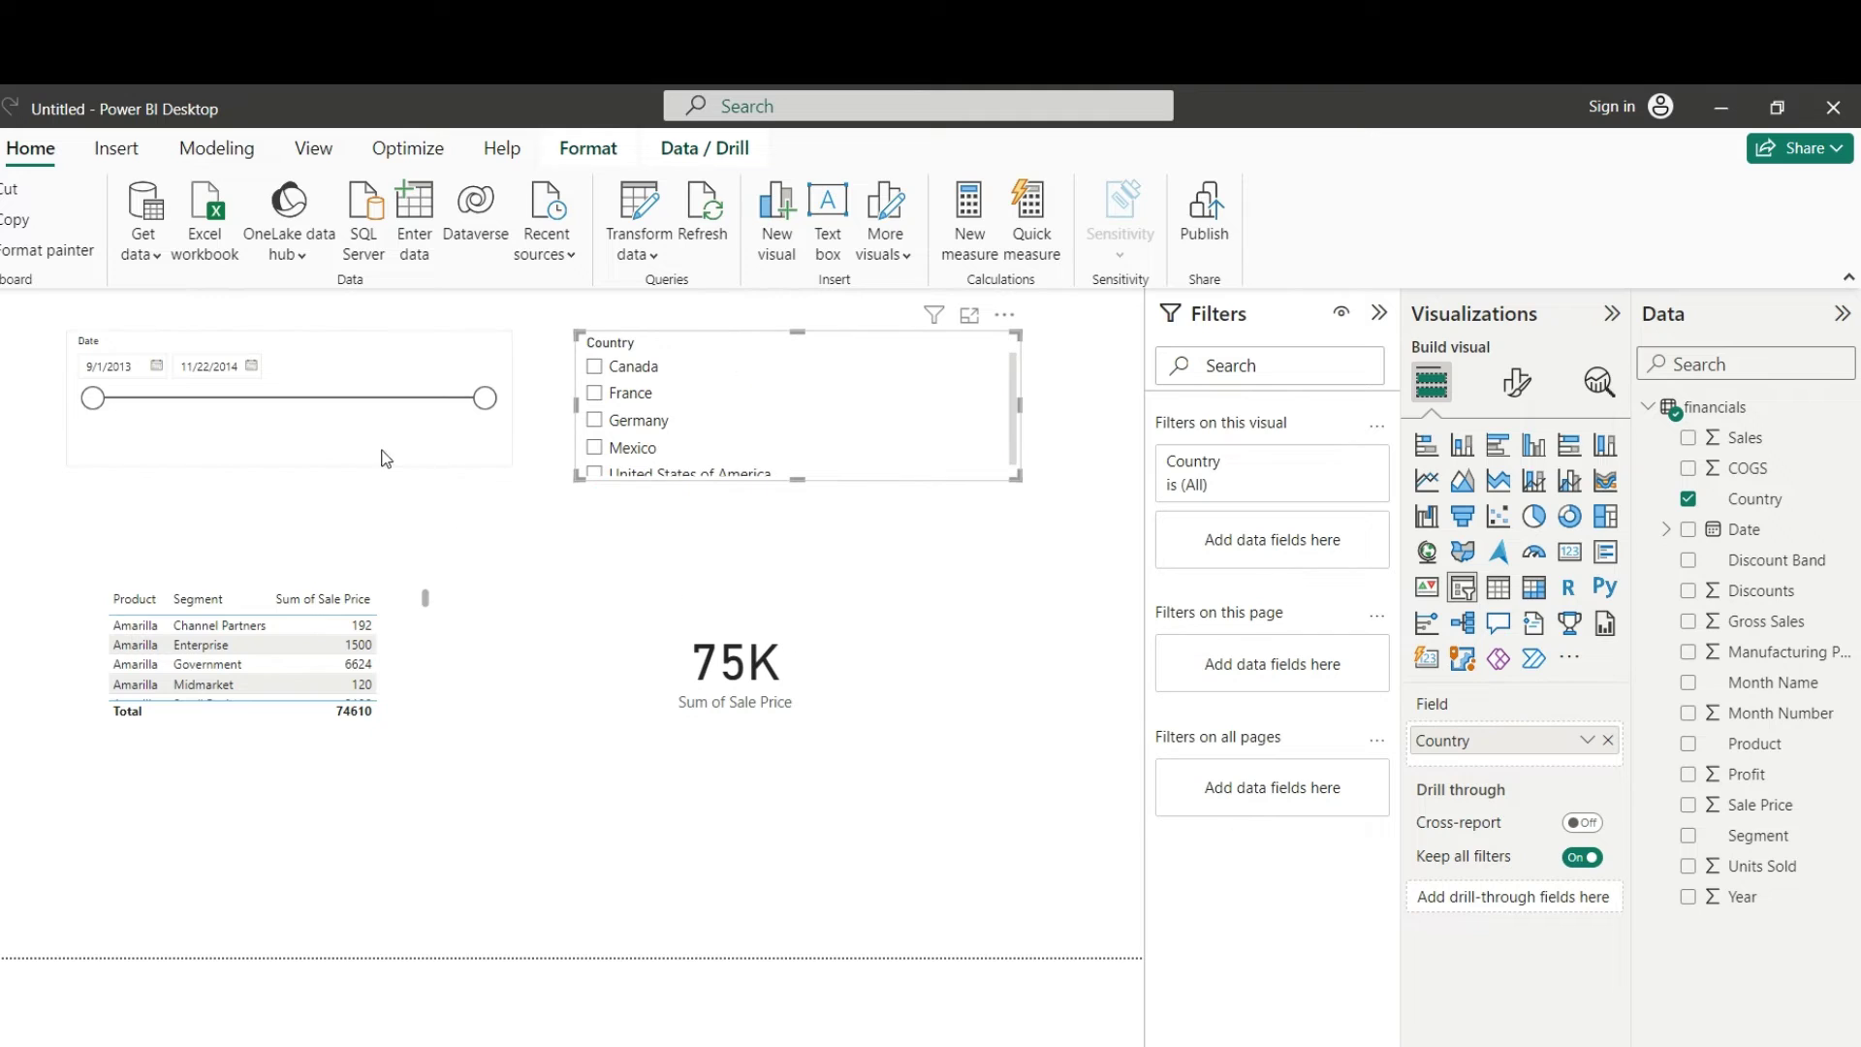
{"action": "left_click", "coordinate": [312, 361]}
{"action": "left_click", "coordinate": [698, 368]}
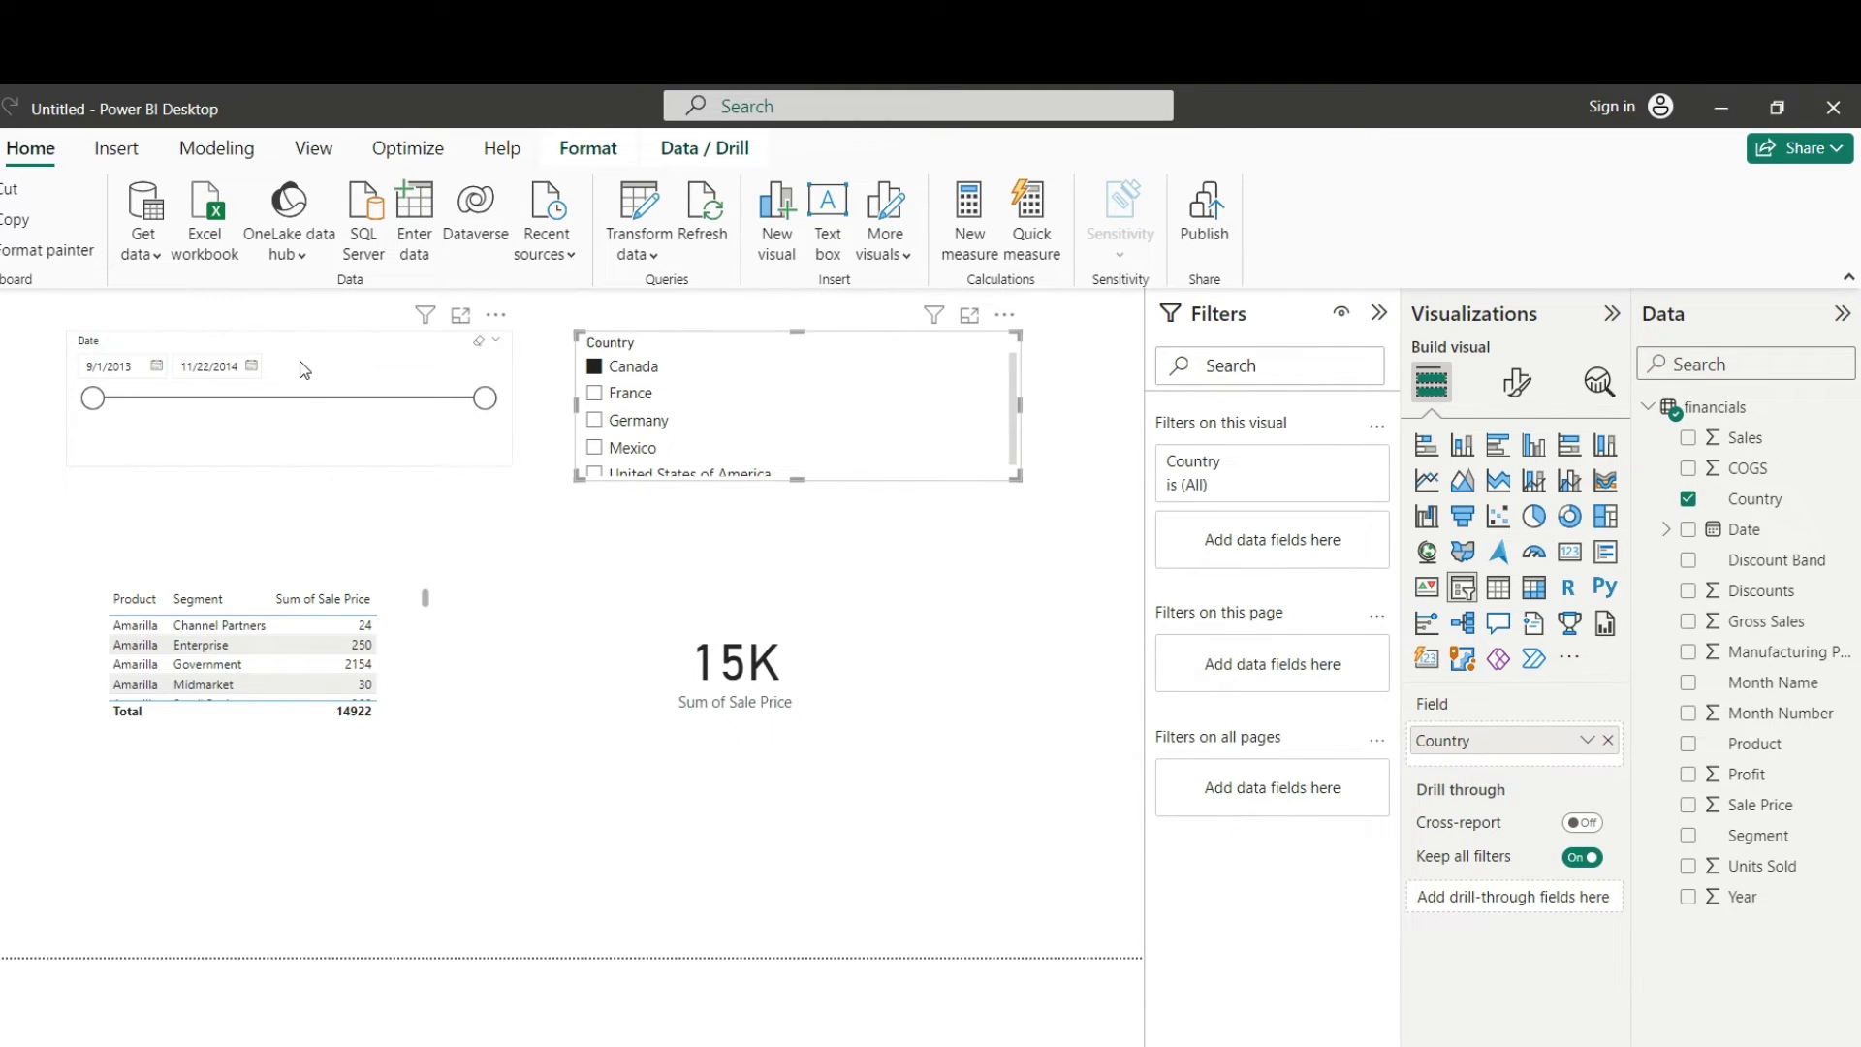
{"action": "left_click", "coordinate": [304, 369]}
{"action": "left_click", "coordinate": [696, 367]}
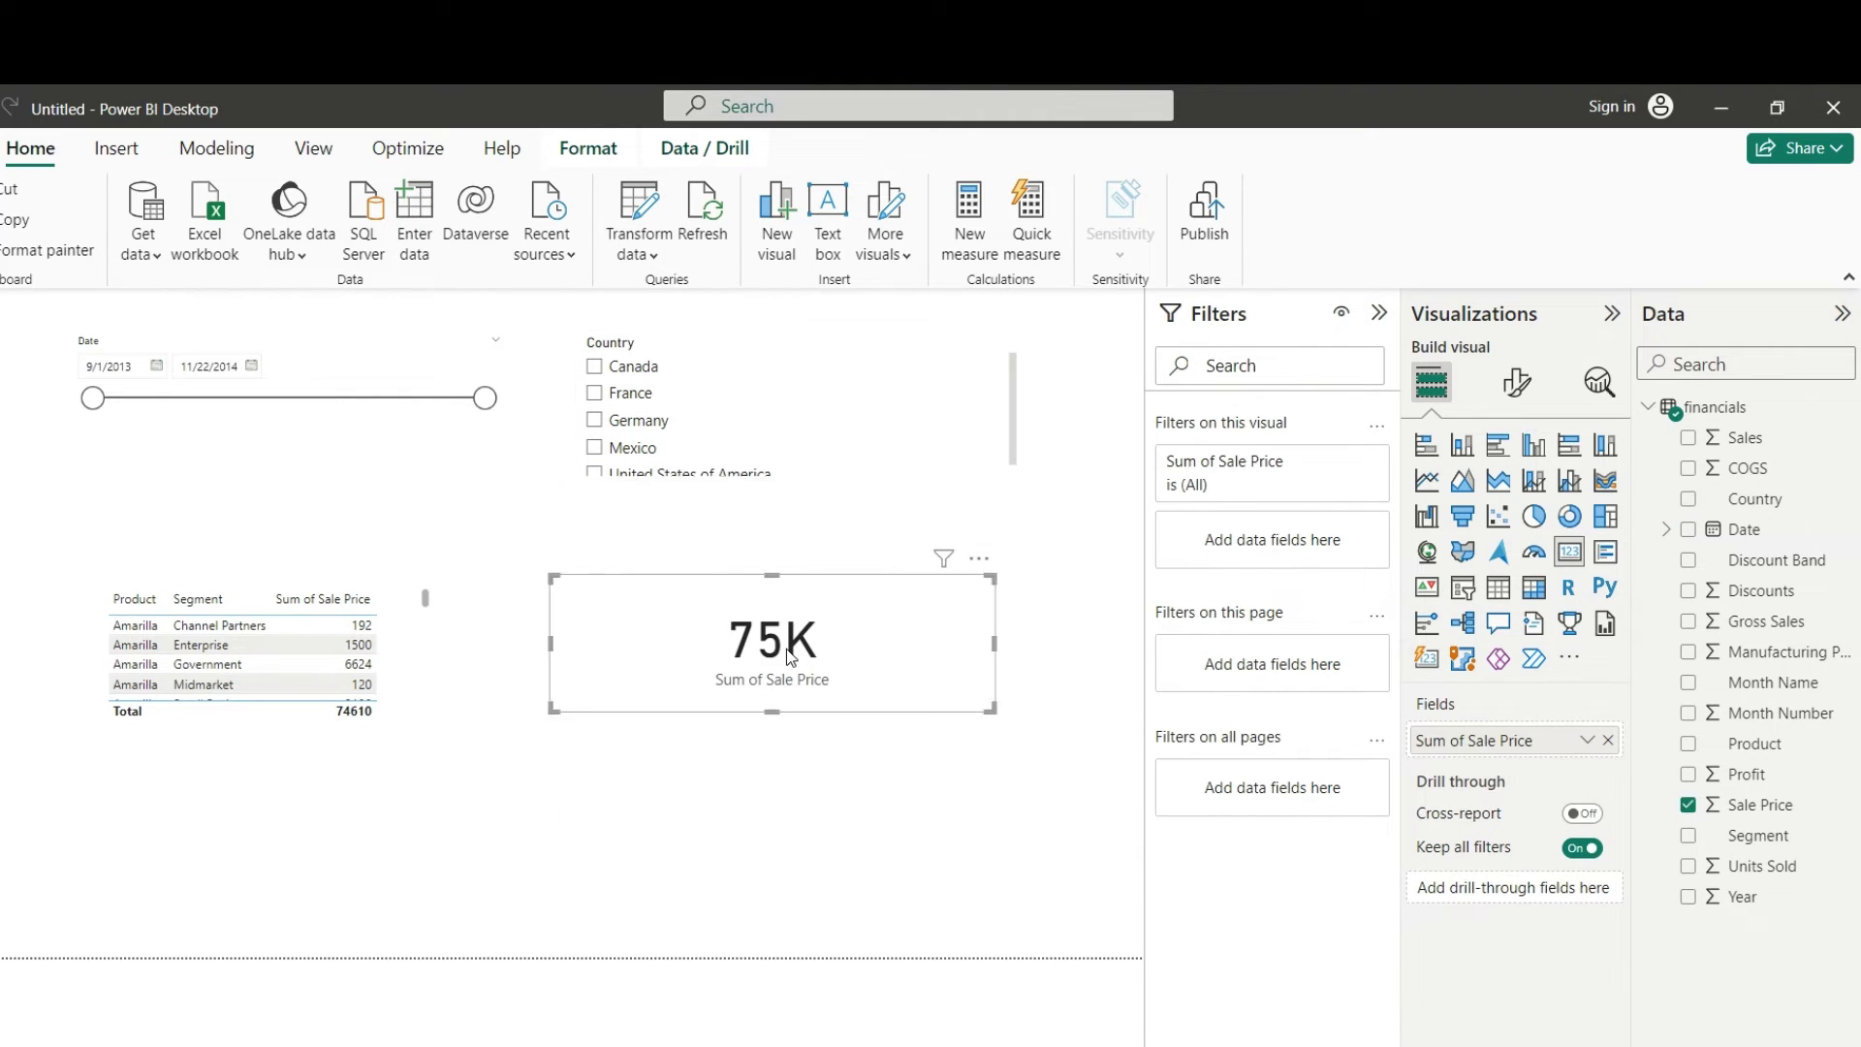
{"action": "left_click", "coordinate": [636, 825]}
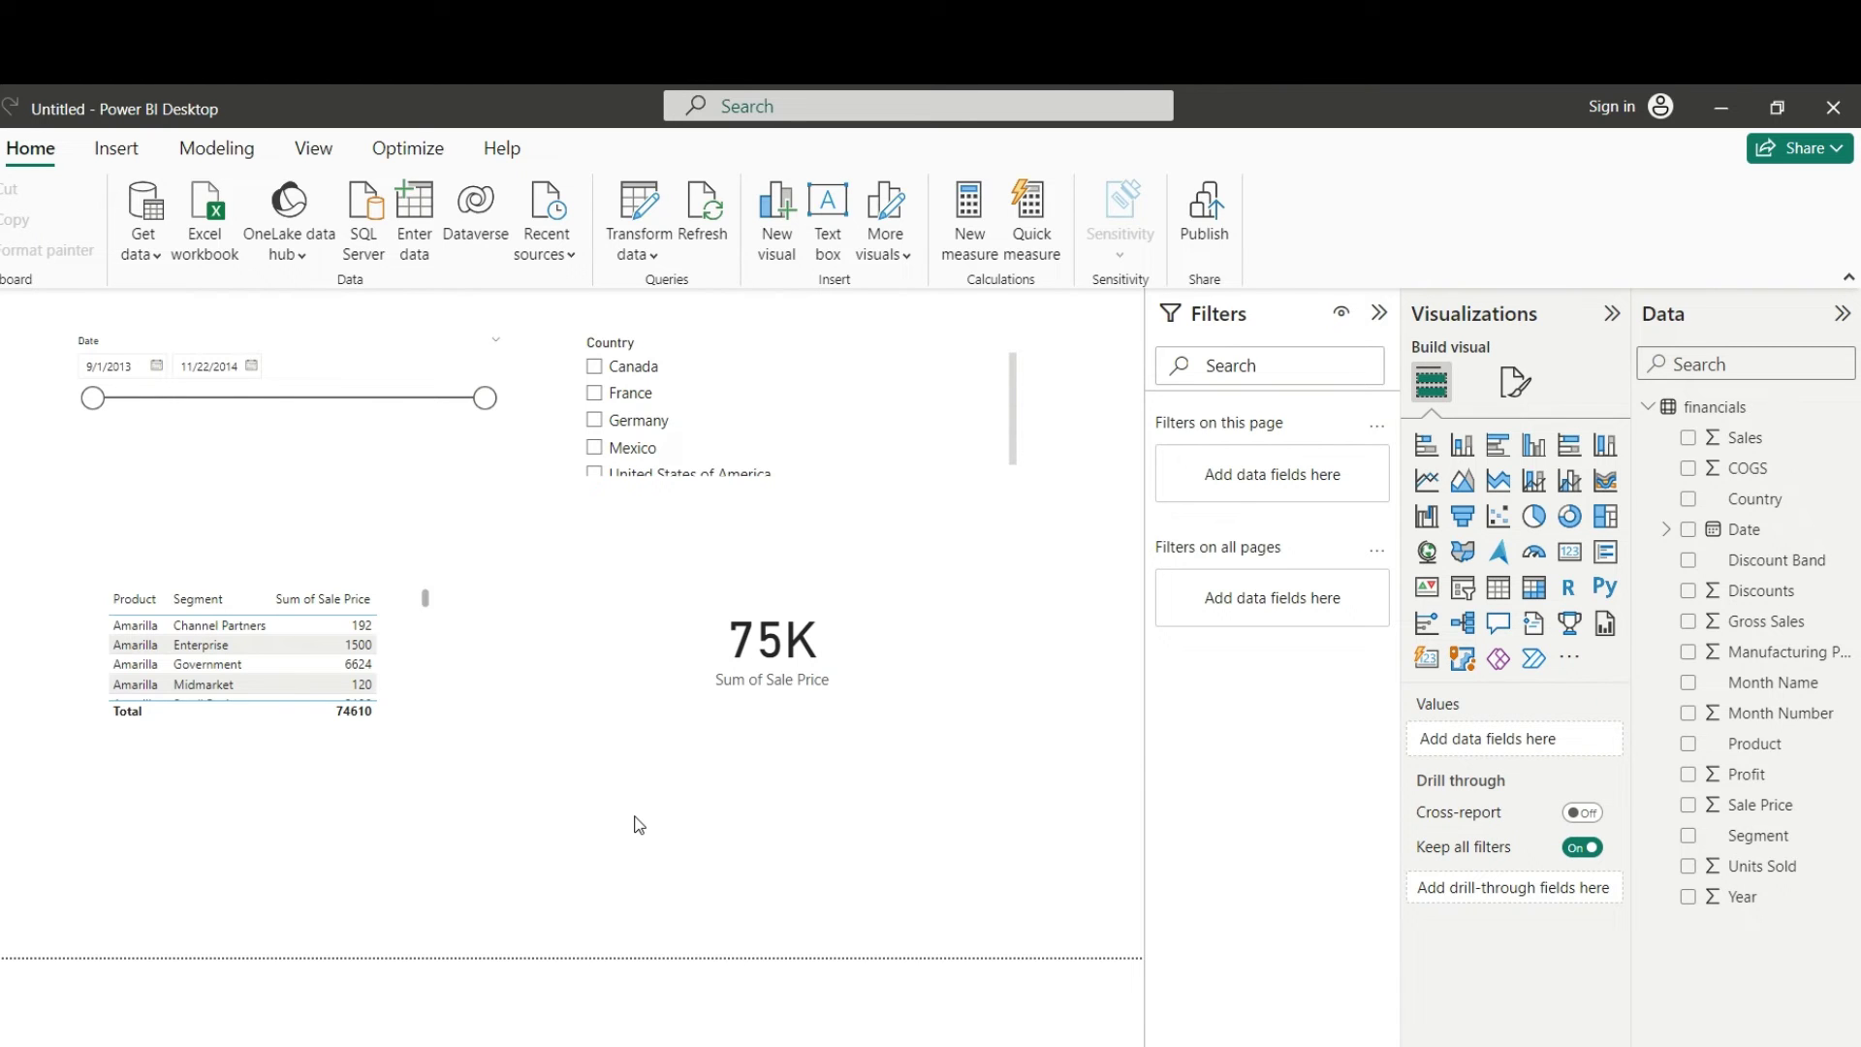
{"action": "key", "text": "Tab"}
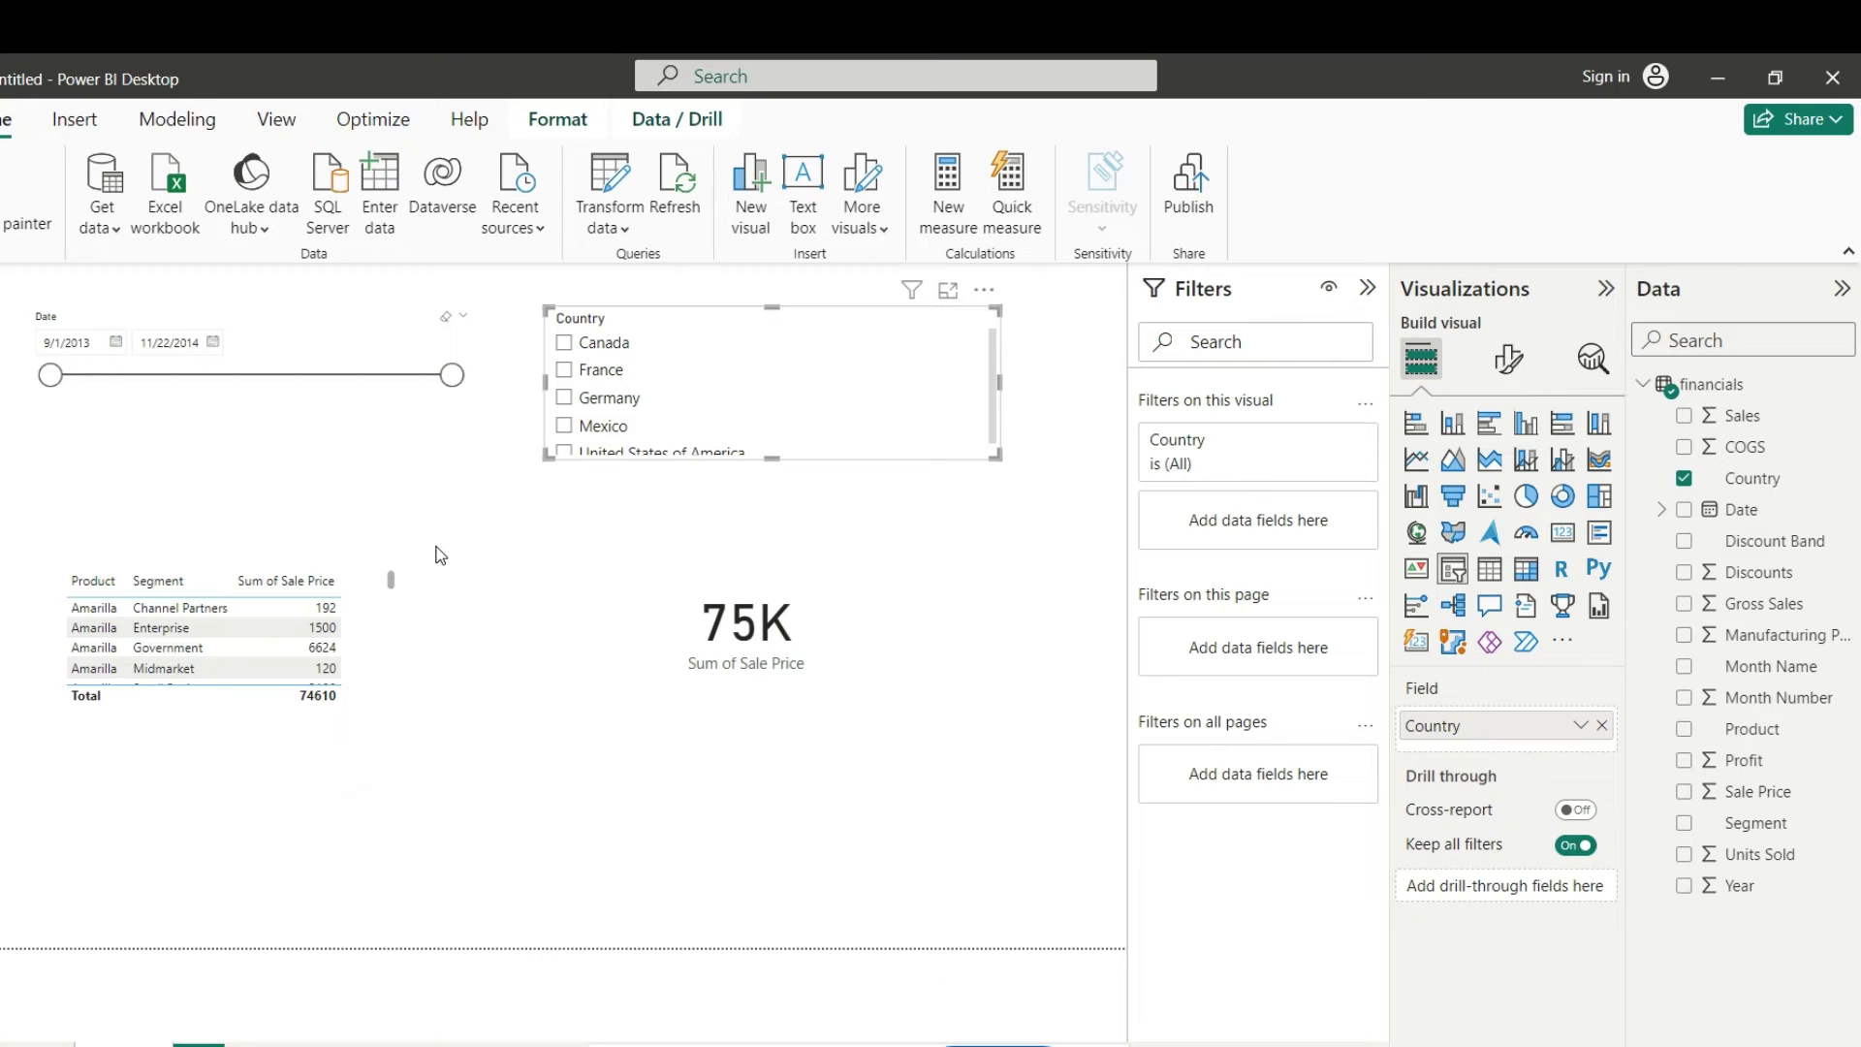
{"action": "left_click", "coordinate": [386, 441]}
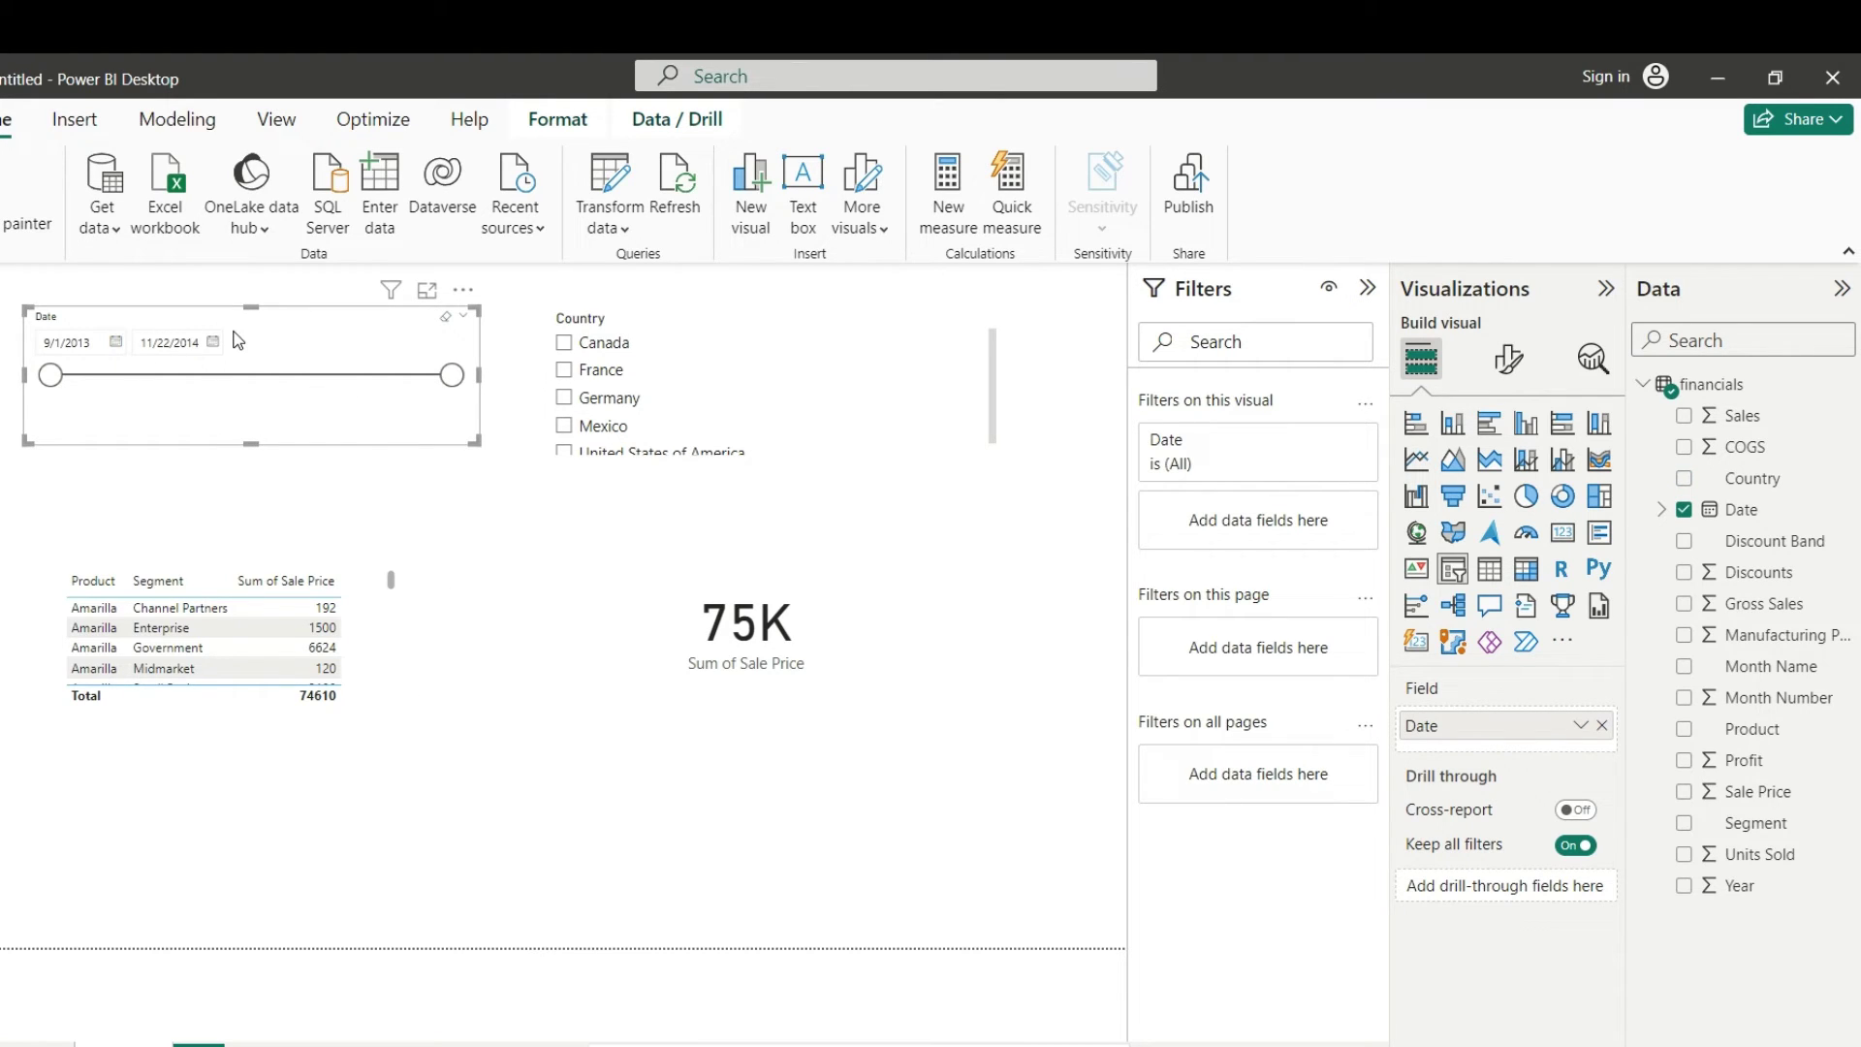
{"action": "left_click", "coordinate": [631, 573]}
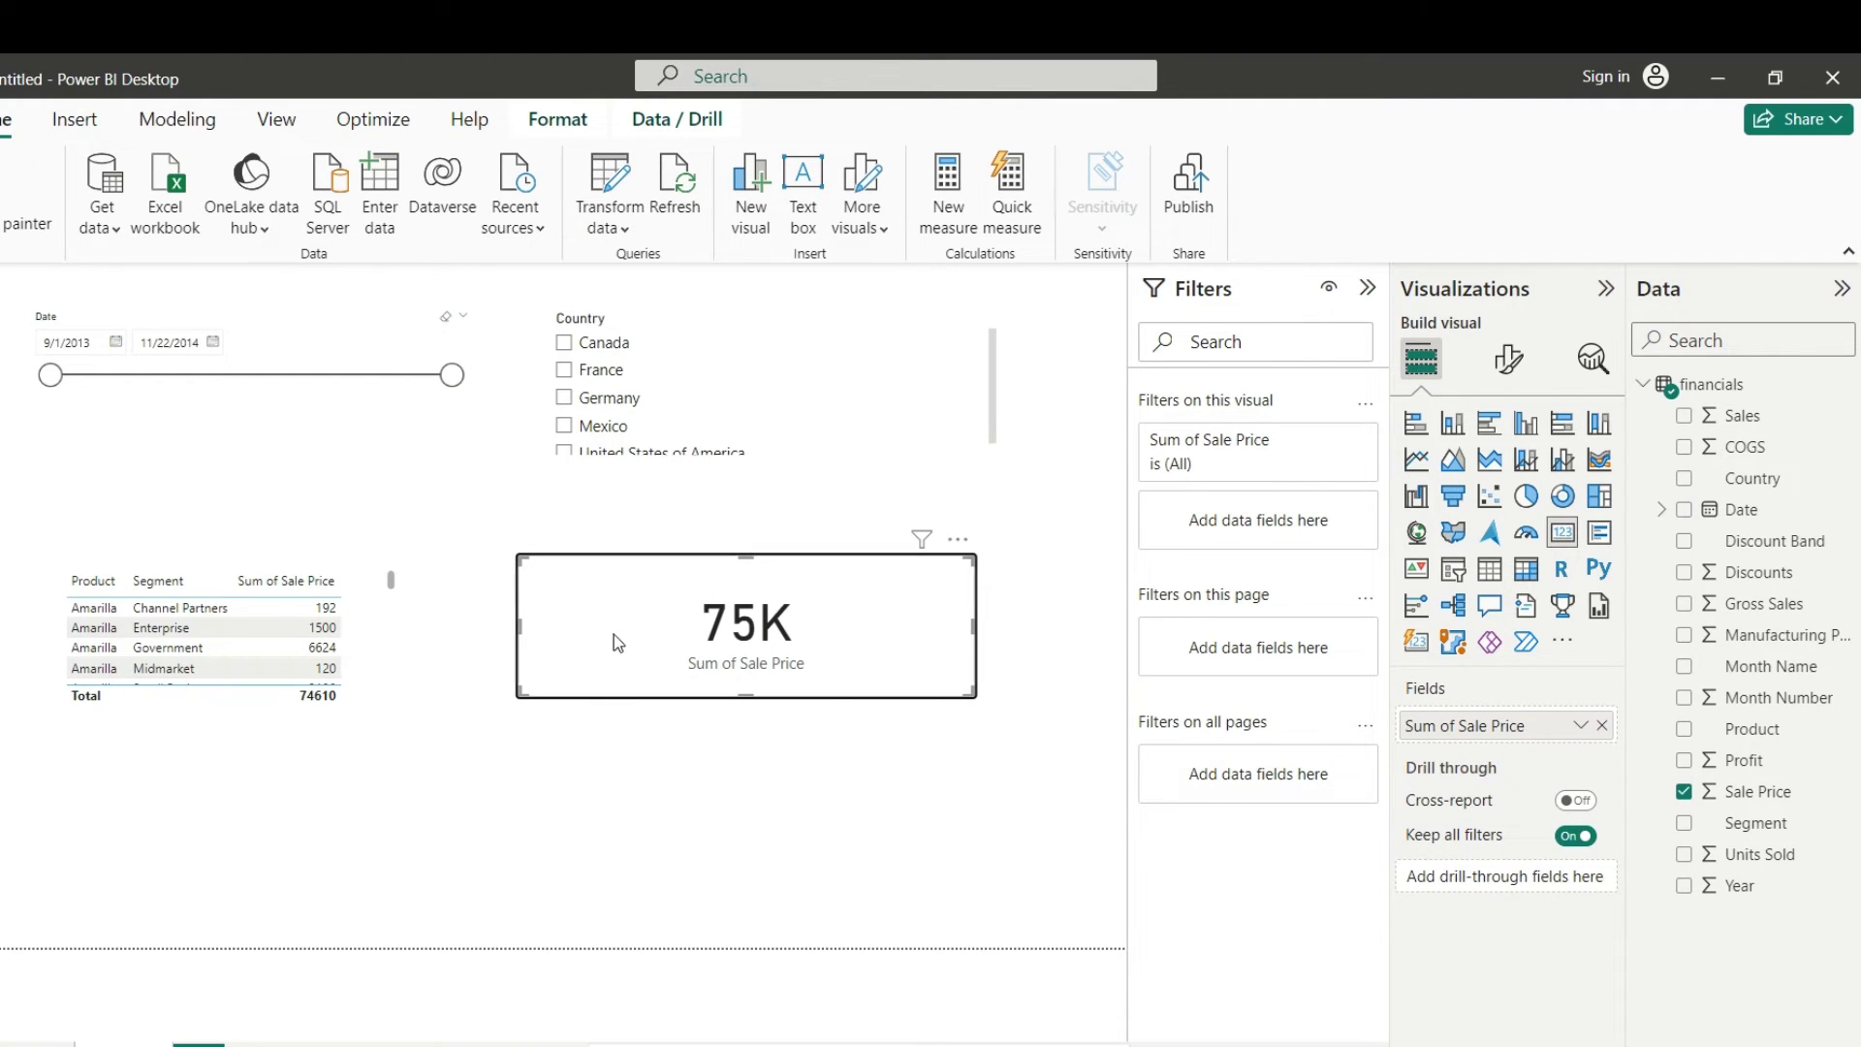
{"action": "key", "text": "Tab"}
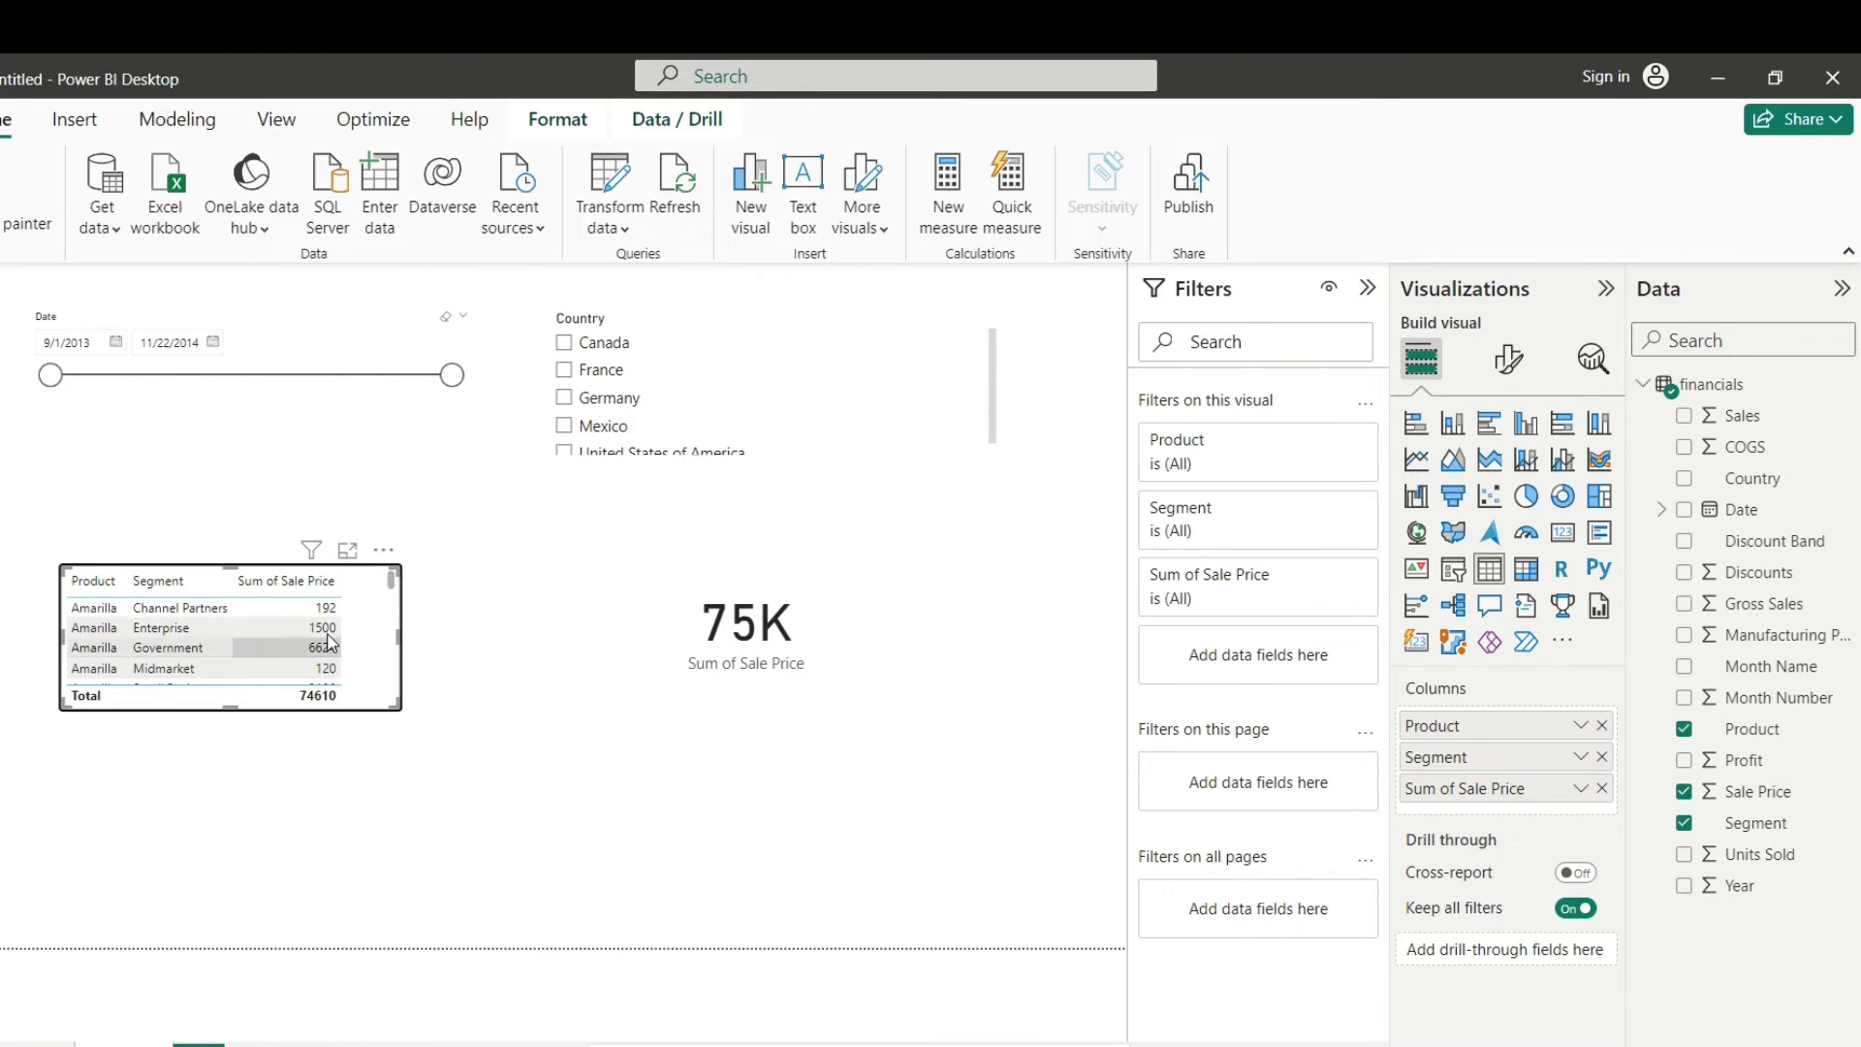
{"action": "key", "text": "Tab"}
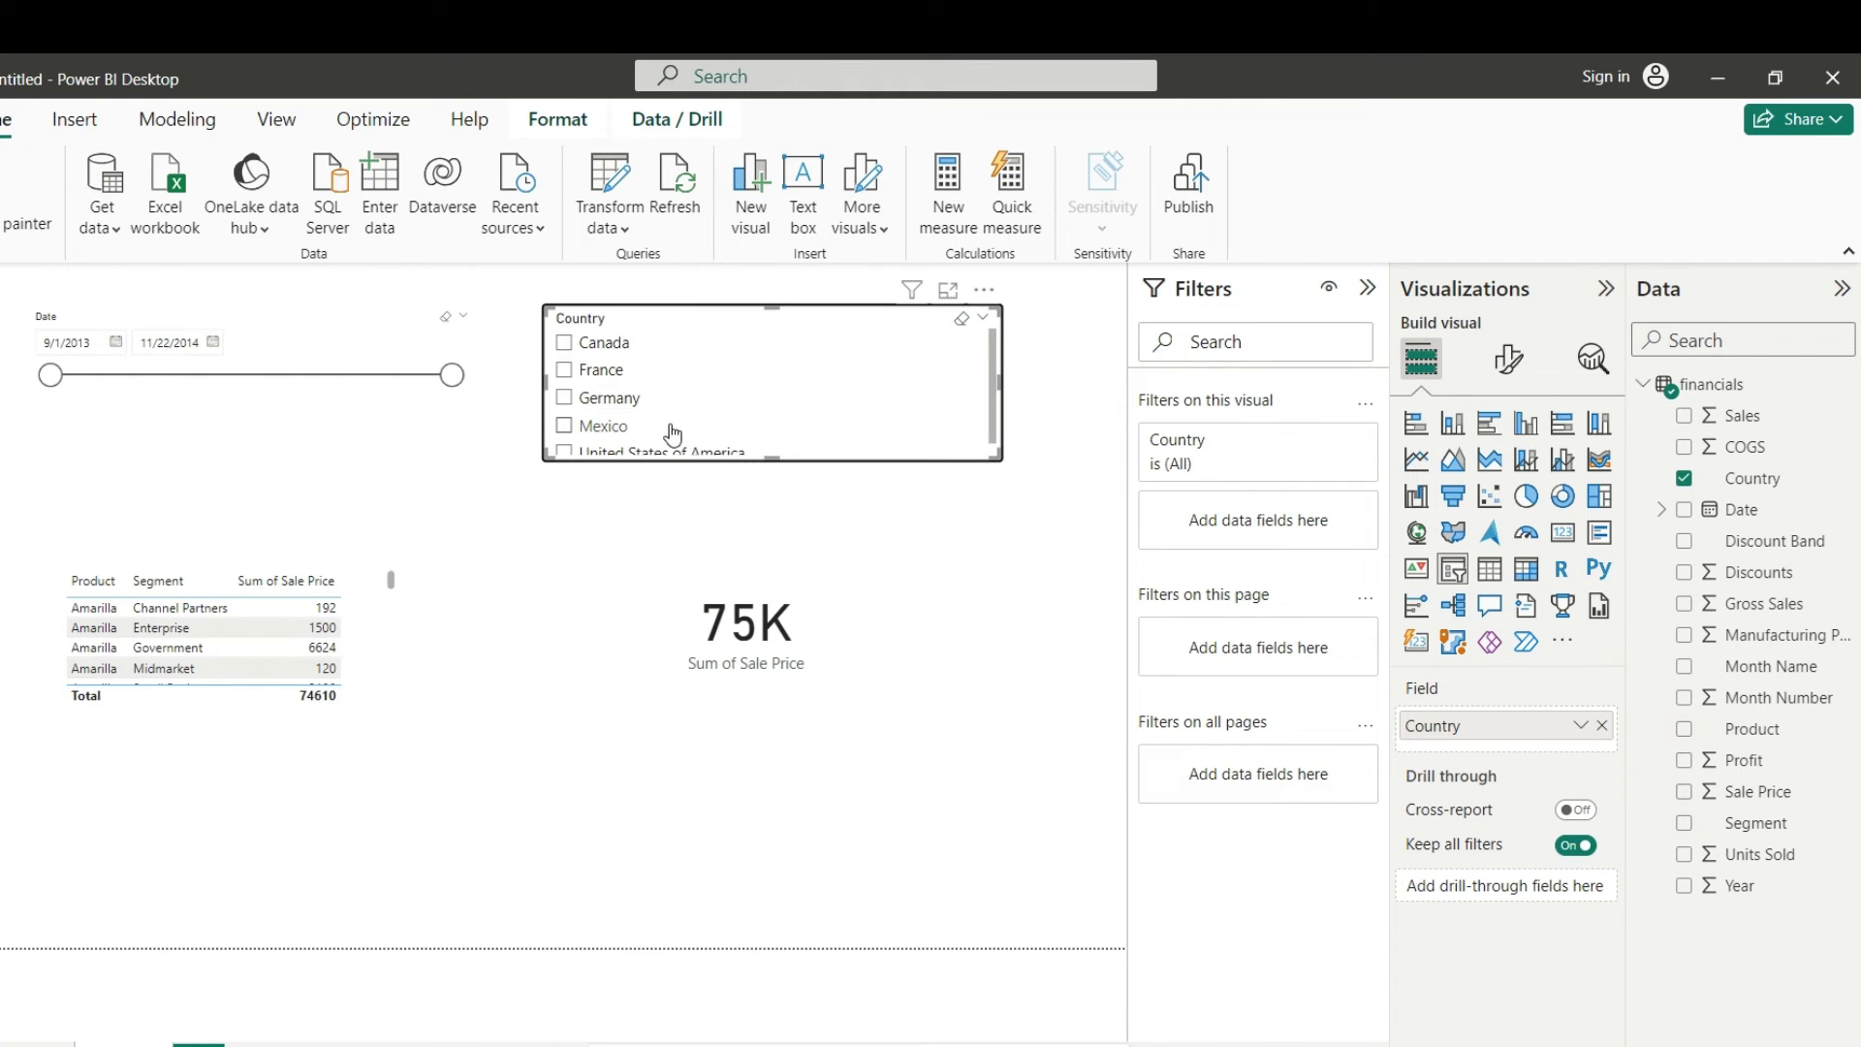
{"action": "key", "text": "Tab"}
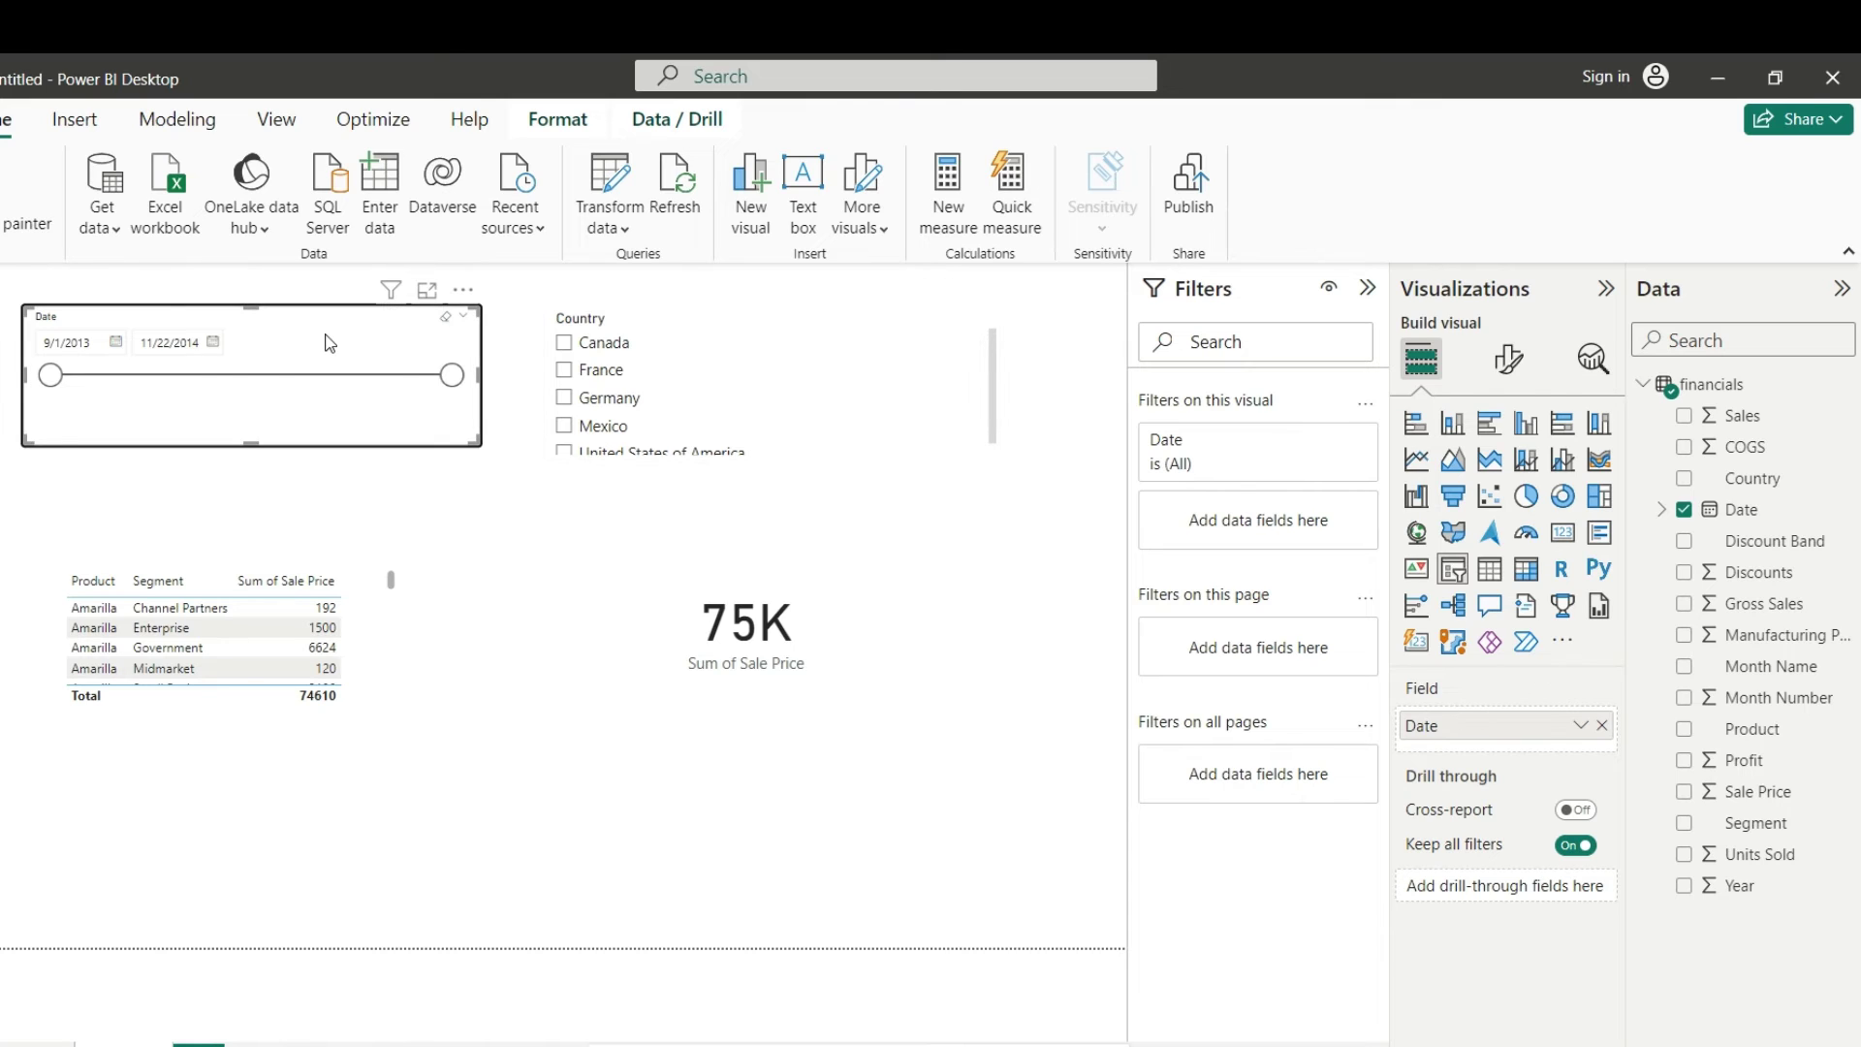
{"action": "key", "text": "Tab"}
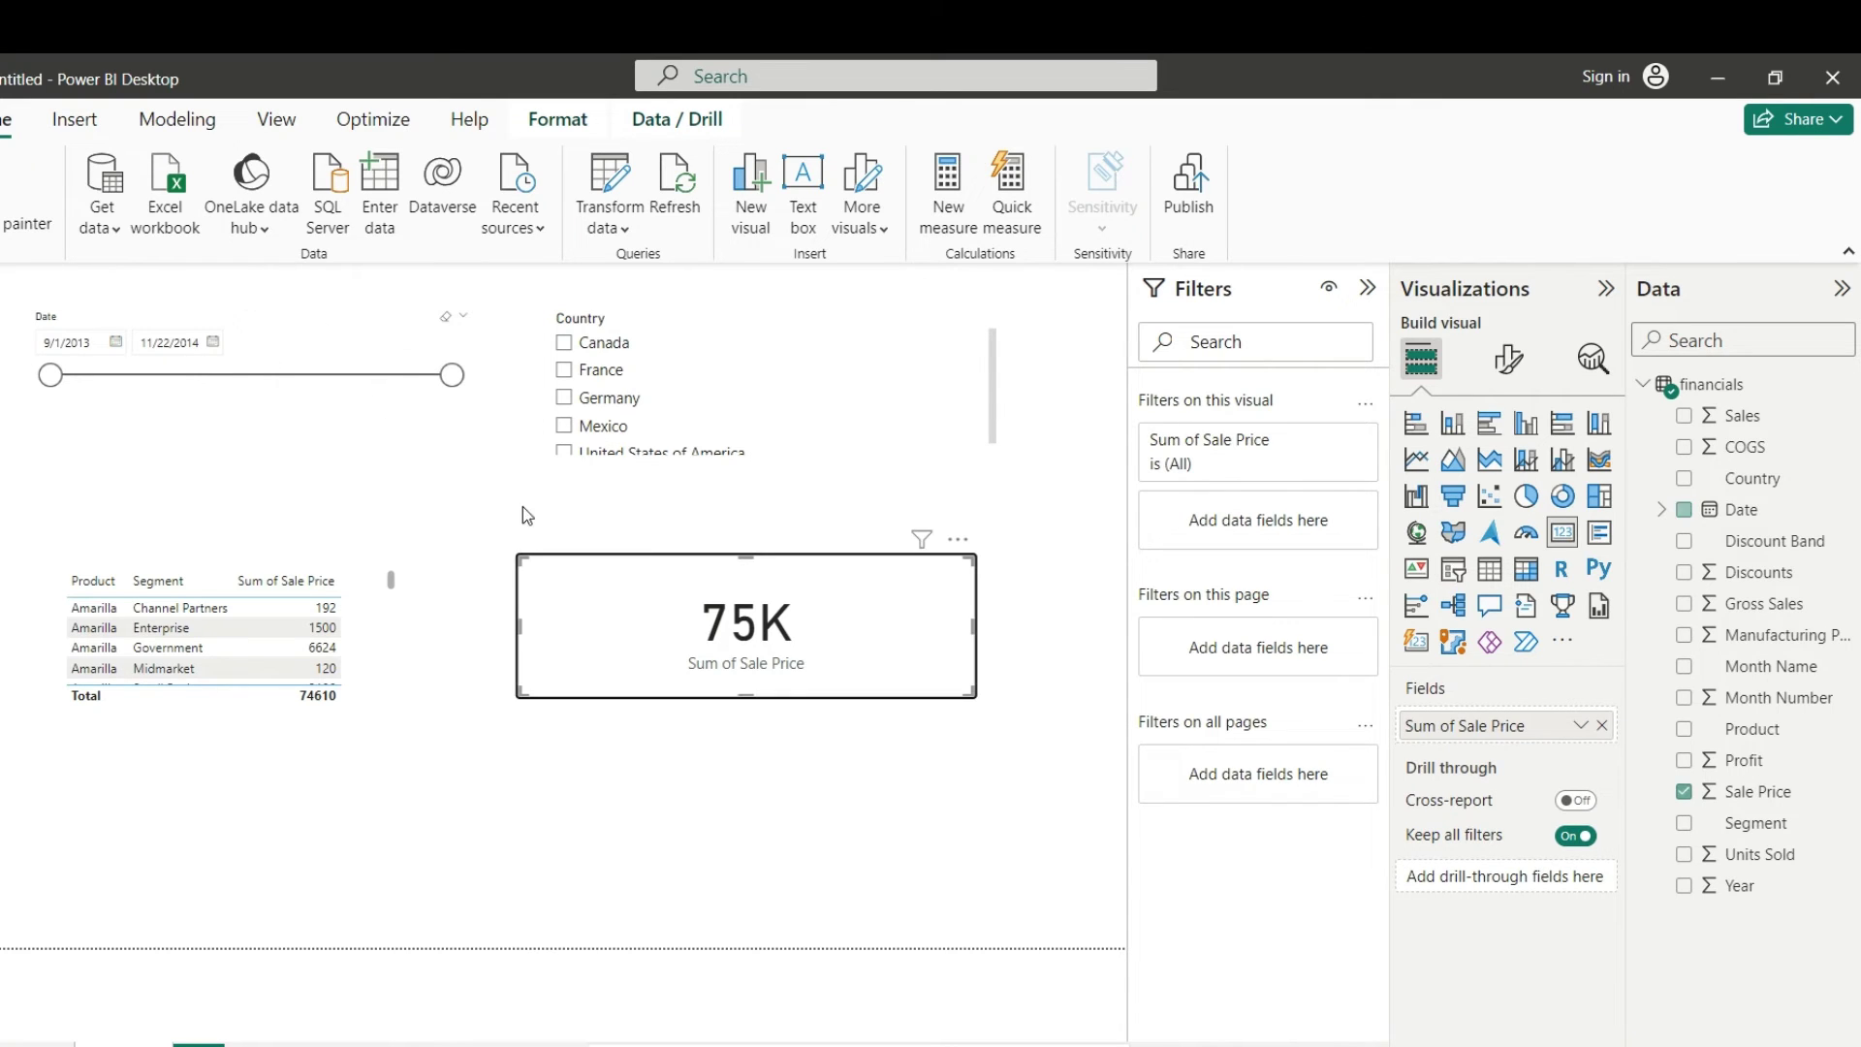
{"action": "key", "text": "Tab"}
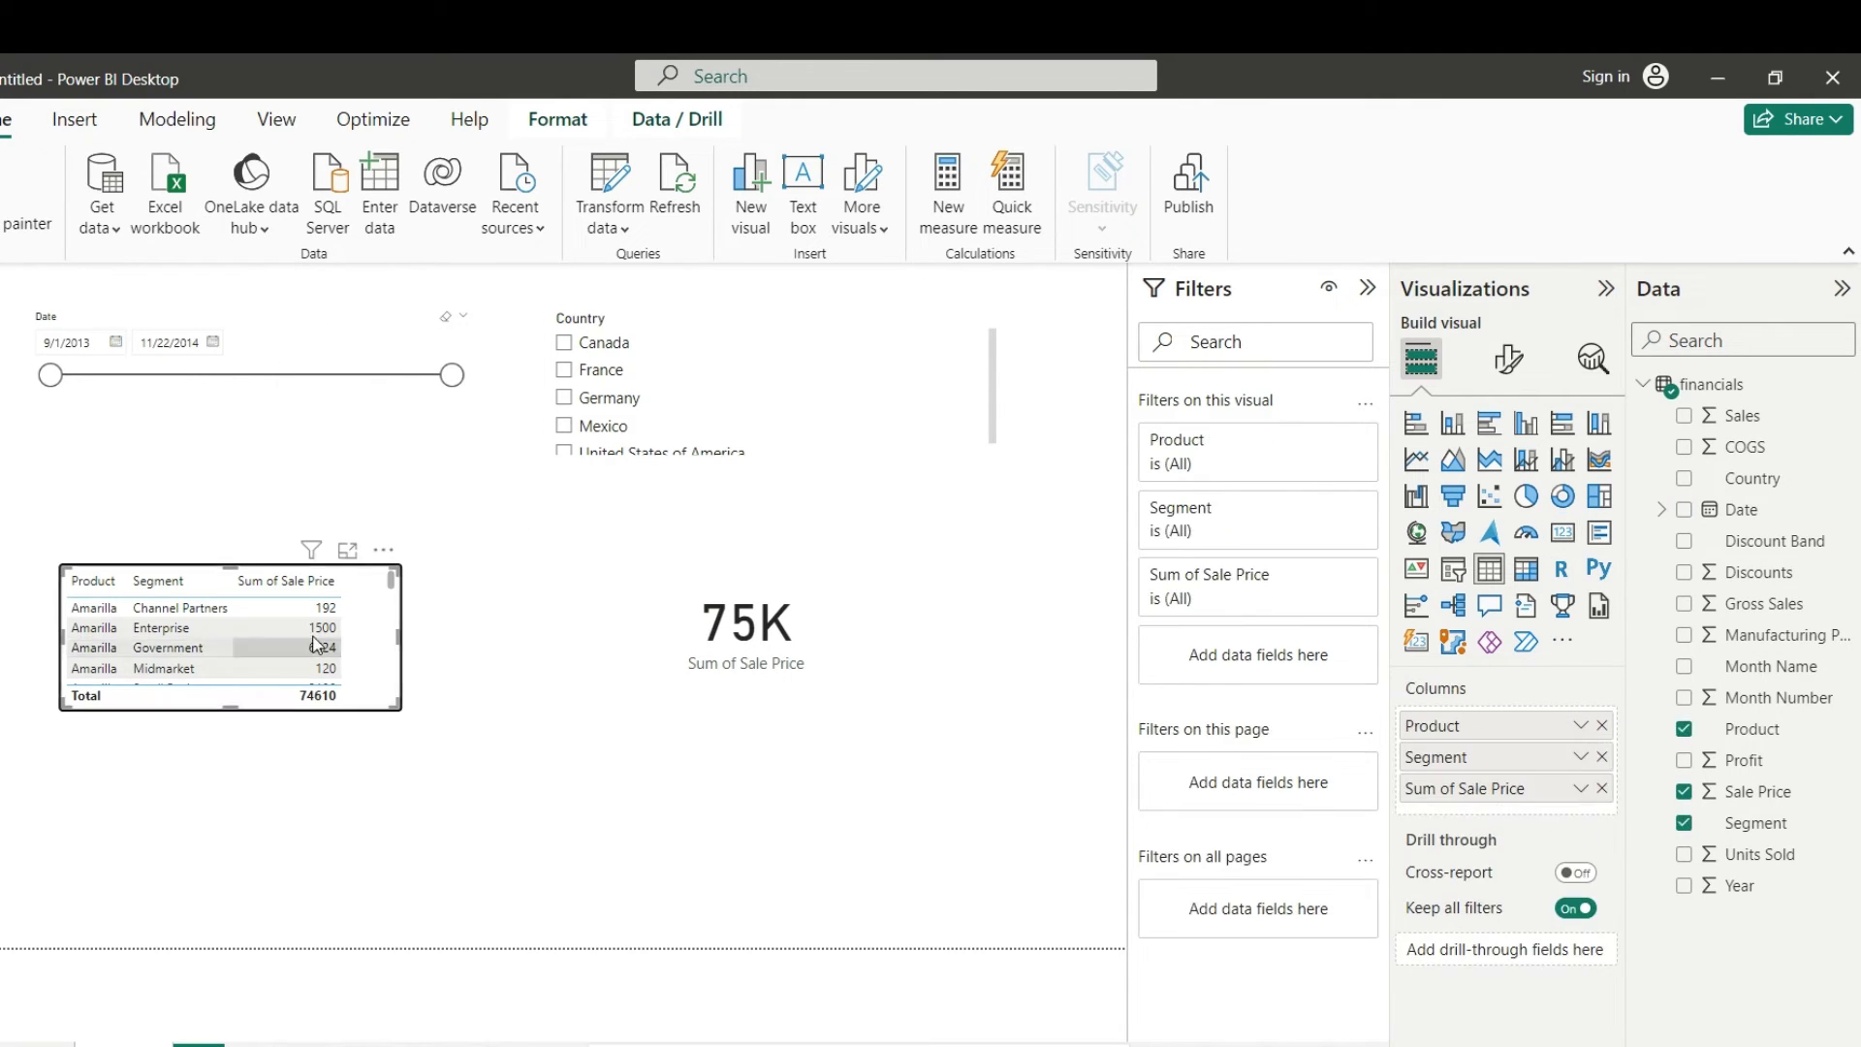
{"action": "key", "text": "Tab"}
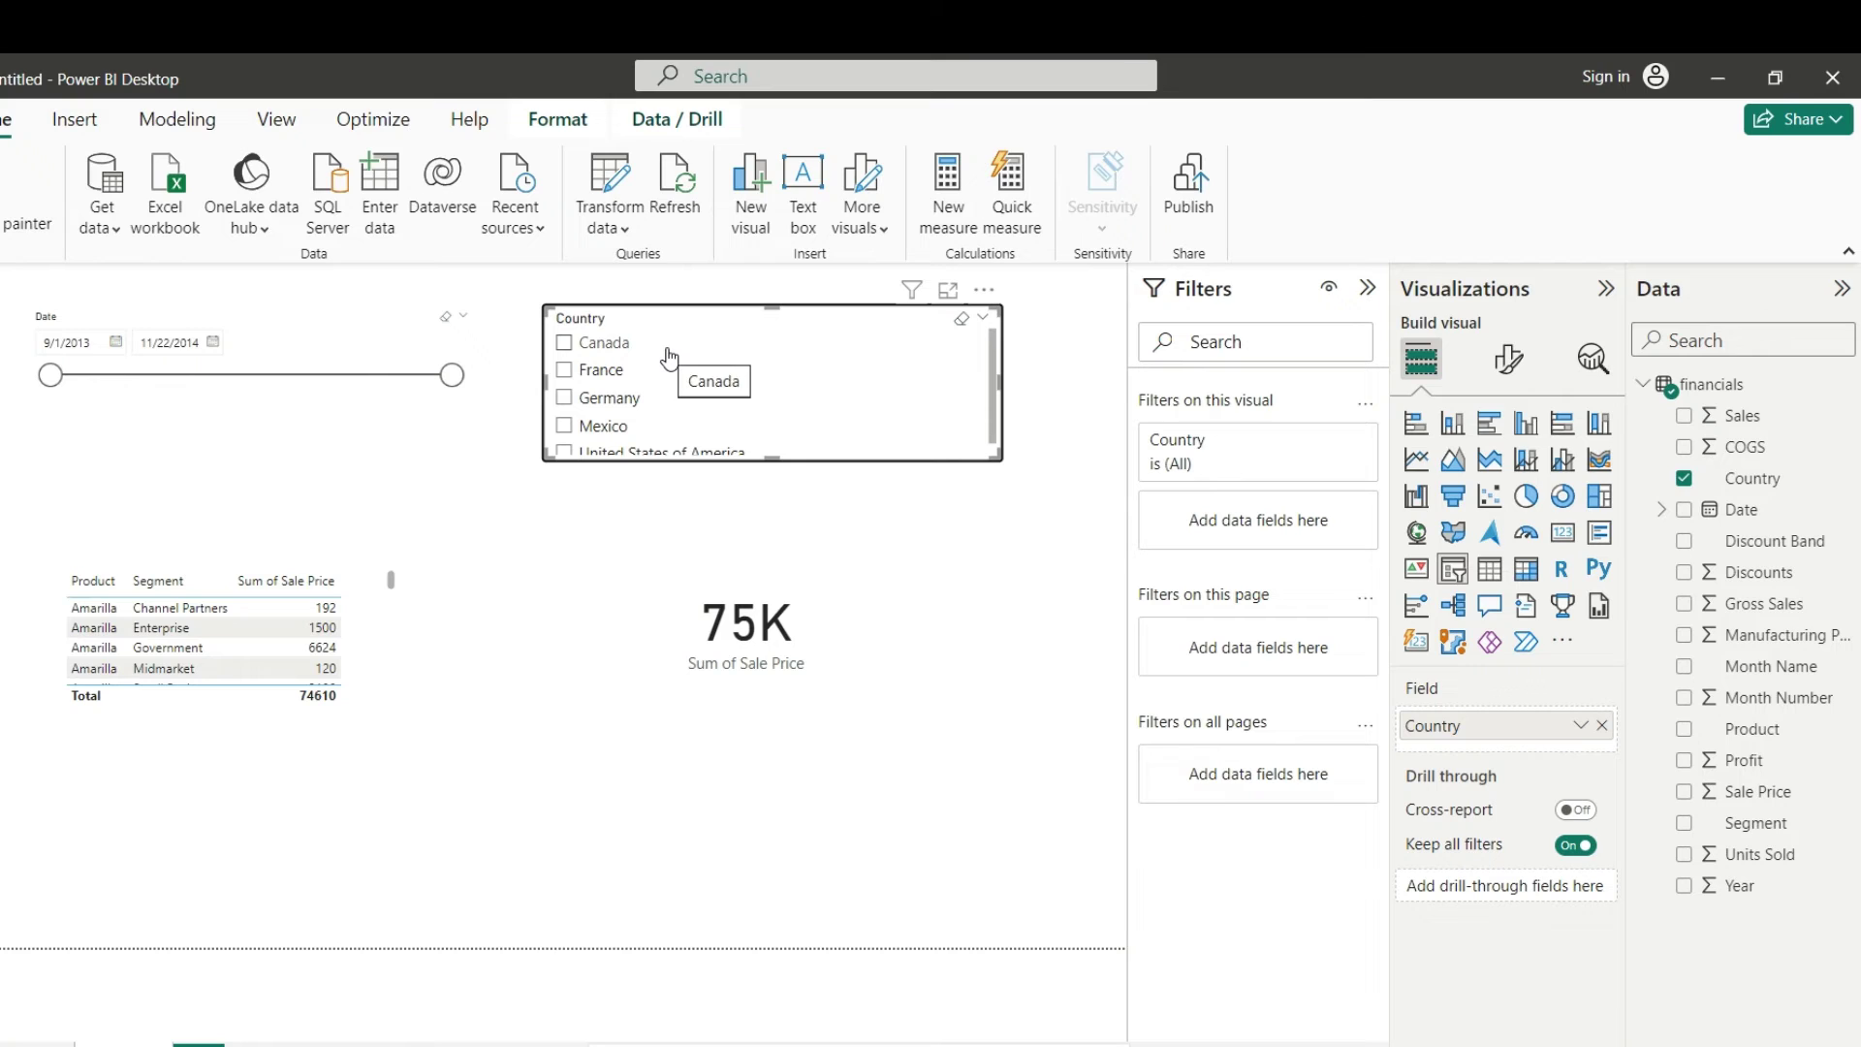
{"action": "key", "text": "Tab"}
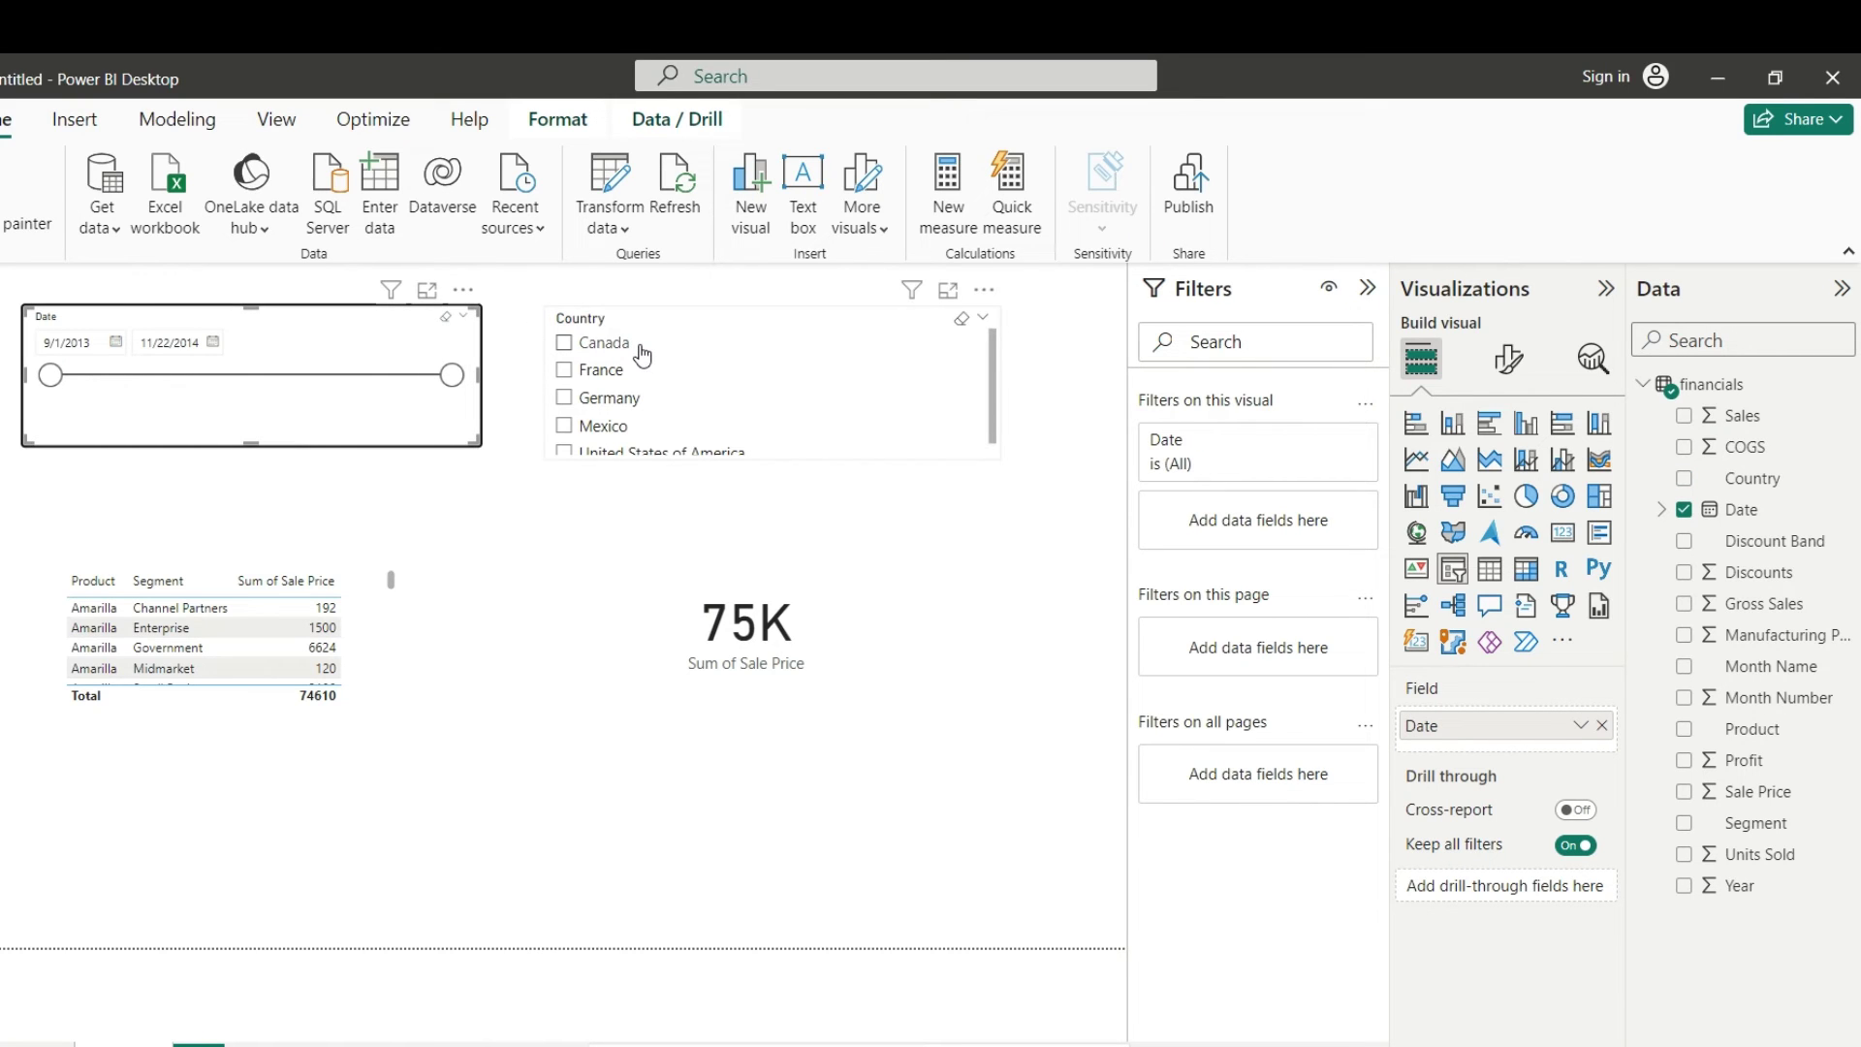
{"action": "key", "text": "Tab"}
{"action": "key", "text": "Tab"}
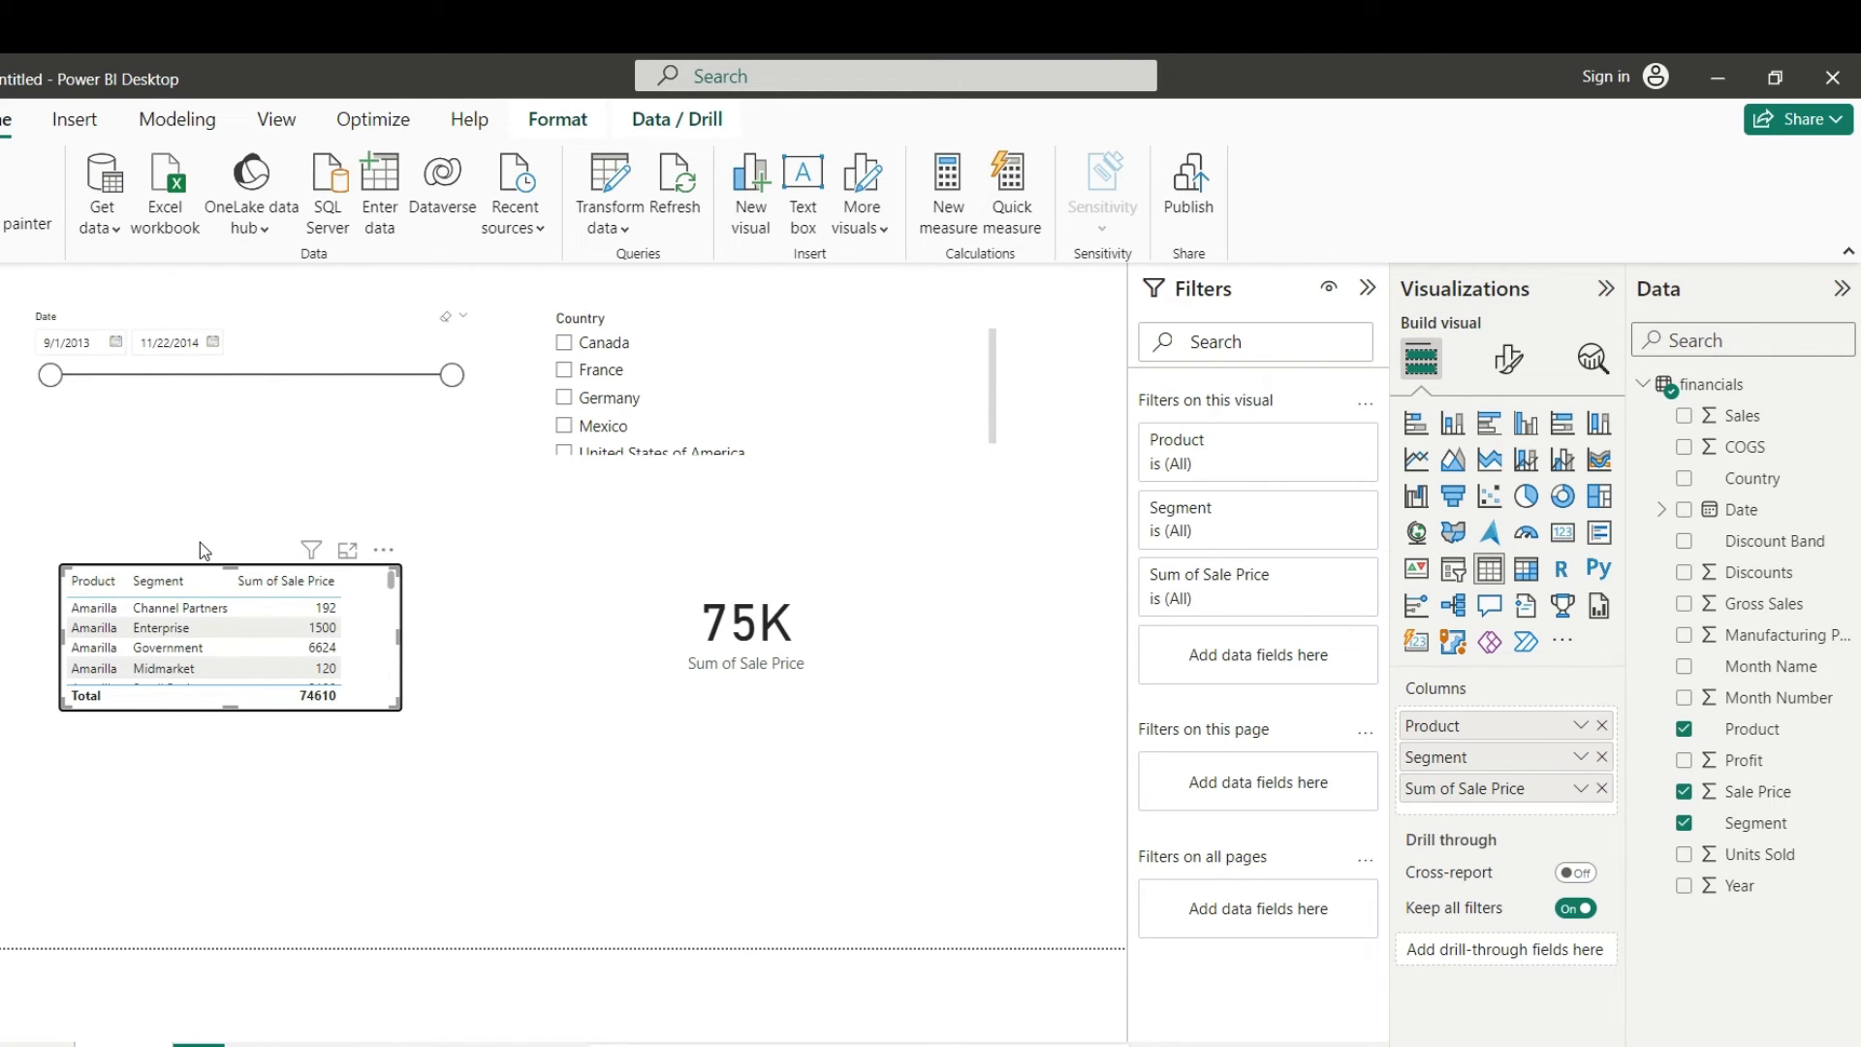
{"action": "key", "text": "Tab"}
{"action": "key", "text": "Tab"}
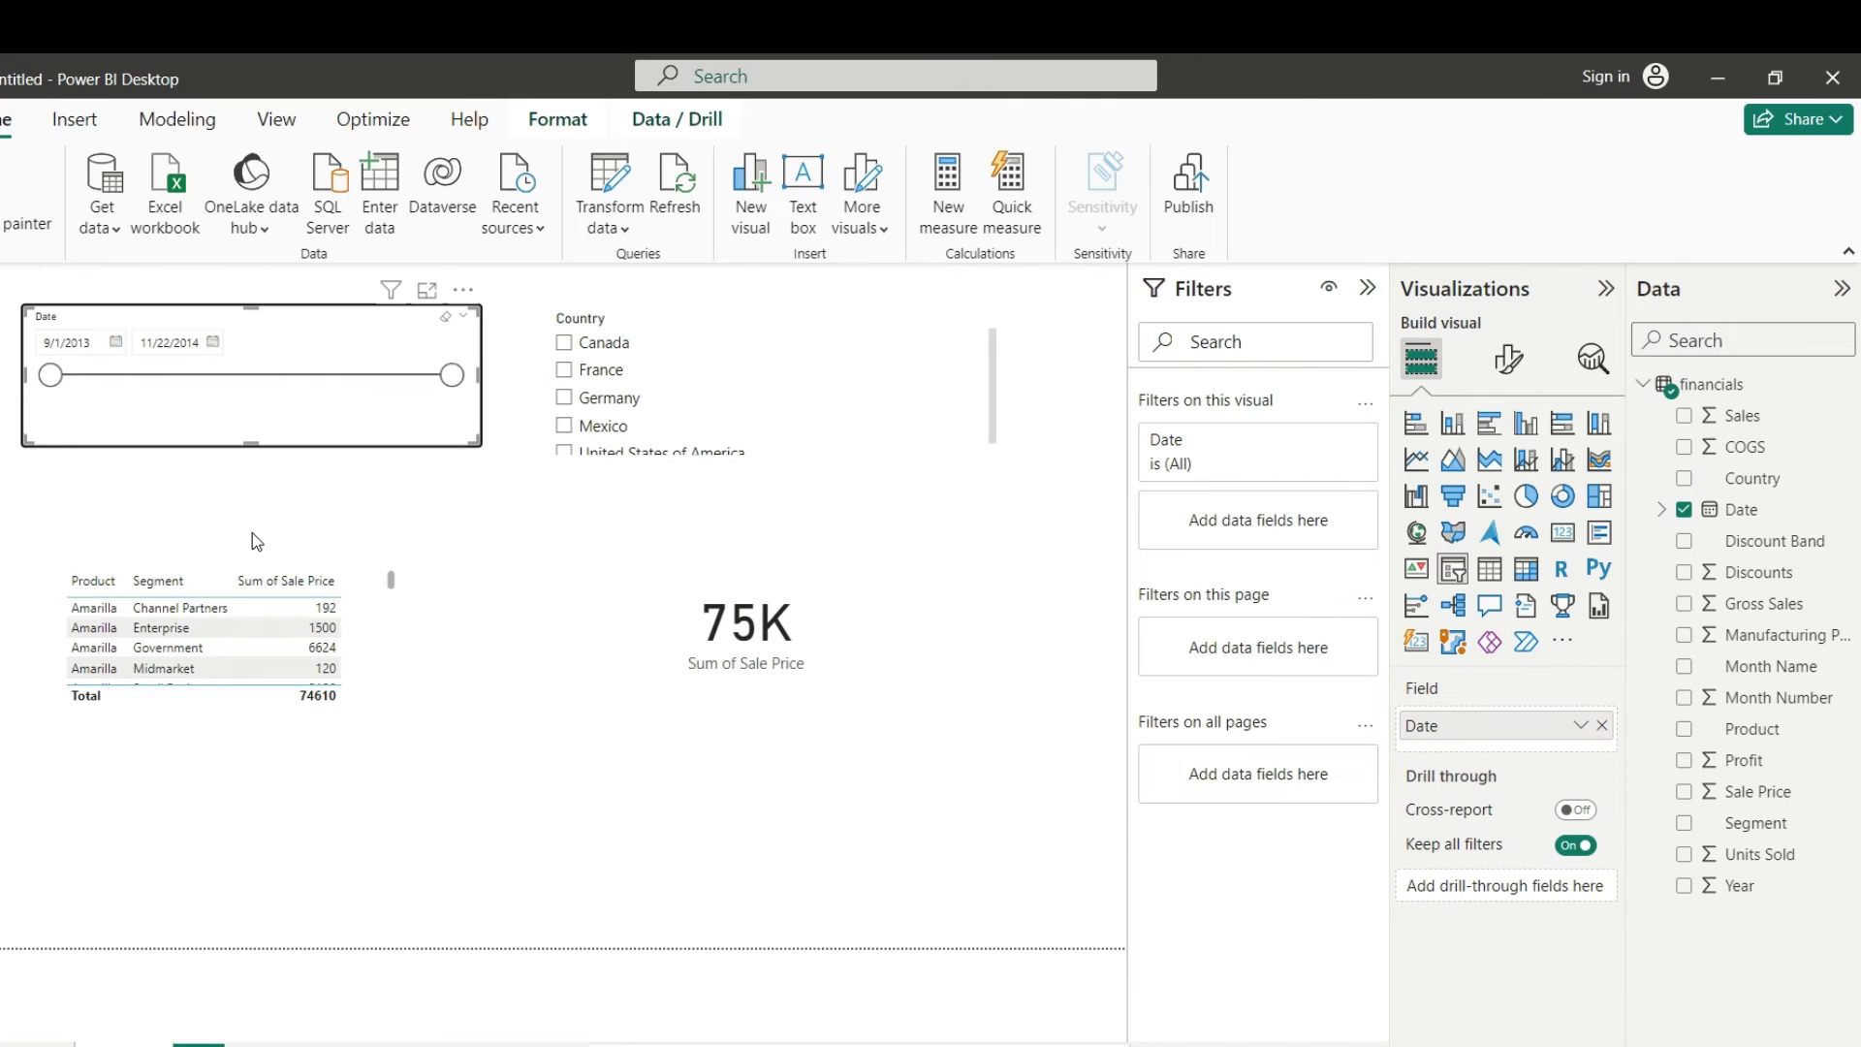
{"action": "key", "text": "Tab"}
{"action": "key", "text": "Tab"}
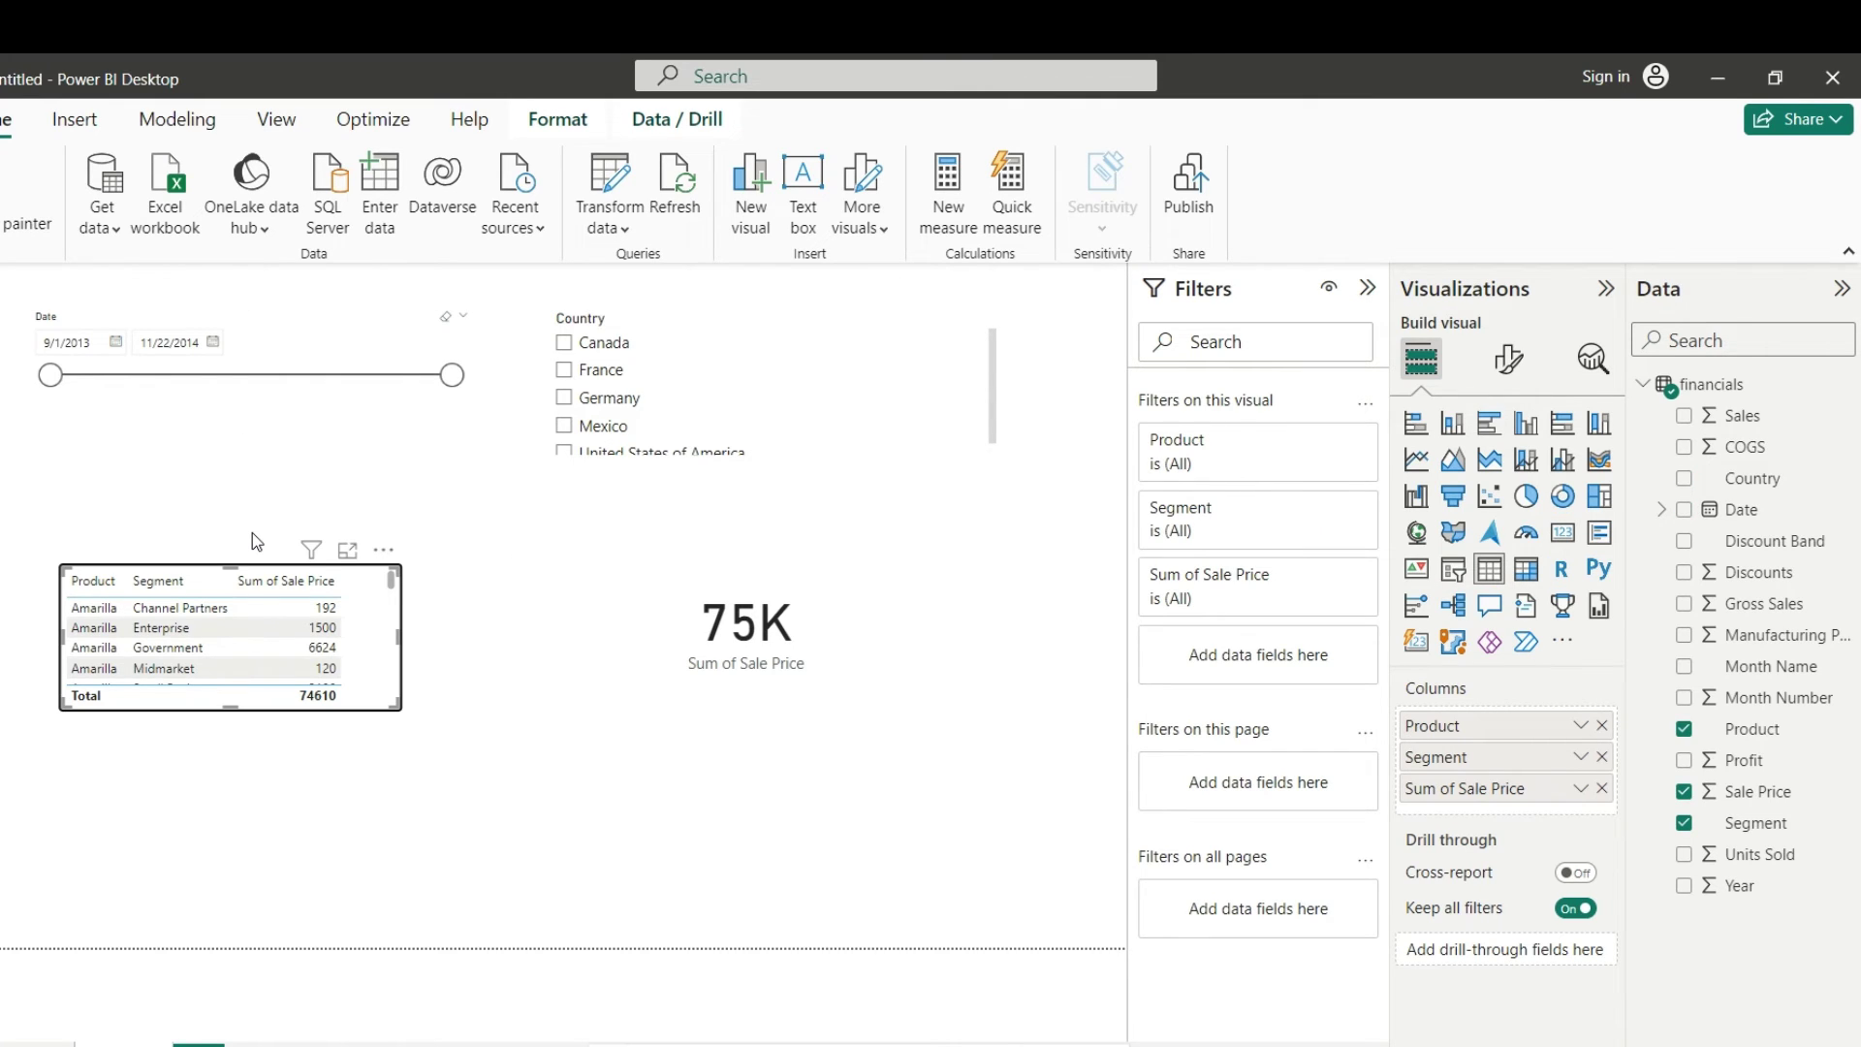
Step: Filter the report to France (card 15K) and open the Selection pane for the card
{"action": "left_click", "coordinate": [275, 353]}
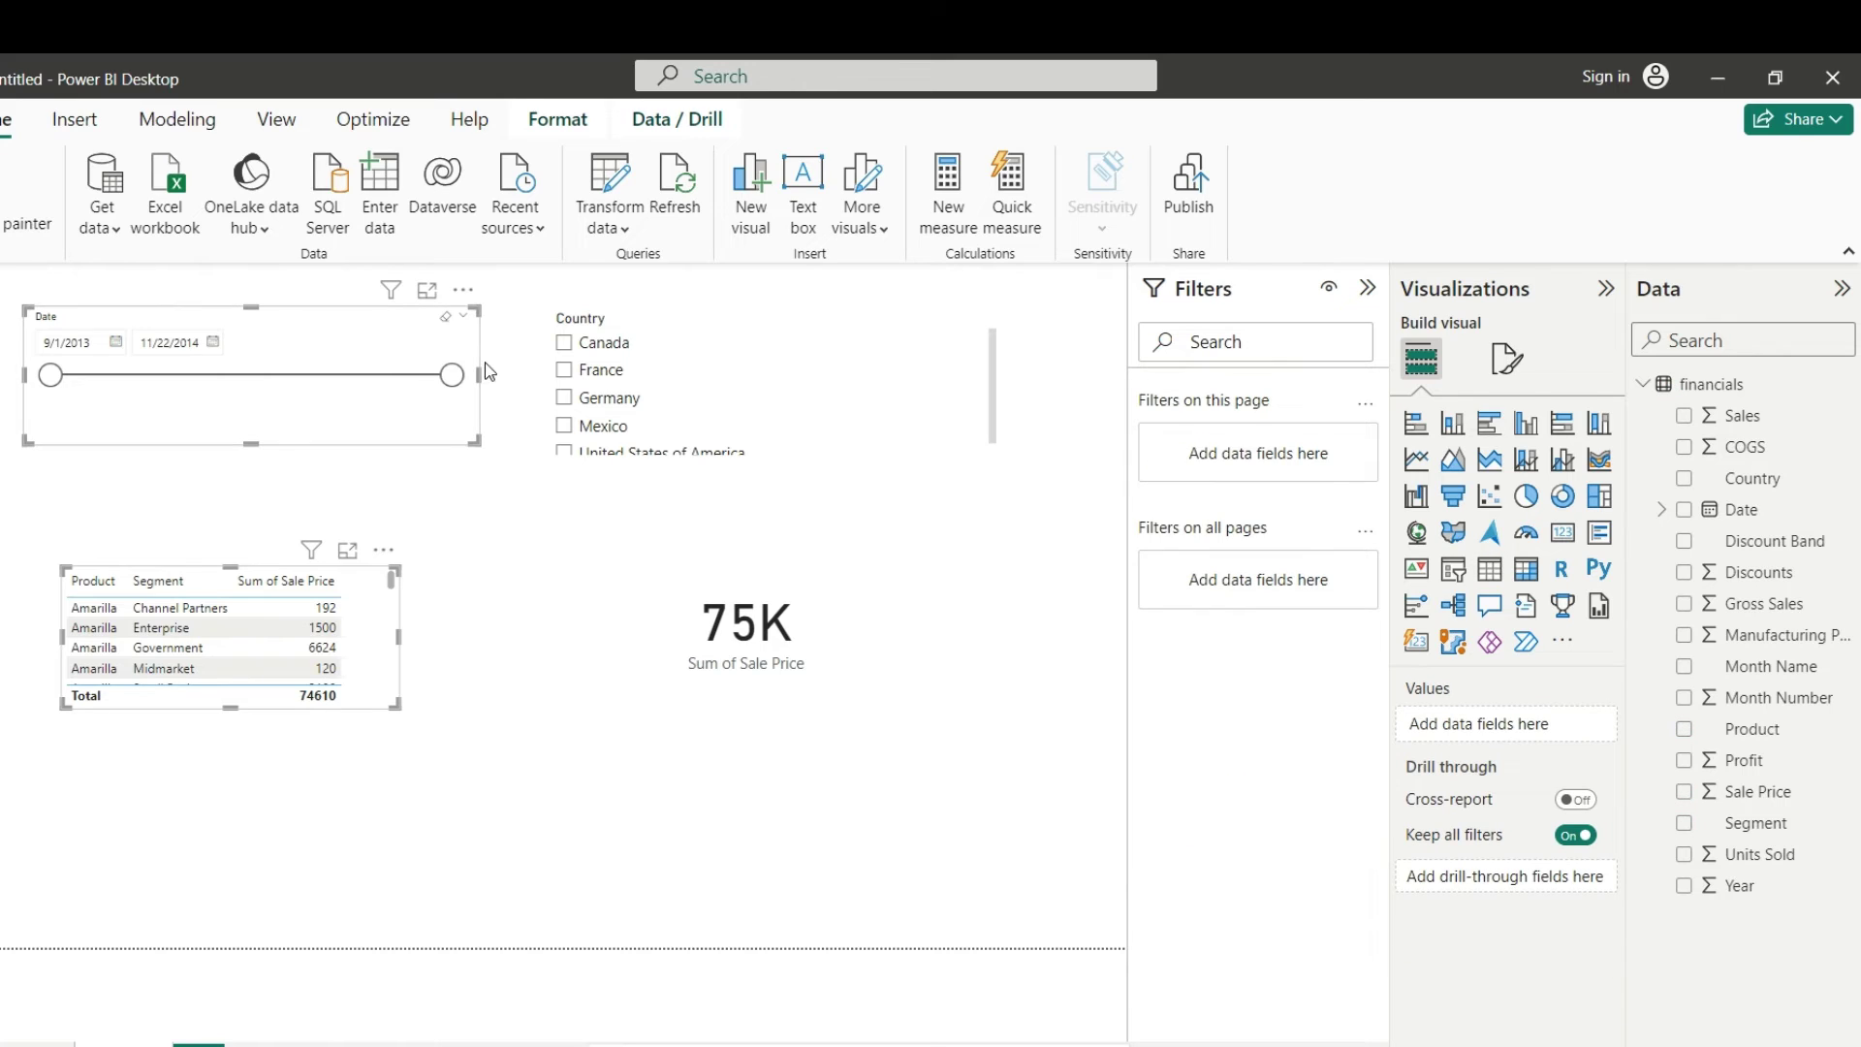
{"action": "left_click", "coordinate": [582, 369]}
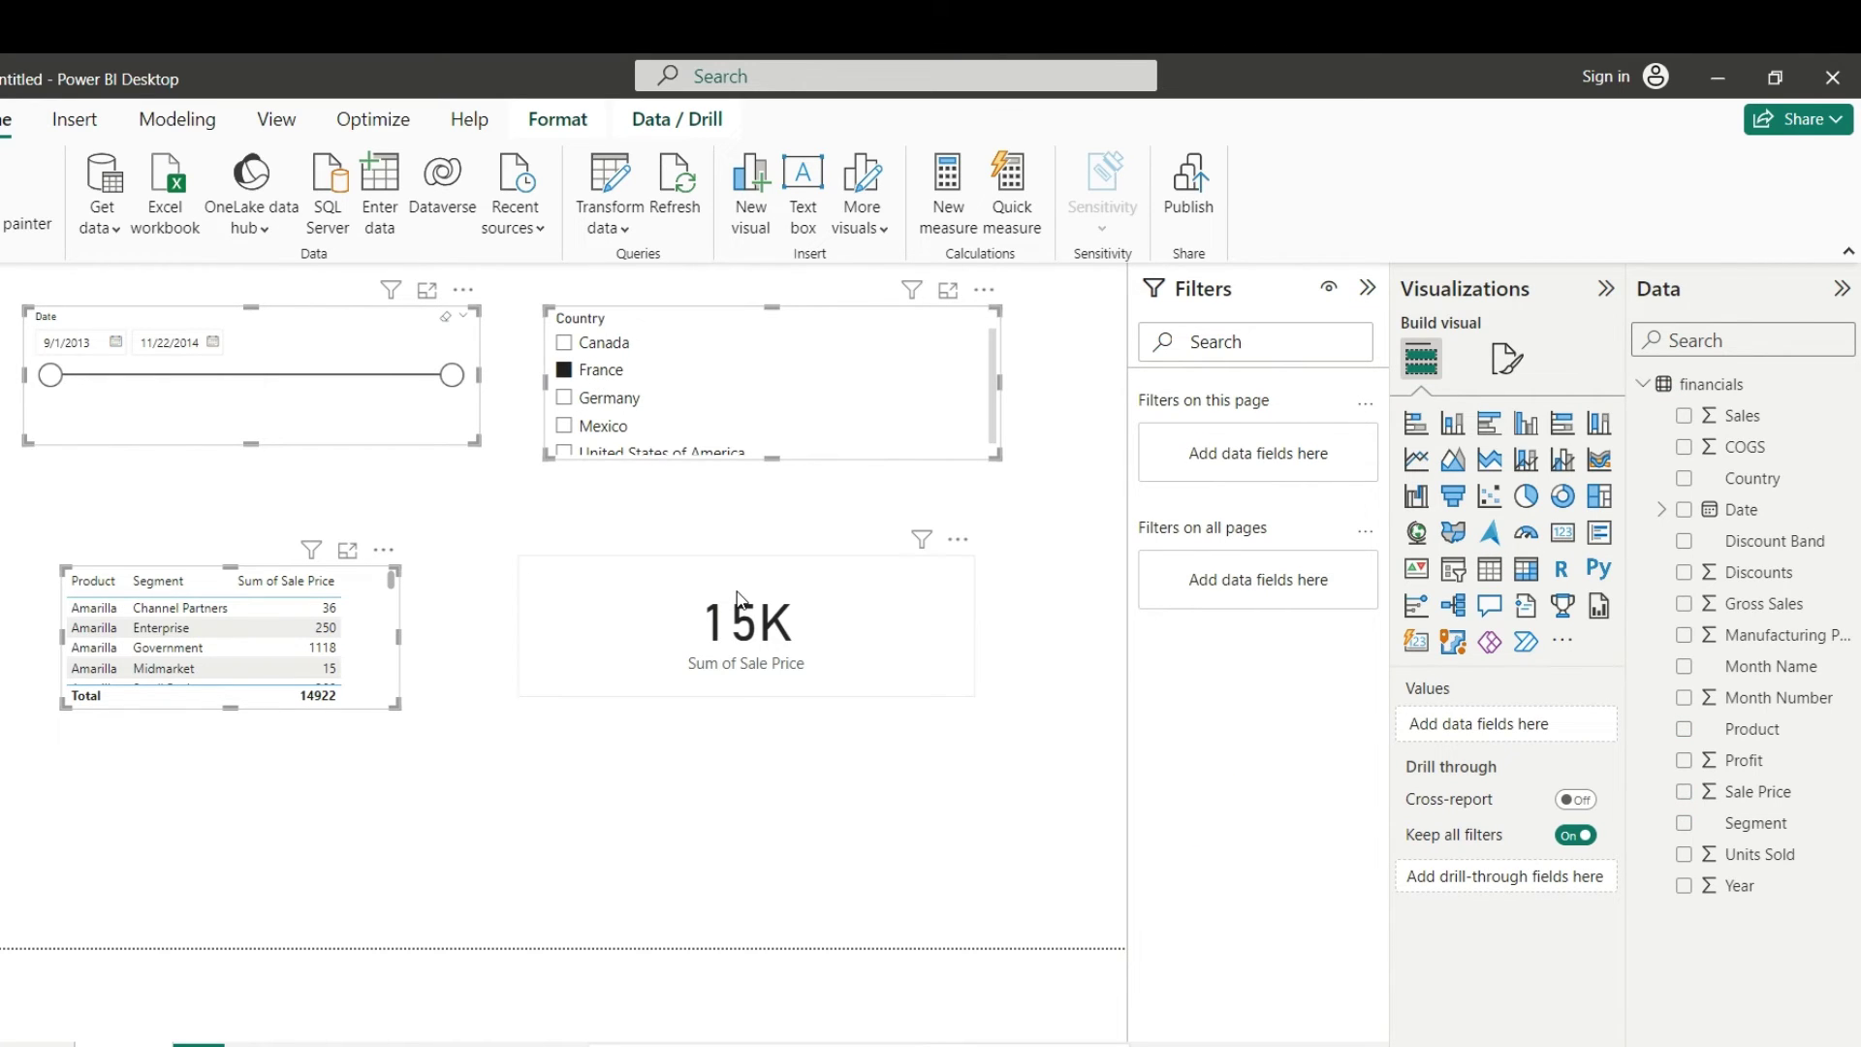
{"action": "left_click", "coordinate": [561, 572]}
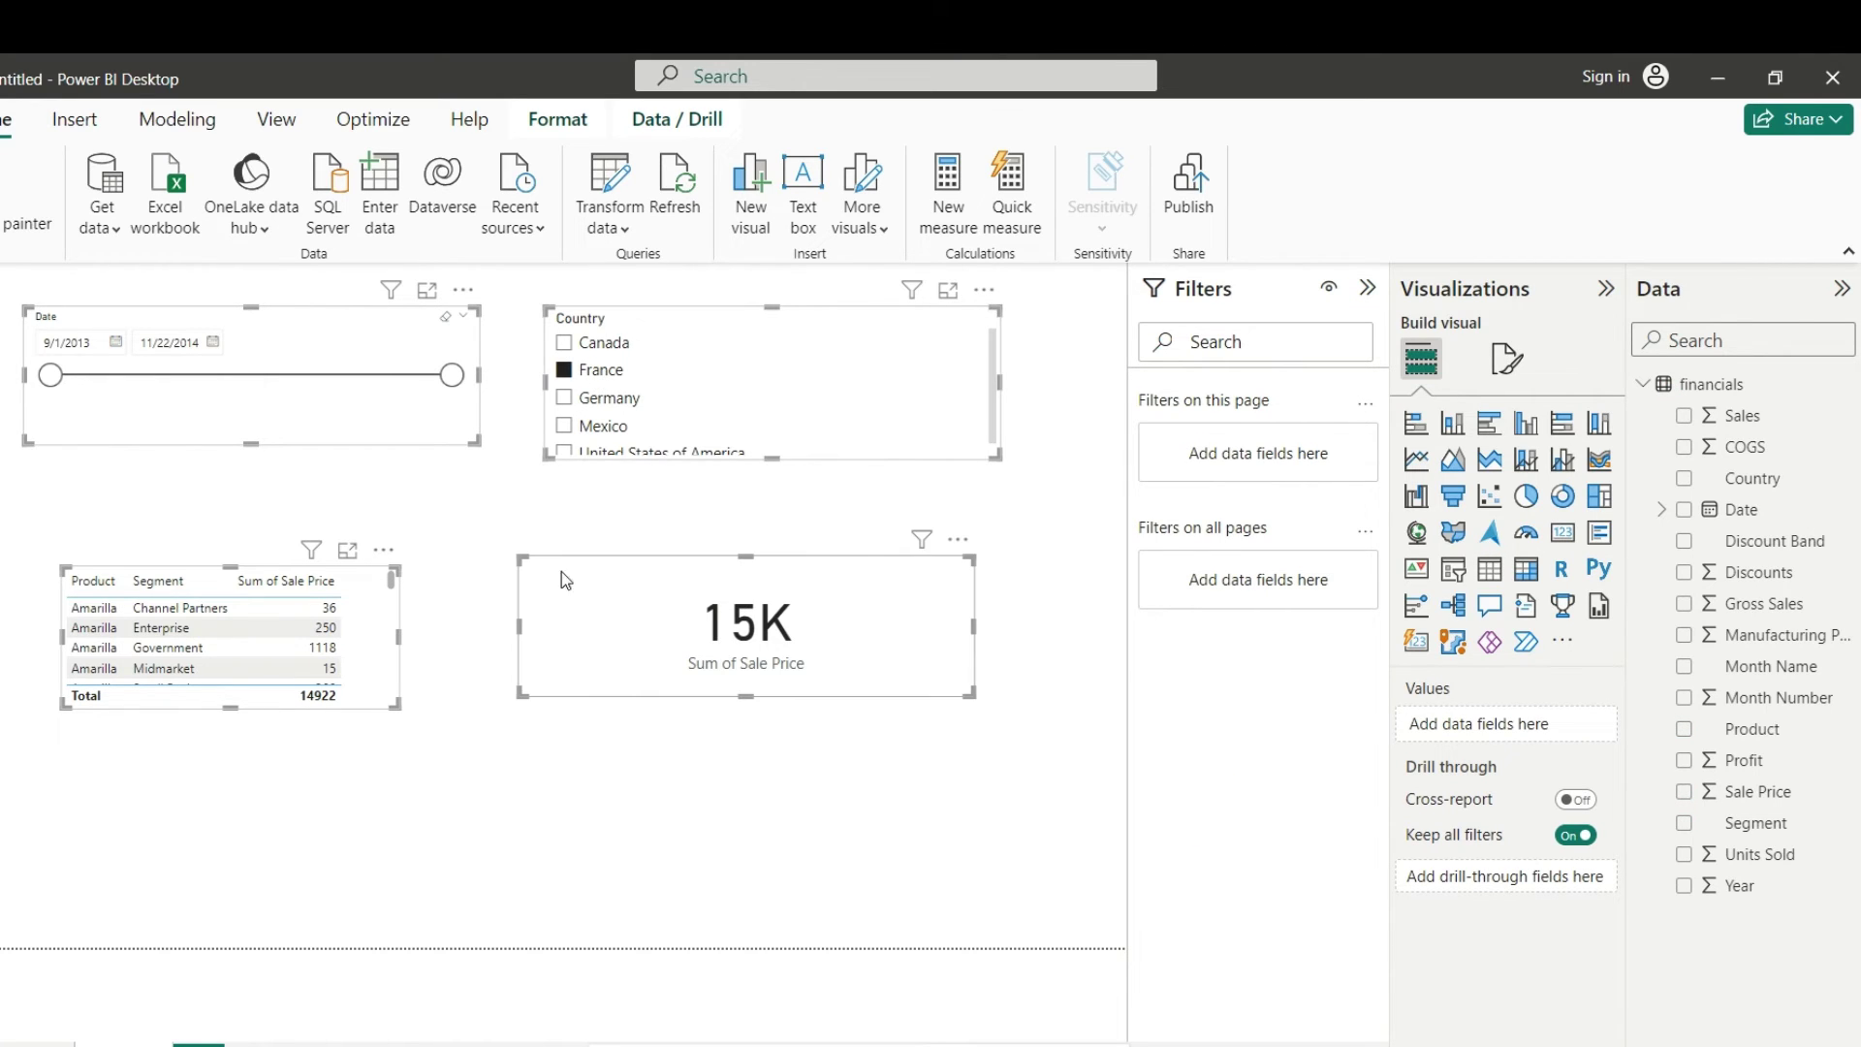
{"action": "left_click", "coordinate": [562, 124]}
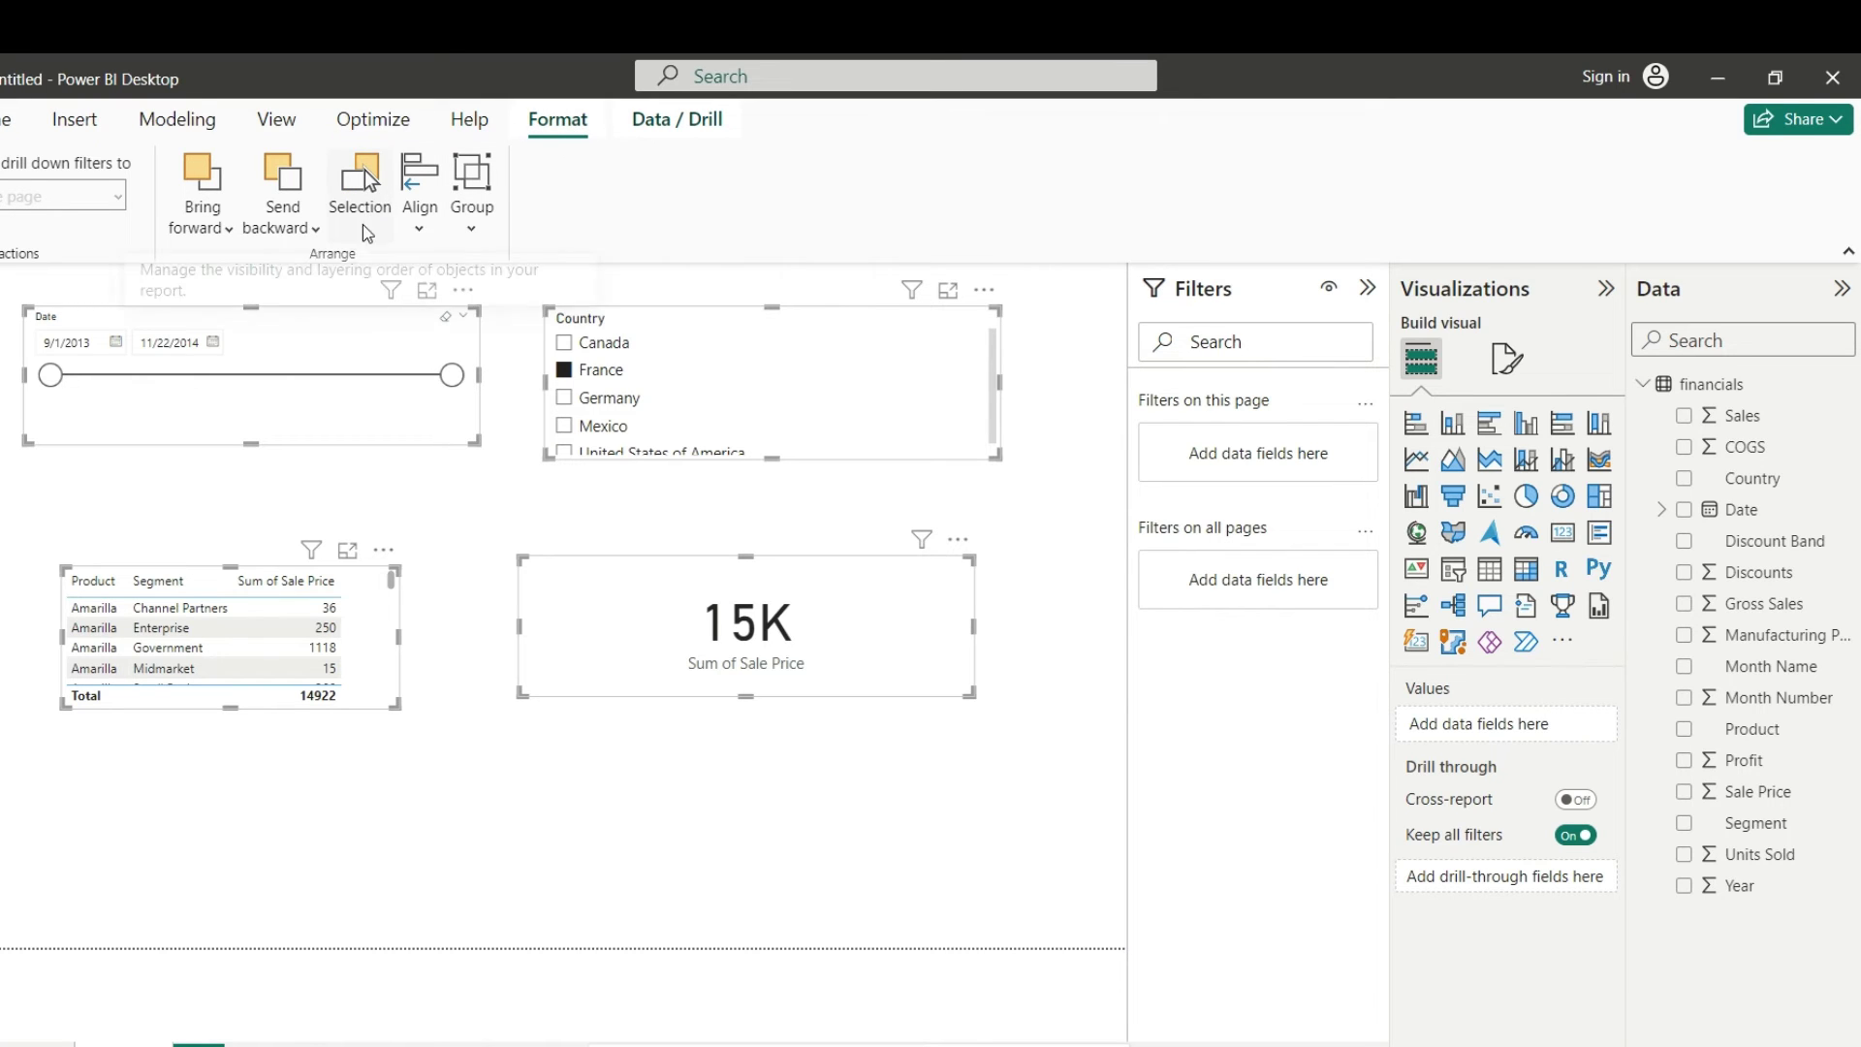
{"action": "left_click", "coordinate": [367, 174]}
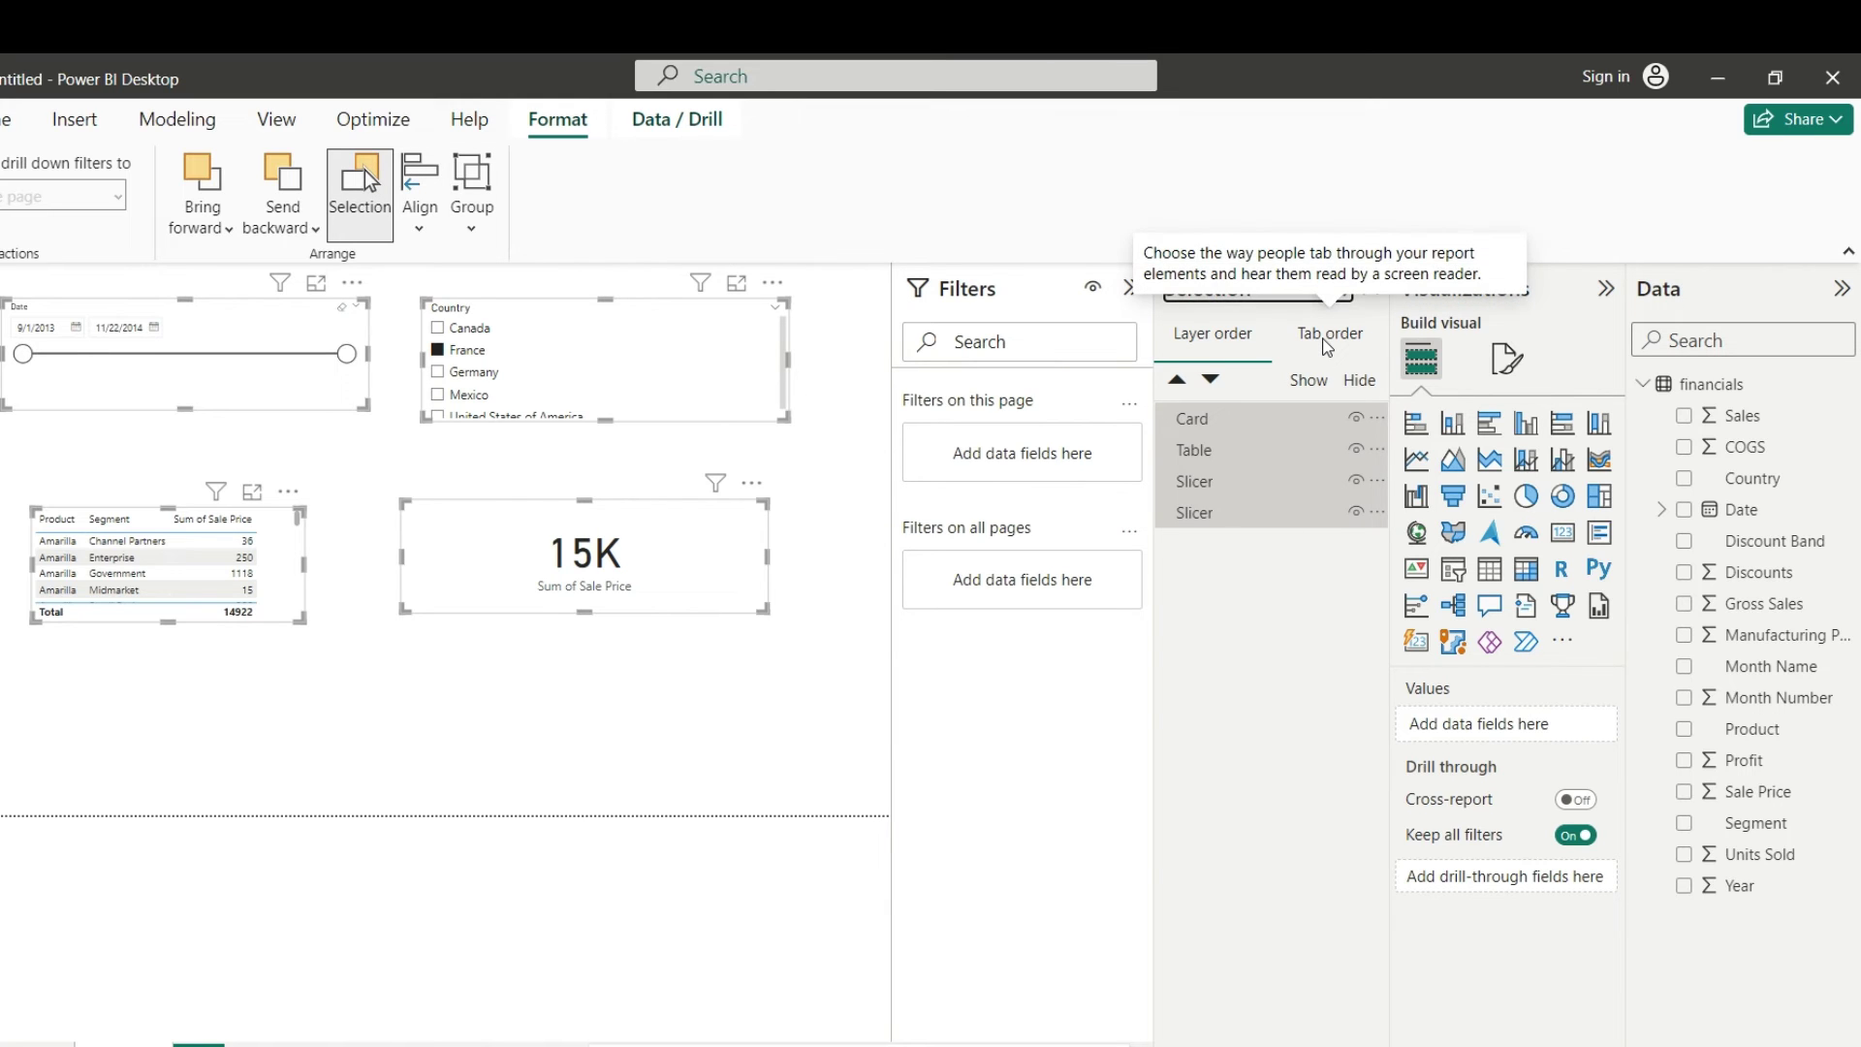
Step: In the Tab order list, move the Country slicer above the table into second place
{"action": "left_click", "coordinate": [1328, 340]}
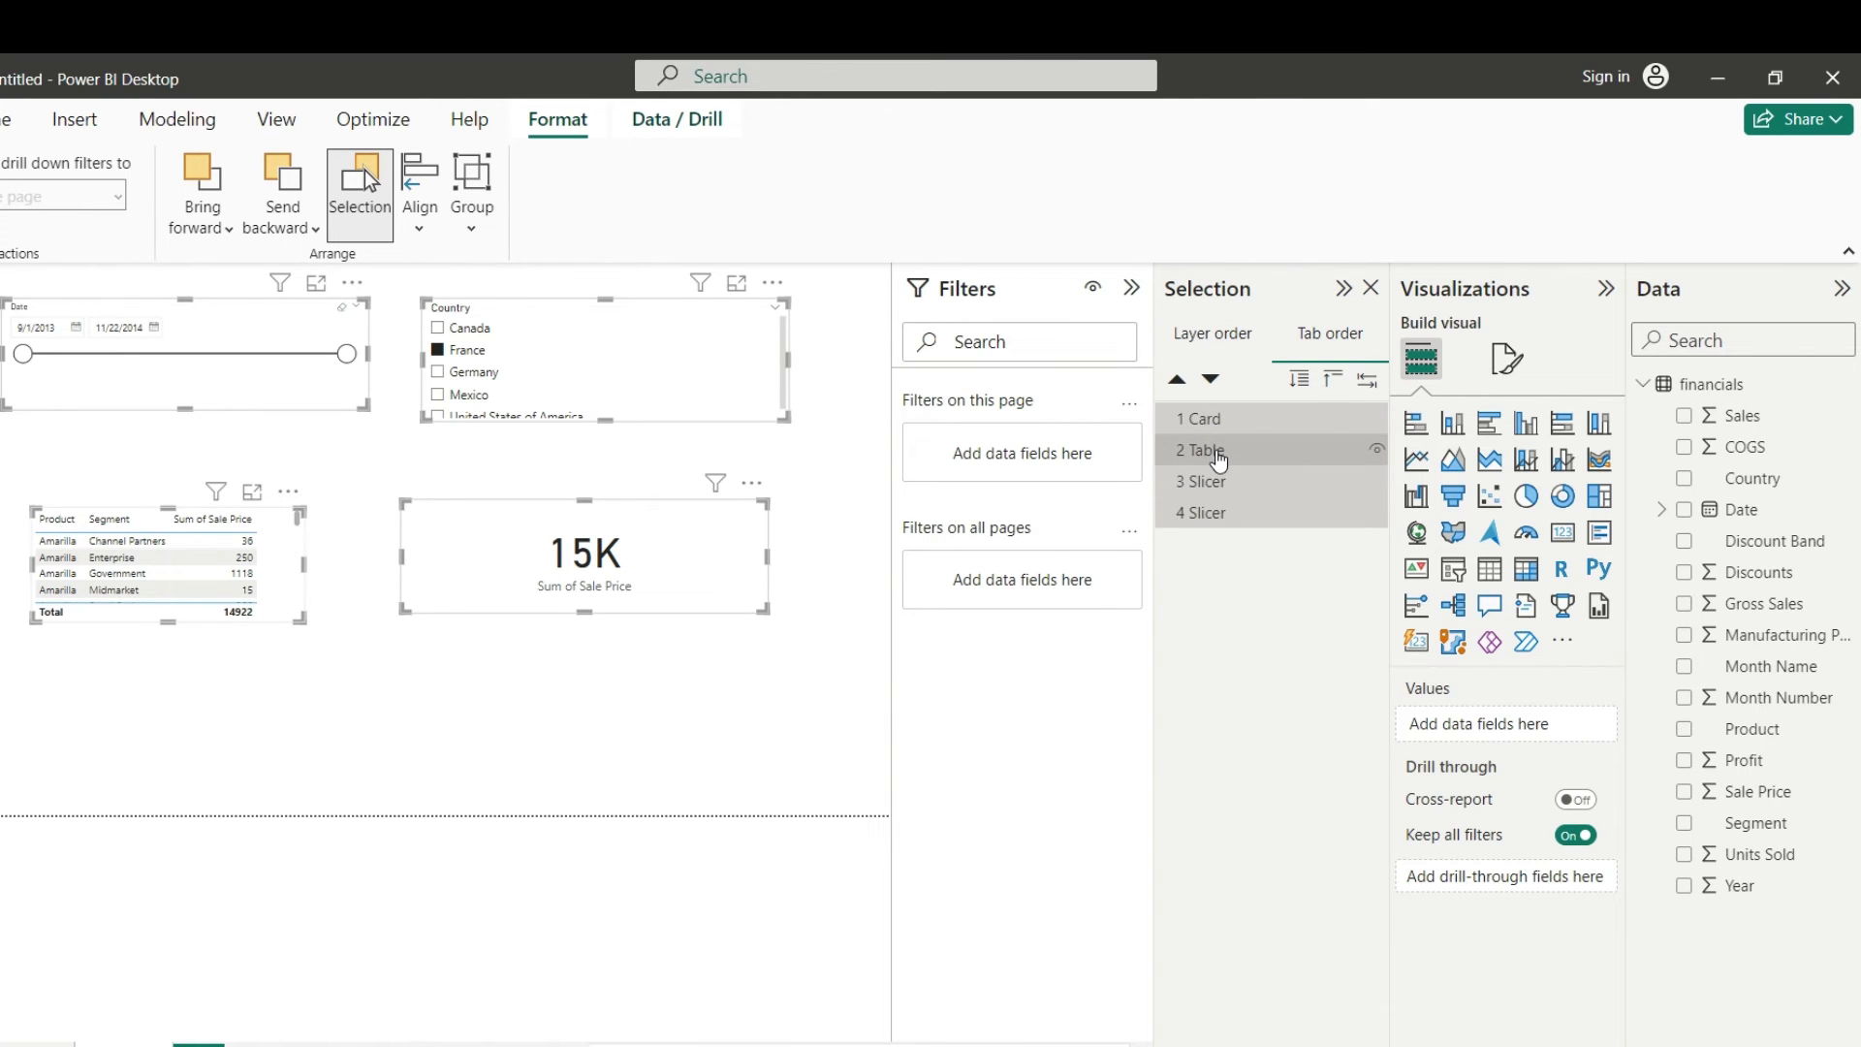
{"action": "key", "text": "Escape"}
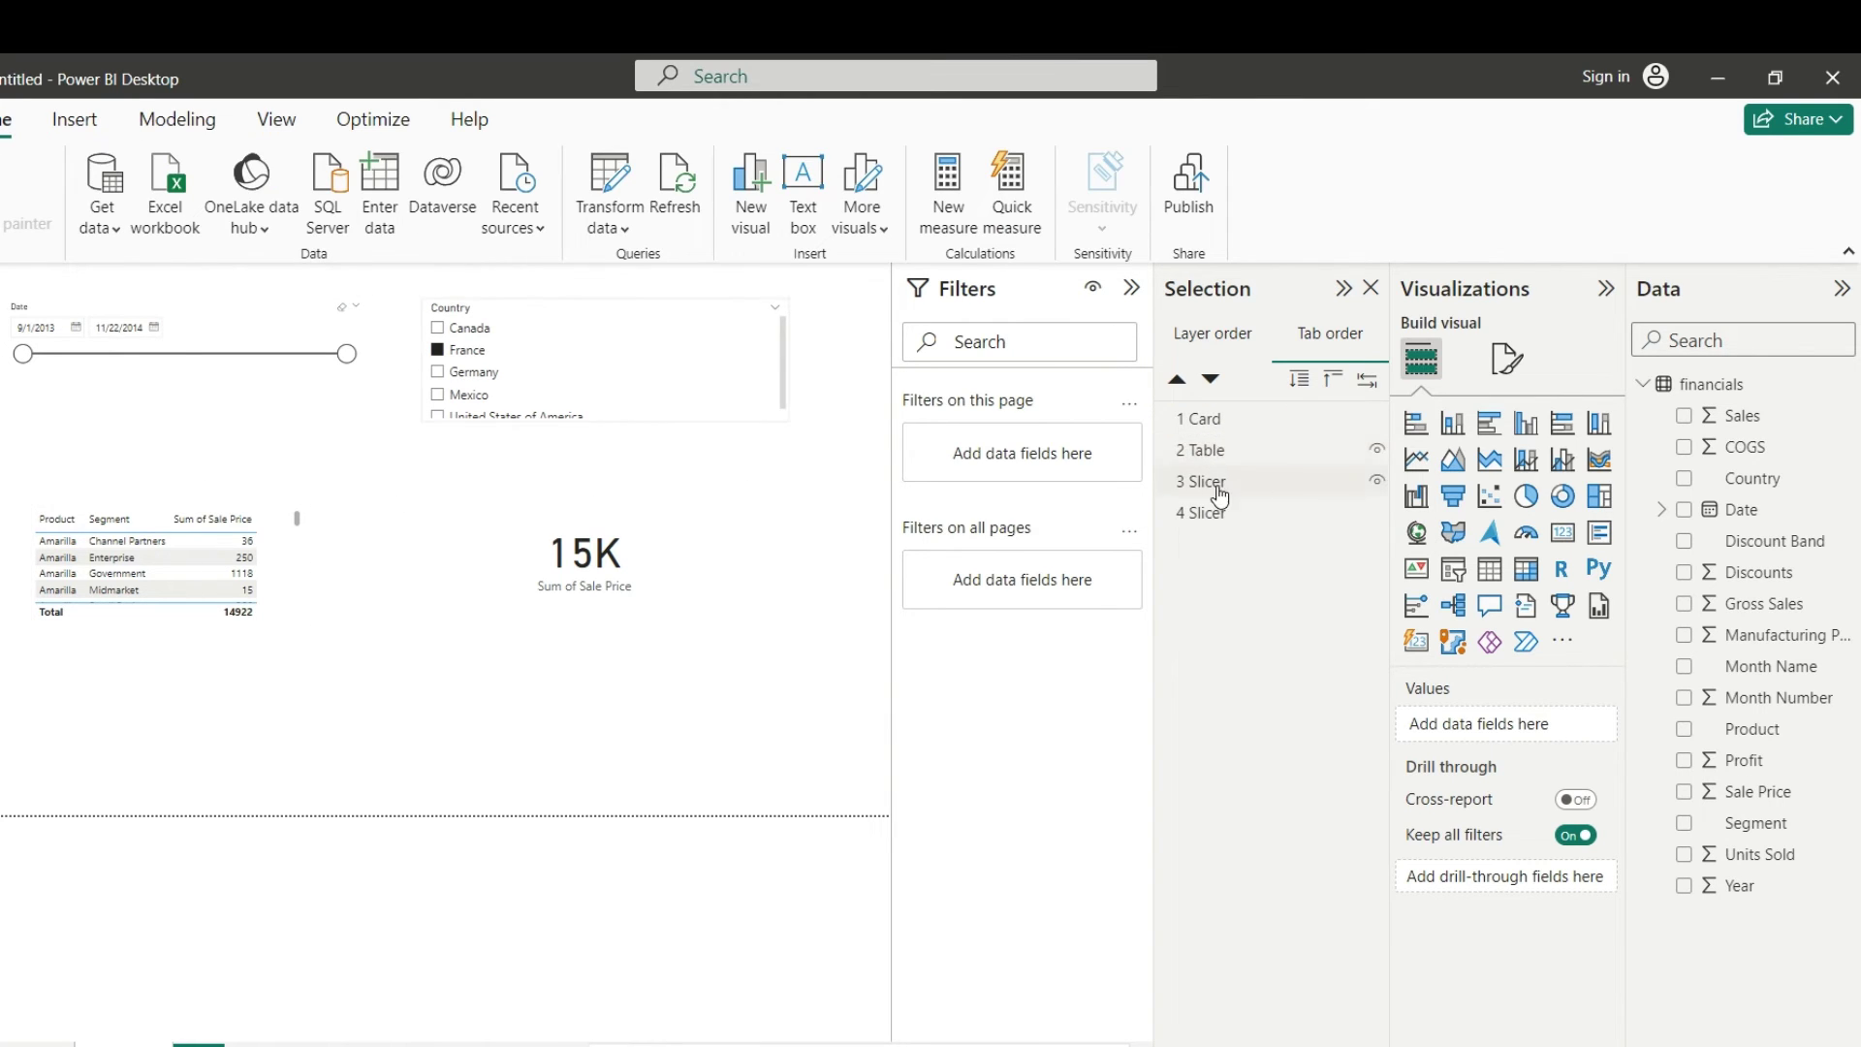
{"action": "left_click", "coordinate": [1216, 493]}
{"action": "left_click_drag", "start_coordinate": [1216, 494], "coordinate": [1215, 449]}
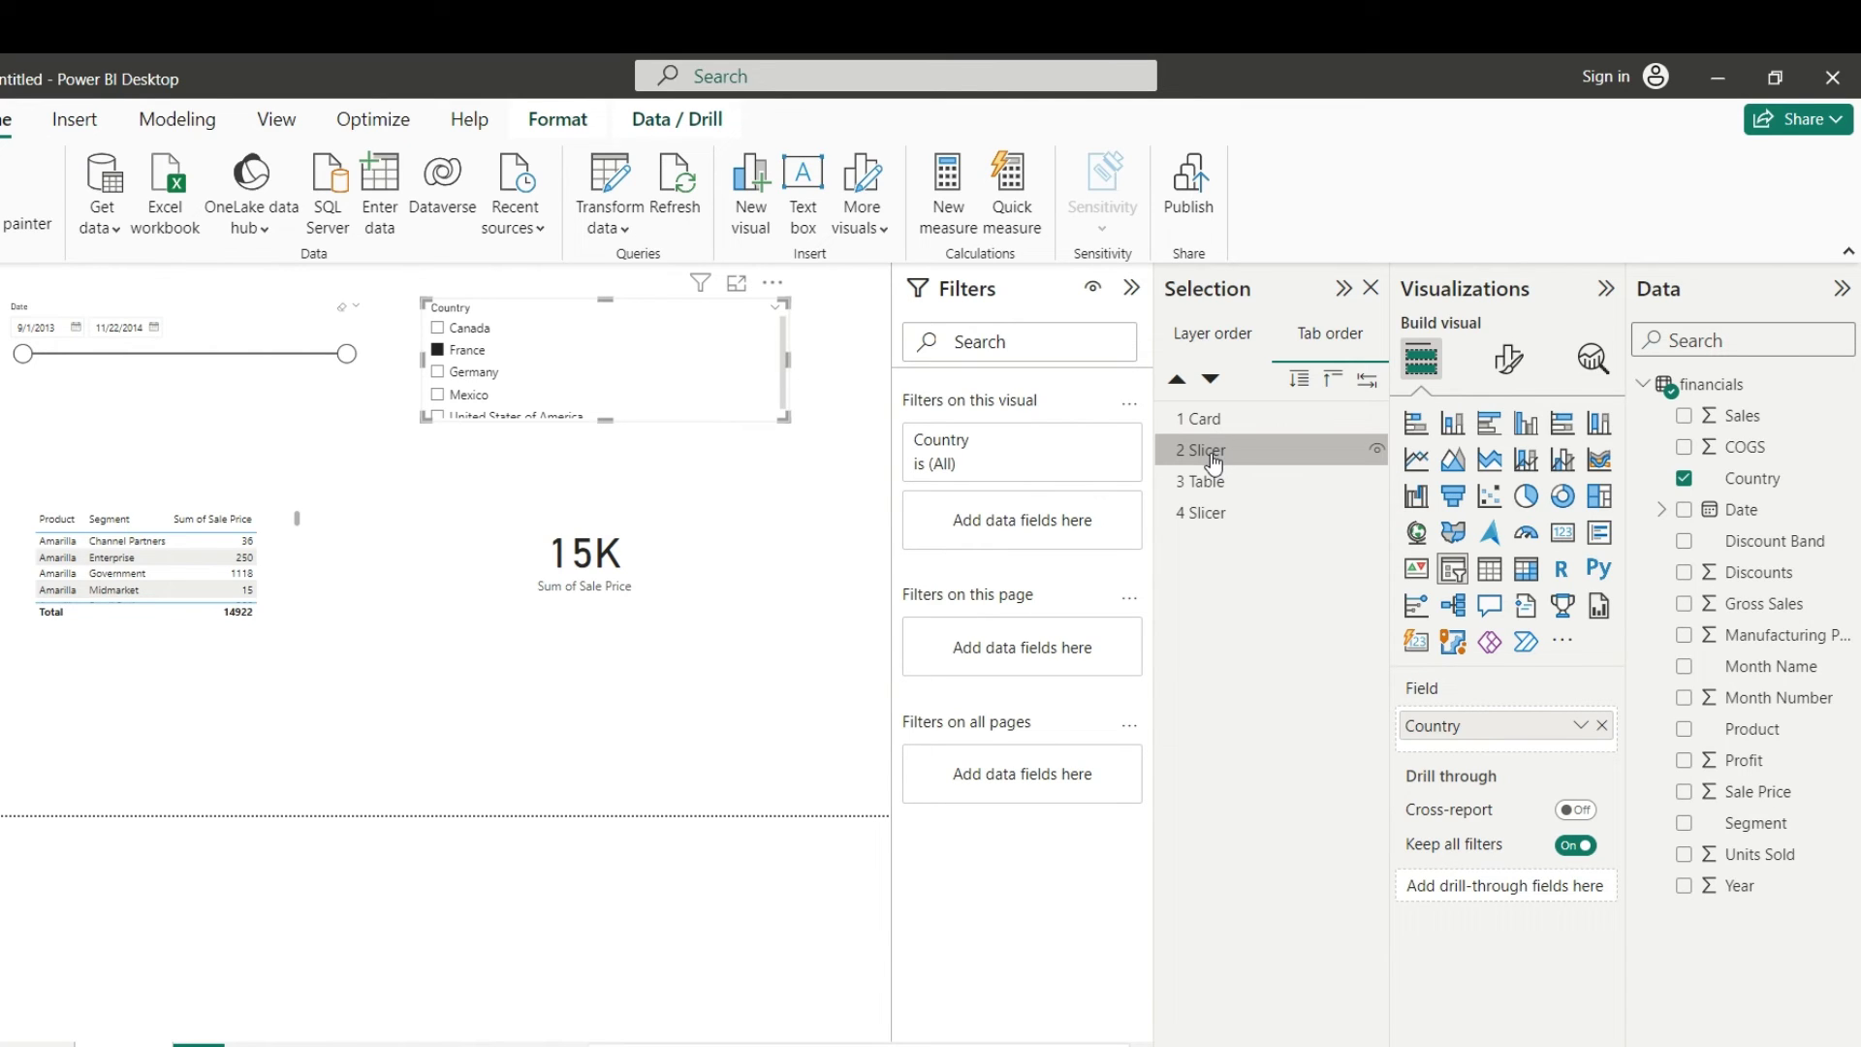
Step: Switch the Country slicer selection from France to Canada
{"action": "key", "text": "Up"}
{"action": "key", "text": "space"}
{"action": "right_click", "coordinate": [665, 344]}
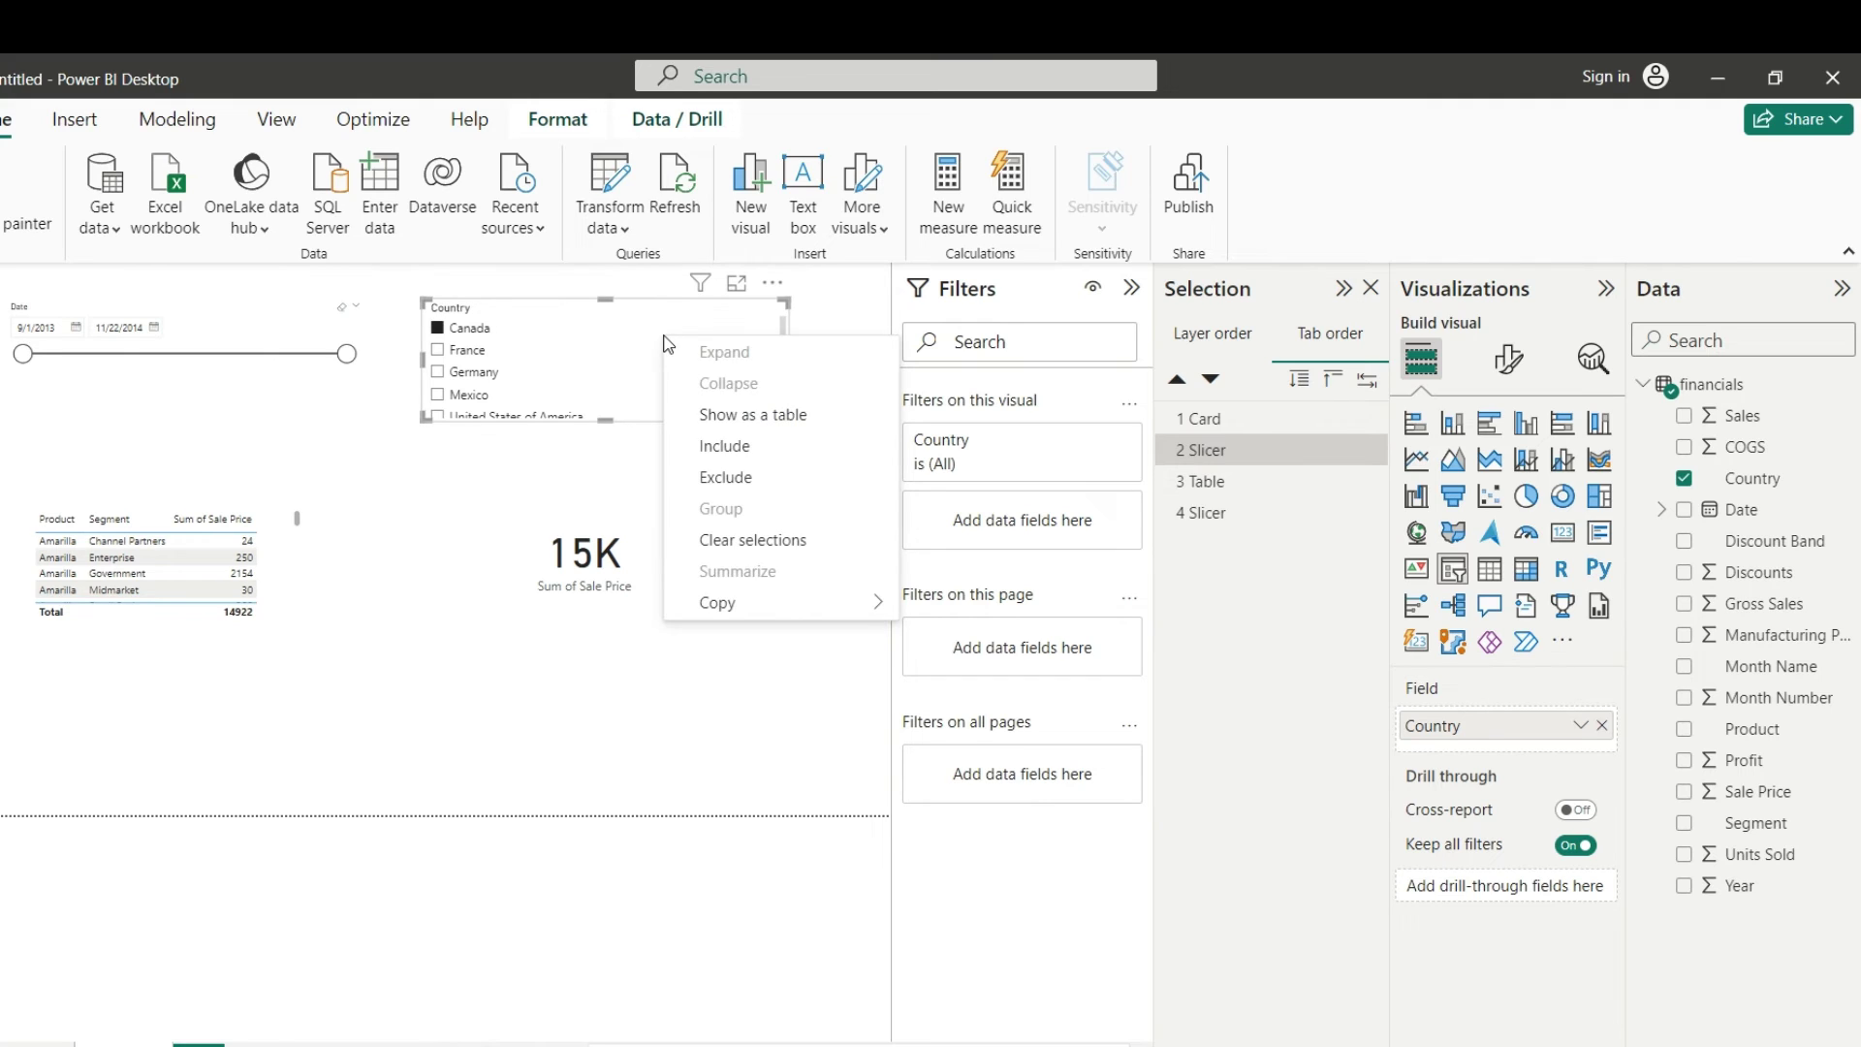
{"action": "left_click", "coordinate": [1208, 452]}
Step: Rename the Country slicer's tab-order entry to 'Country' and the card's entry to 'DAtete filter'
{"action": "left_click", "coordinate": [1210, 457]}
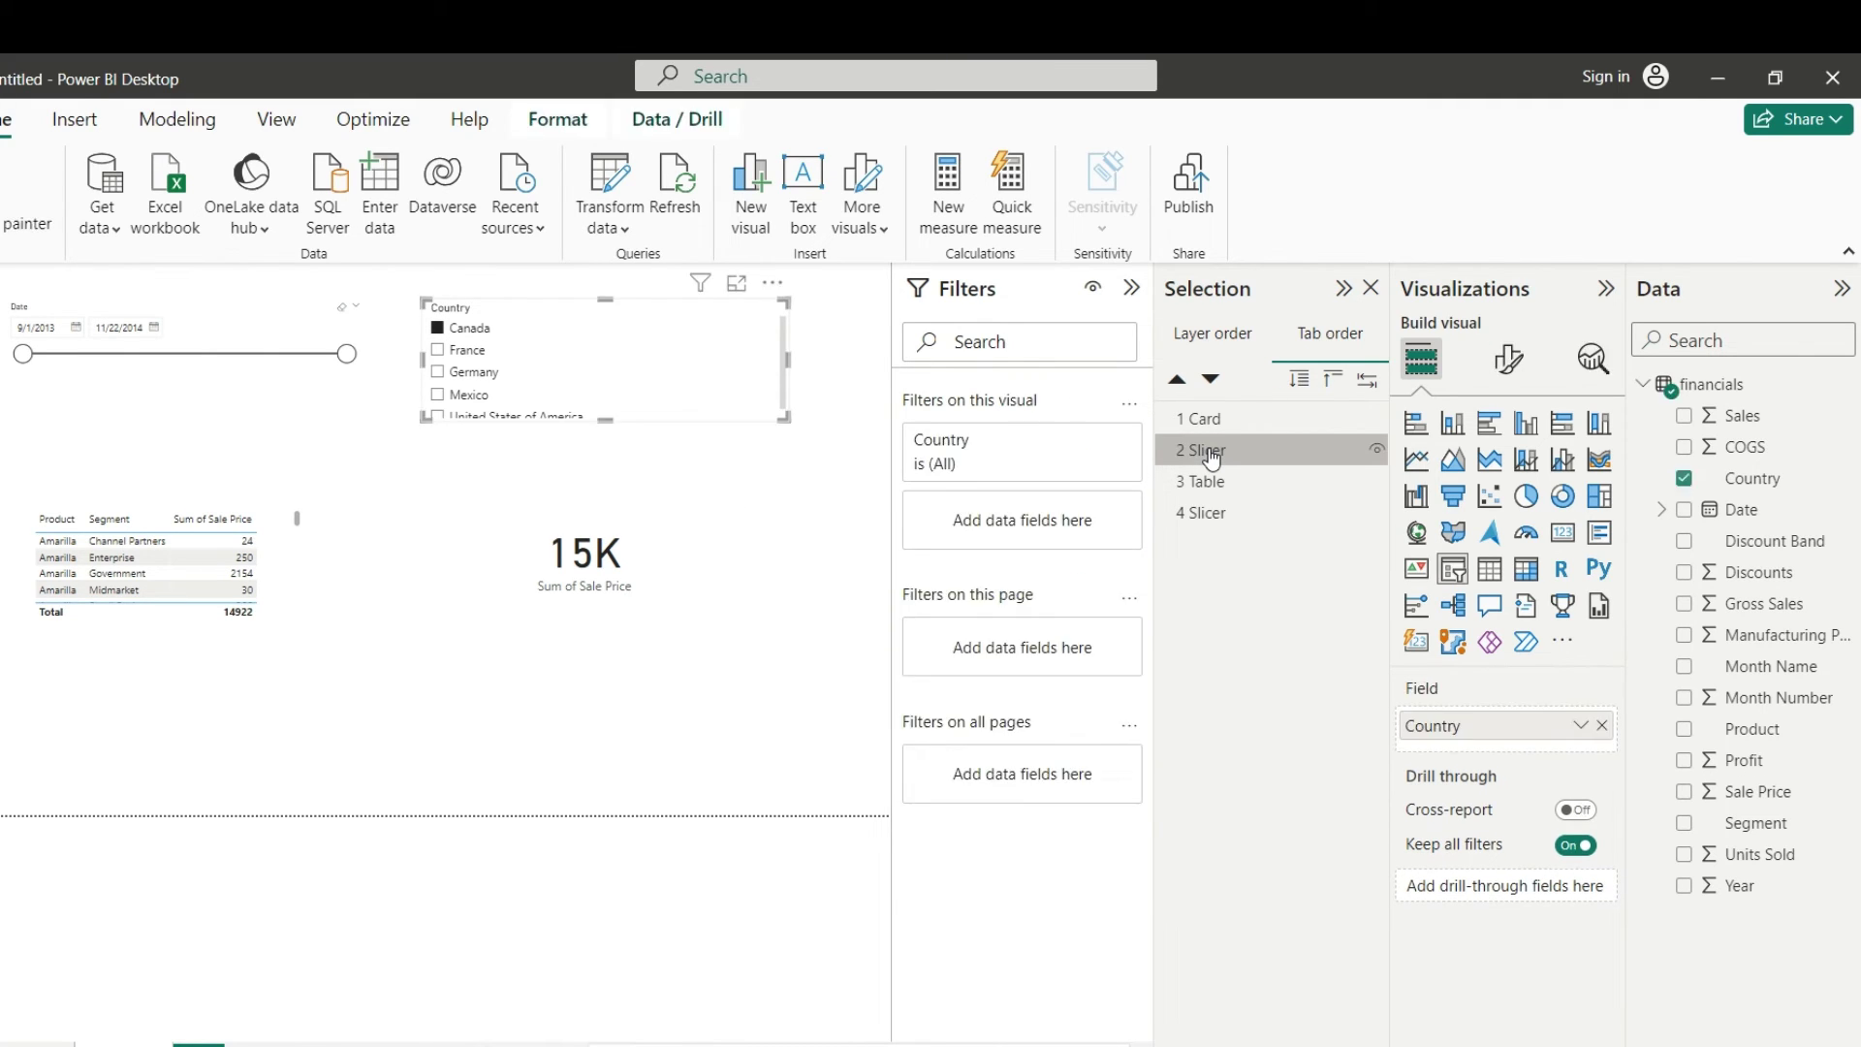
{"action": "double_click", "coordinate": [1211, 452]}
{"action": "type", "text": "Country"}
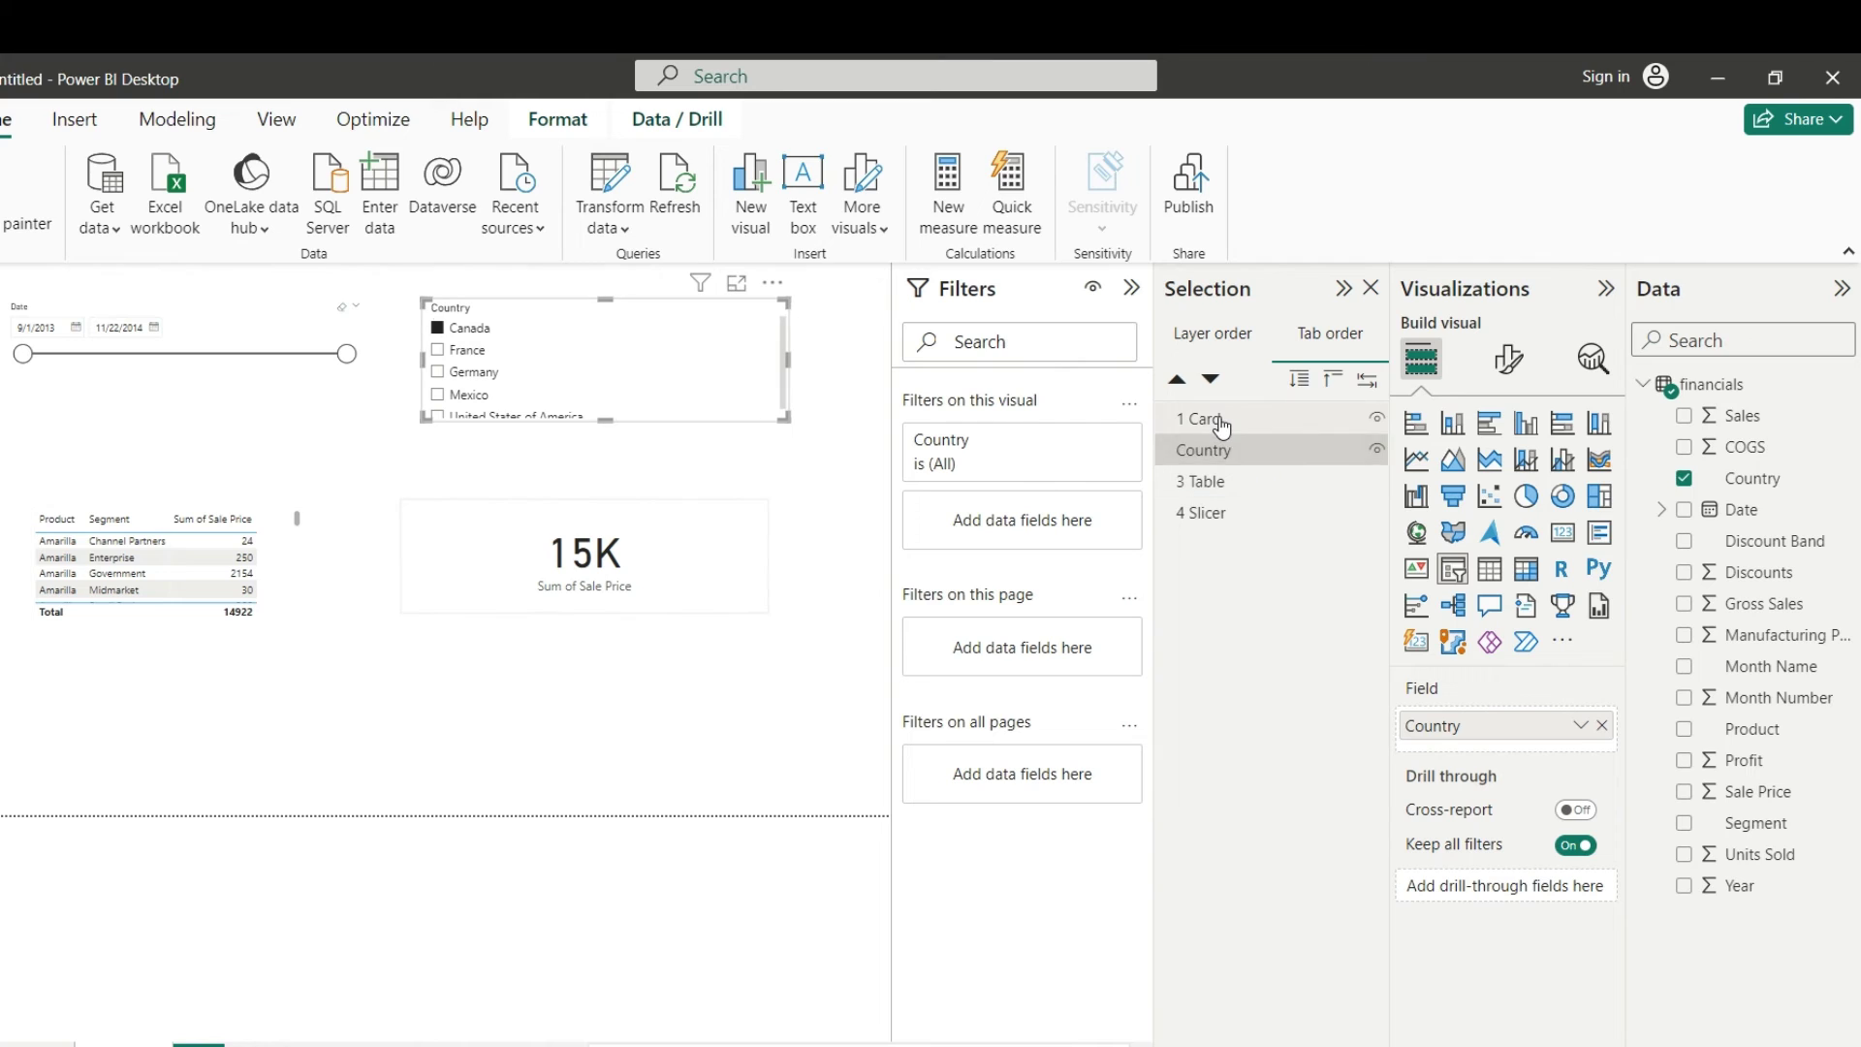
{"action": "key", "text": "Return"}
{"action": "left_click", "coordinate": [1221, 424]}
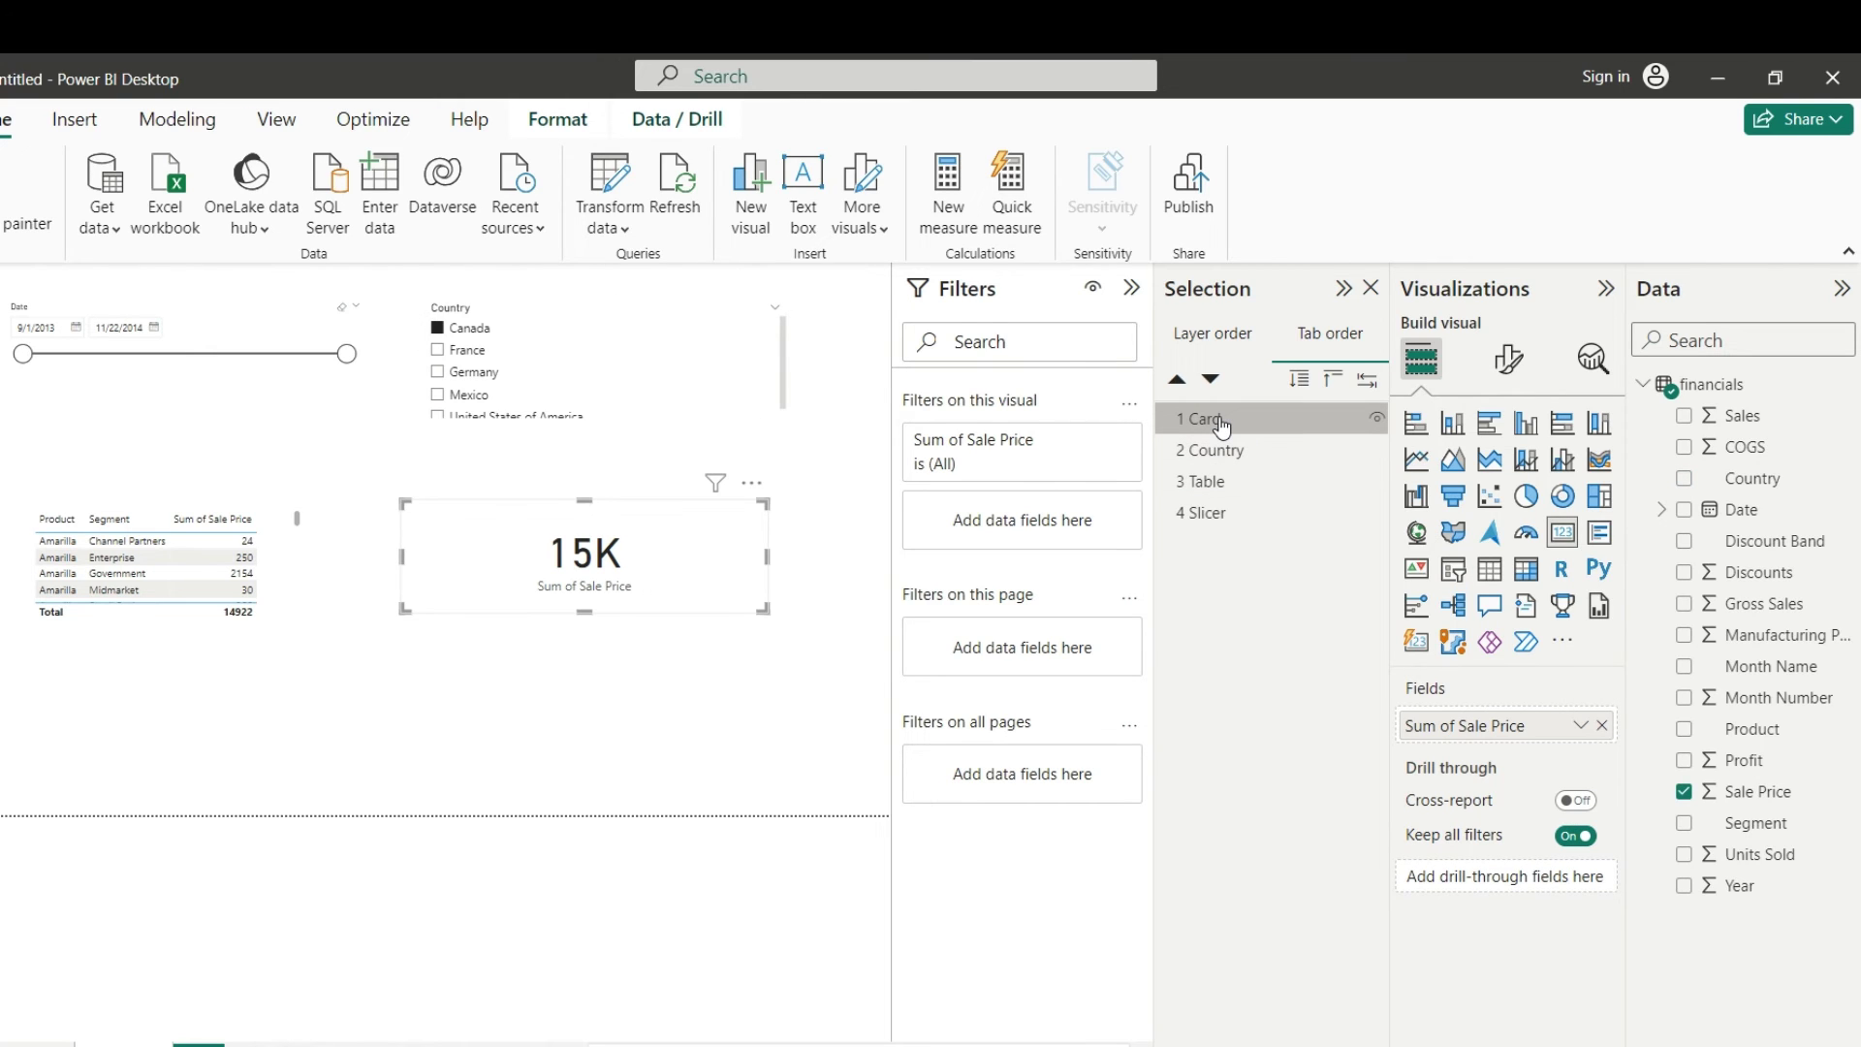
{"action": "double_click", "coordinate": [1220, 425]}
{"action": "type", "text": "DAte"}
{"action": "type", "text": "te filter"}
{"action": "key", "text": "Return"}
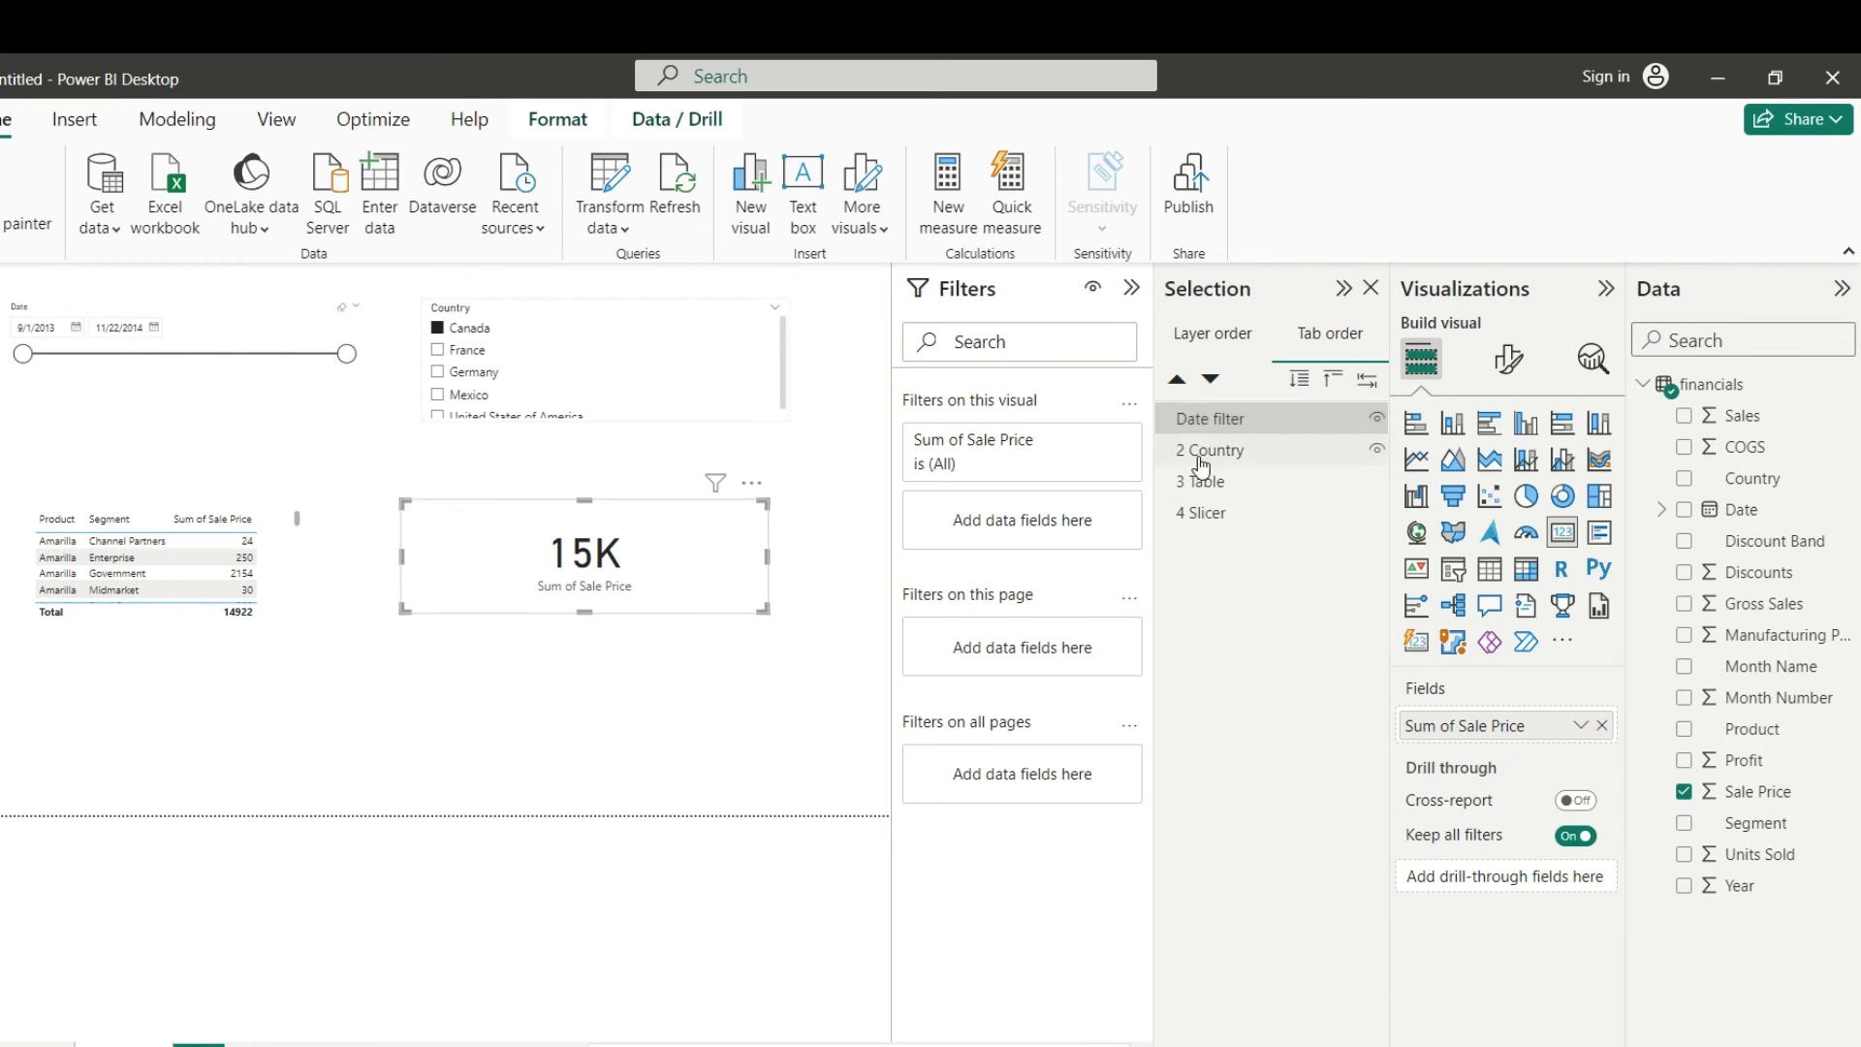
Step: Extend the Country slicer entry's name to 'Country filter'
{"action": "left_click", "coordinate": [1207, 462]}
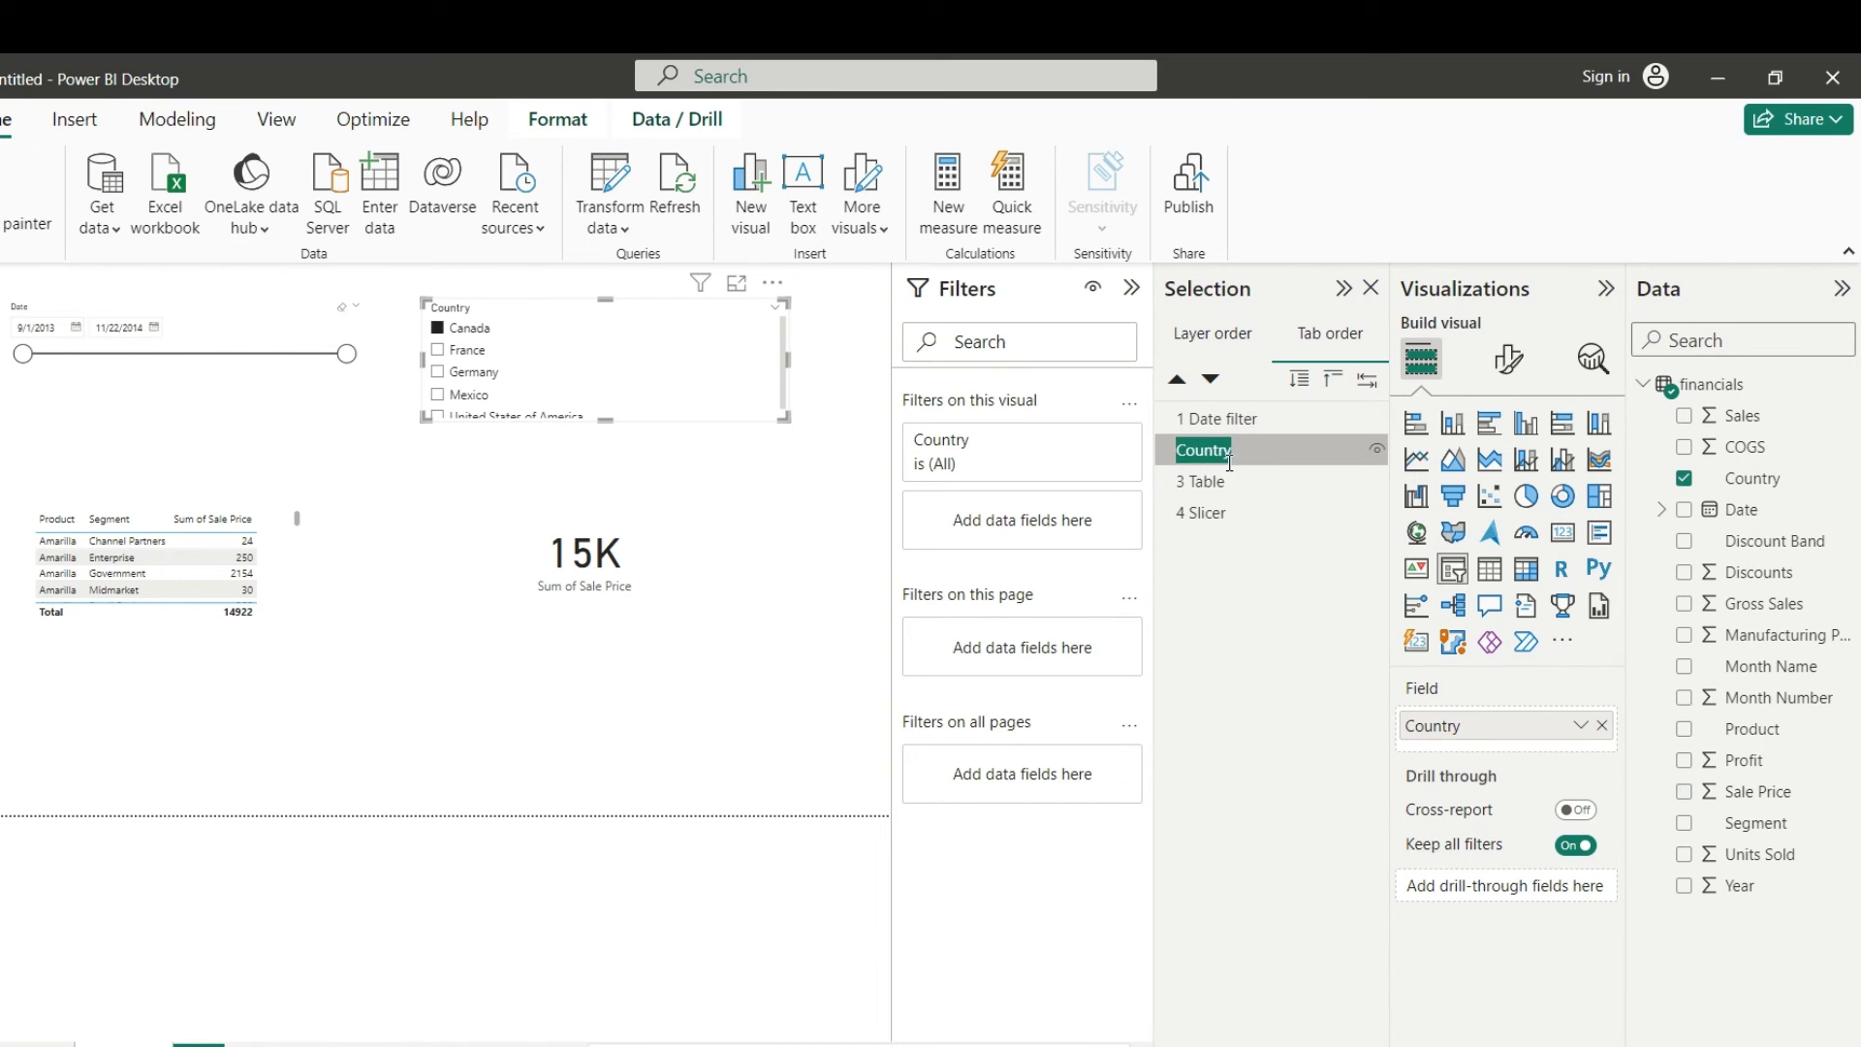
{"action": "left_click", "coordinate": [1243, 451], "text": "ctrl"}
{"action": "double_click", "coordinate": [1245, 451]}
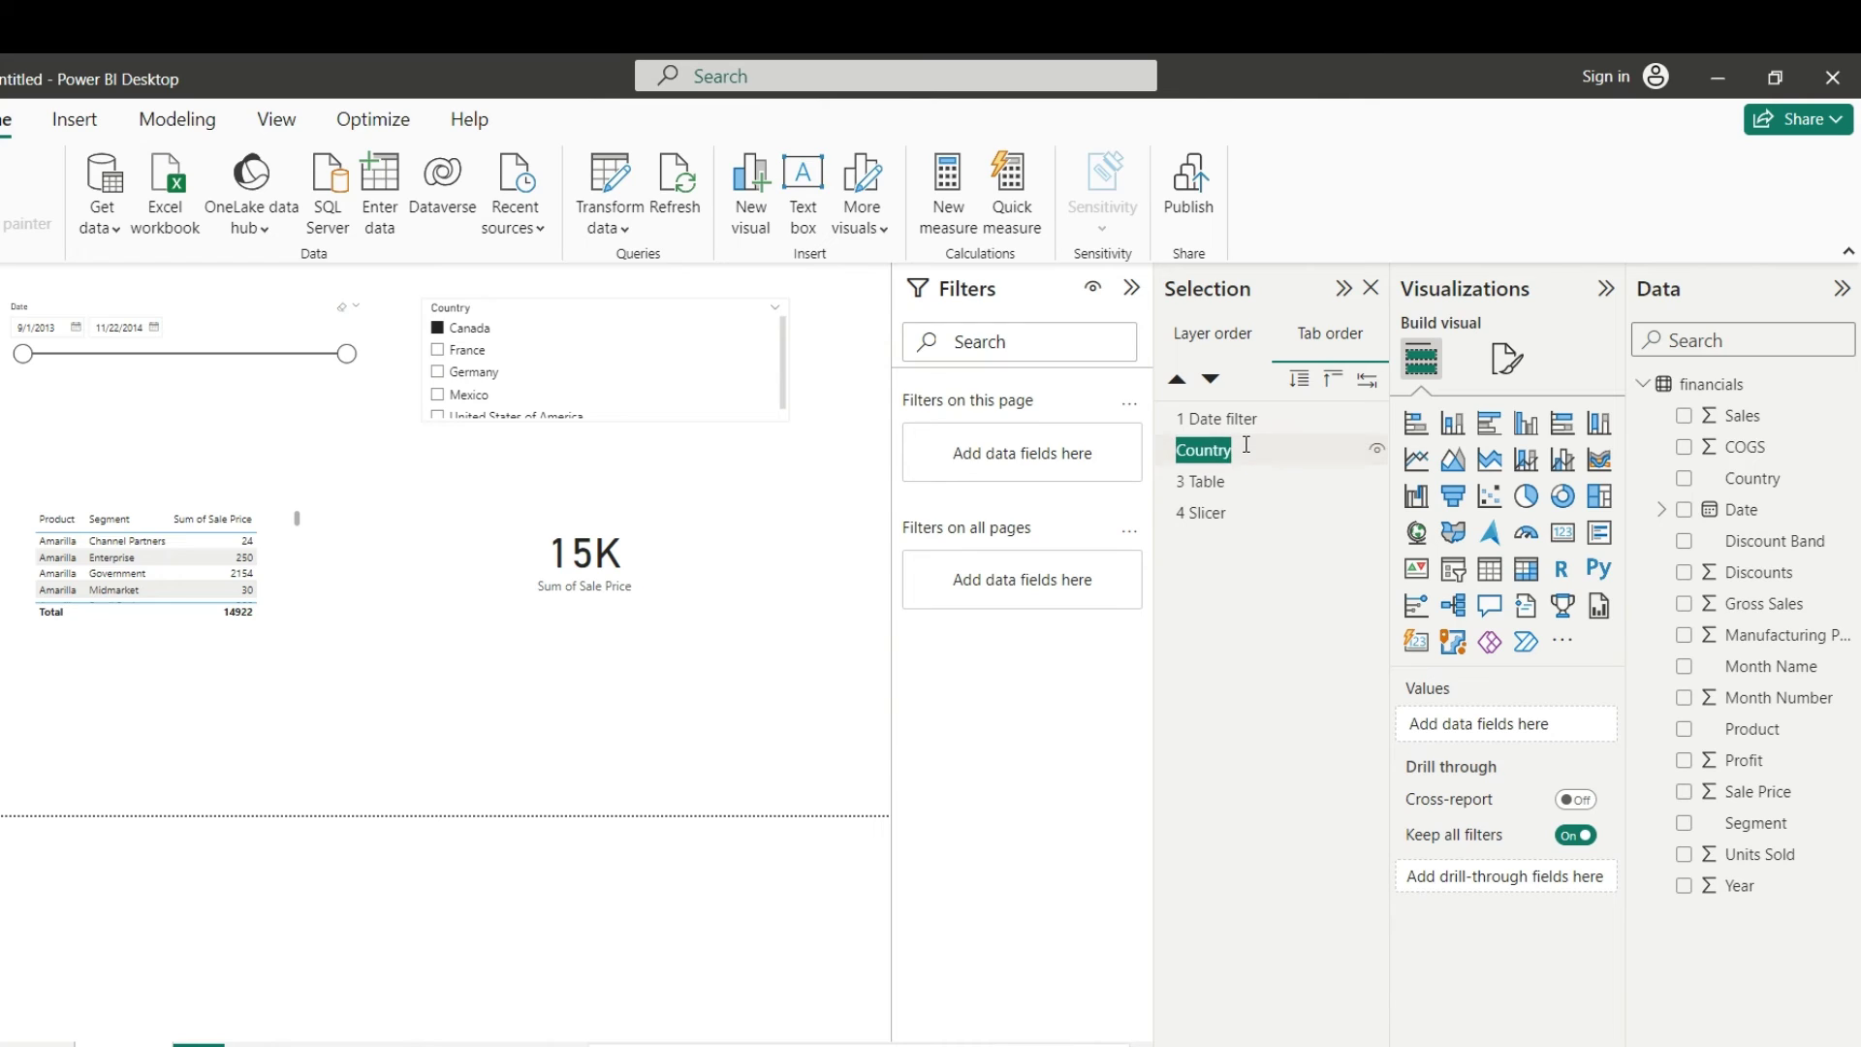
{"action": "left_click", "coordinate": [1247, 448]}
{"action": "type", "text": "filter"}
Step: Rename the table entry 'Sales Table' and the fourth entry 'Total value'
{"action": "left_click", "coordinate": [1220, 482]}
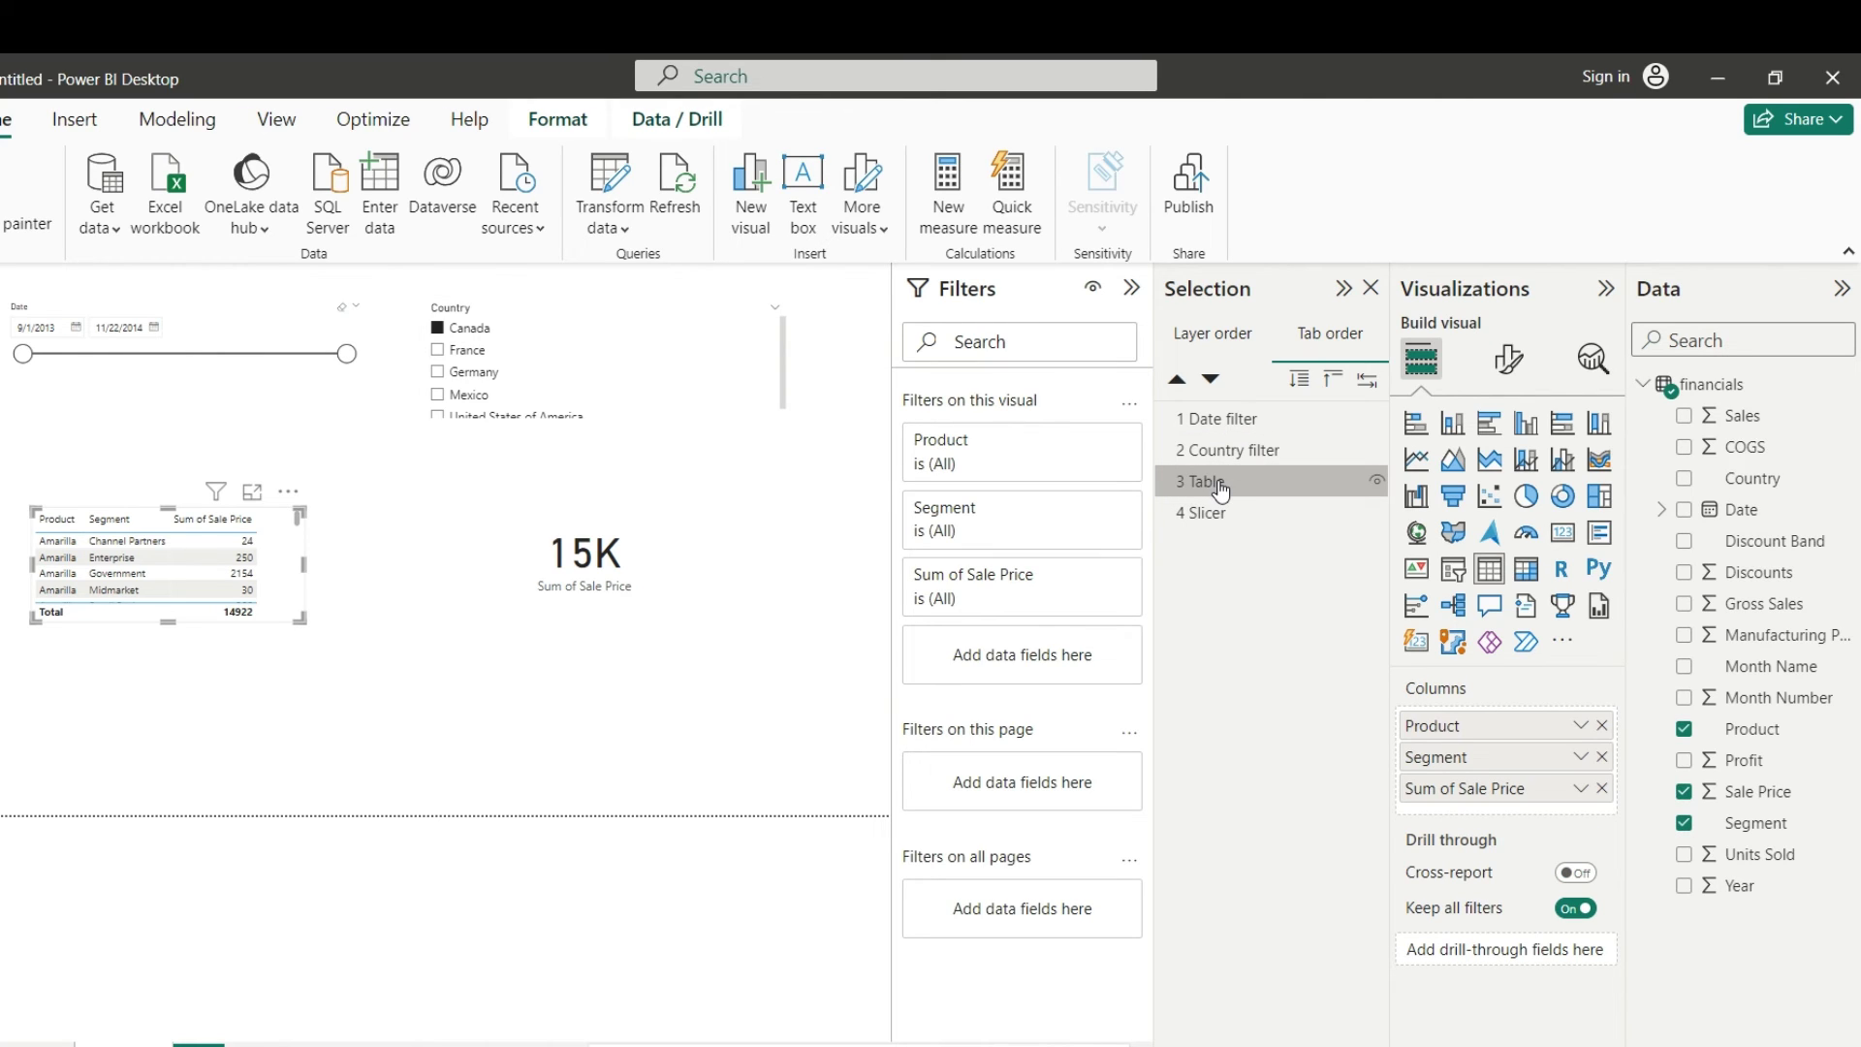
{"action": "double_click", "coordinate": [1218, 481]}
{"action": "type", "text": "Sales Table"}
{"action": "left_click", "coordinate": [1231, 512]}
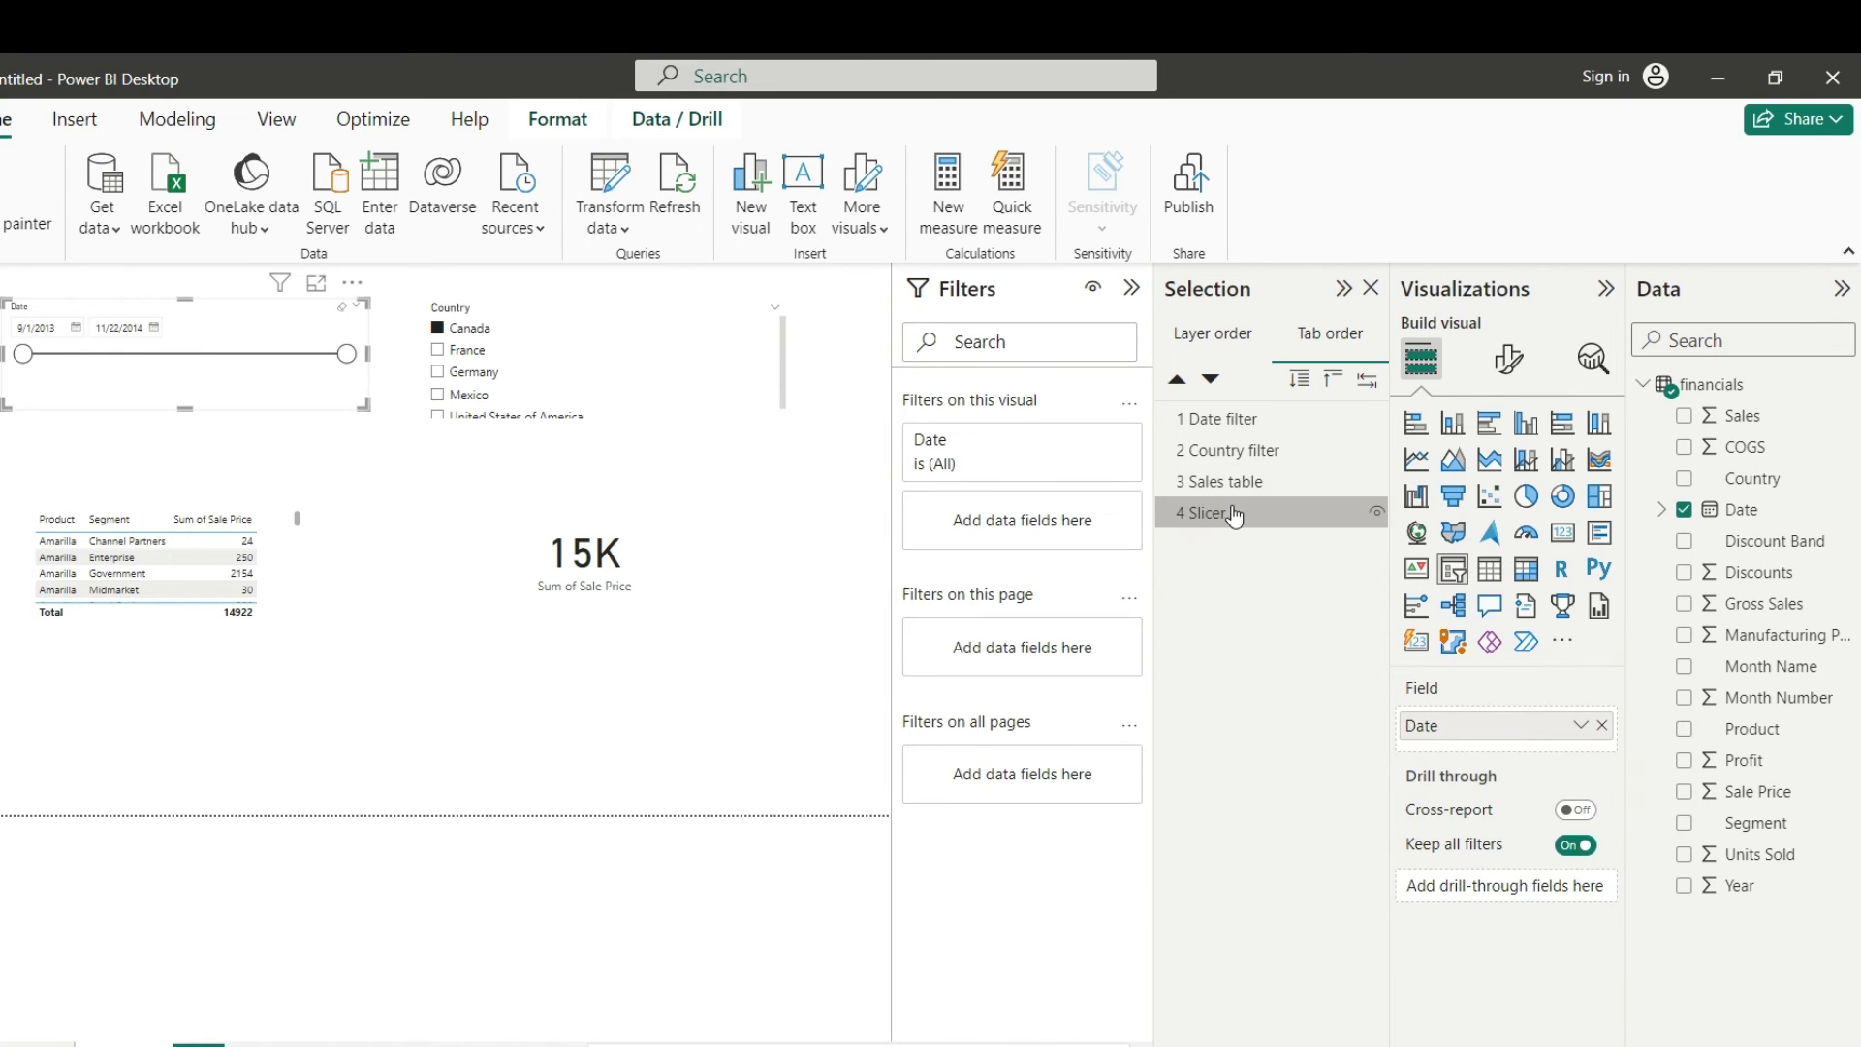
{"action": "double_click", "coordinate": [1234, 514]}
{"action": "type", "text": "Total value"}
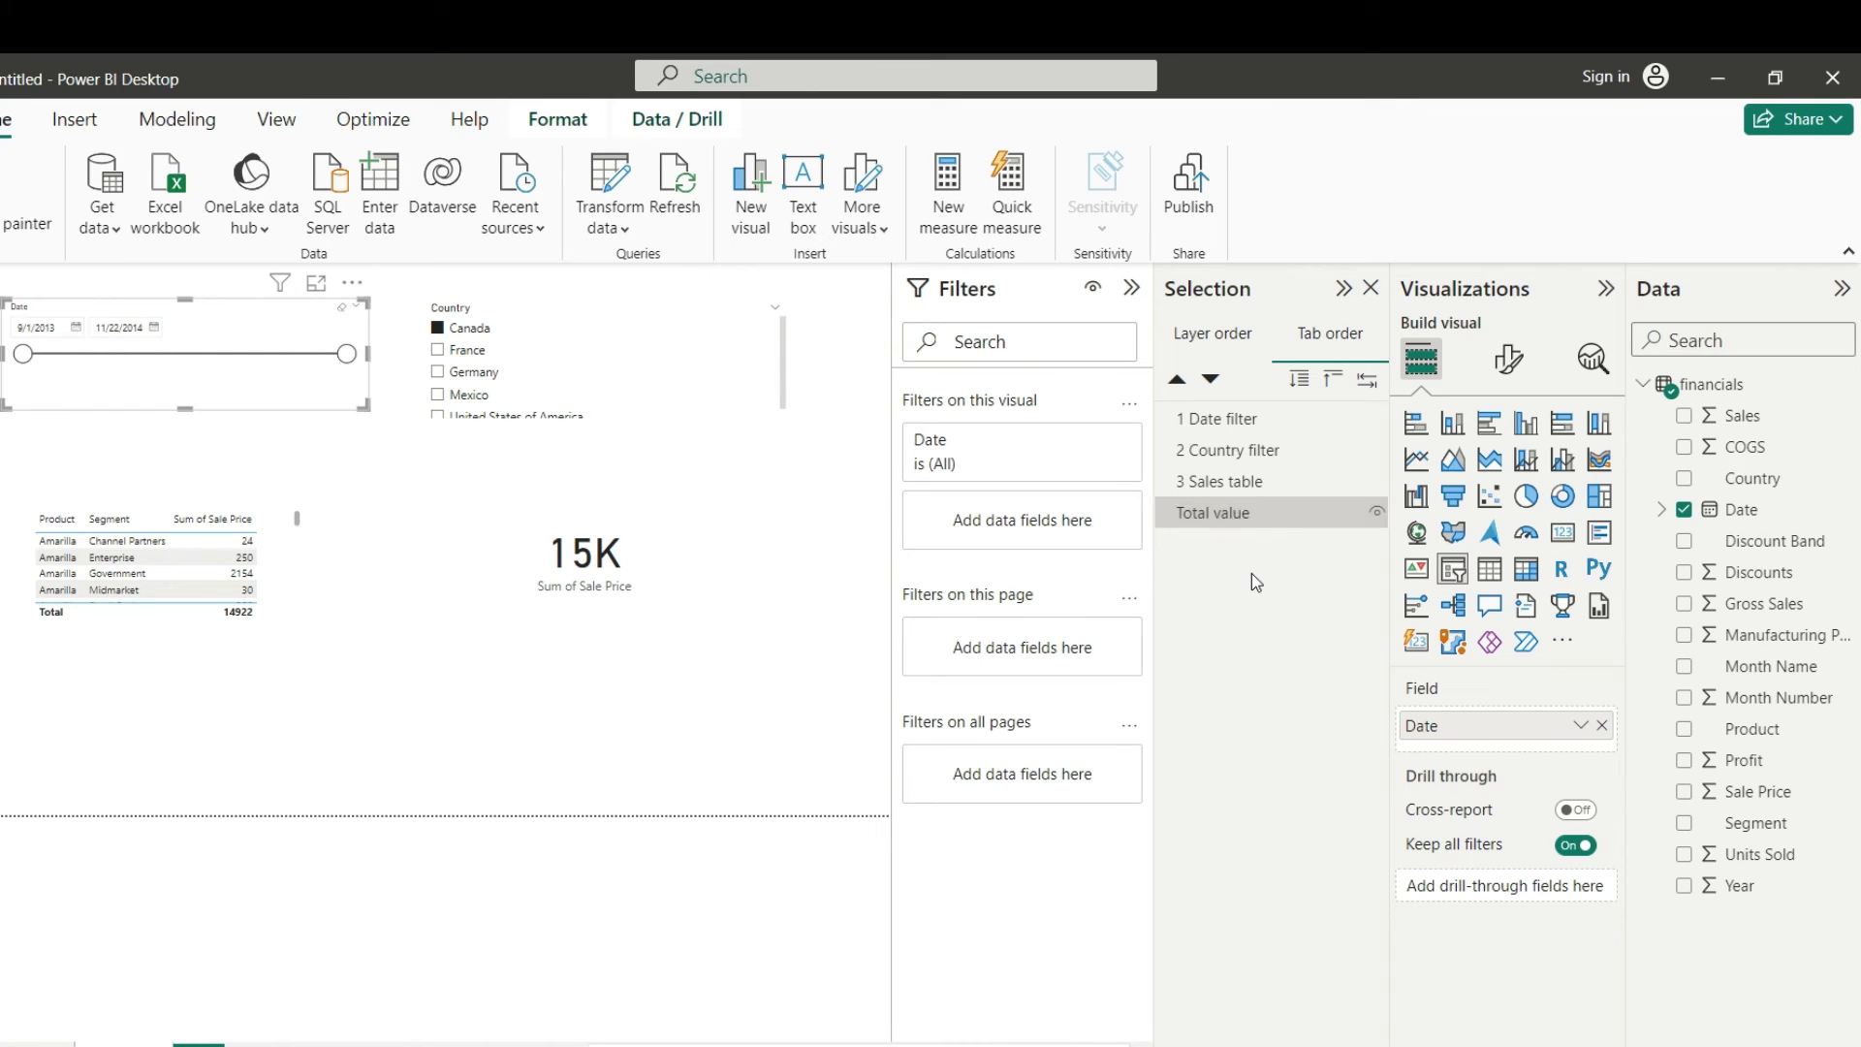
{"action": "left_click", "coordinate": [1252, 573]}
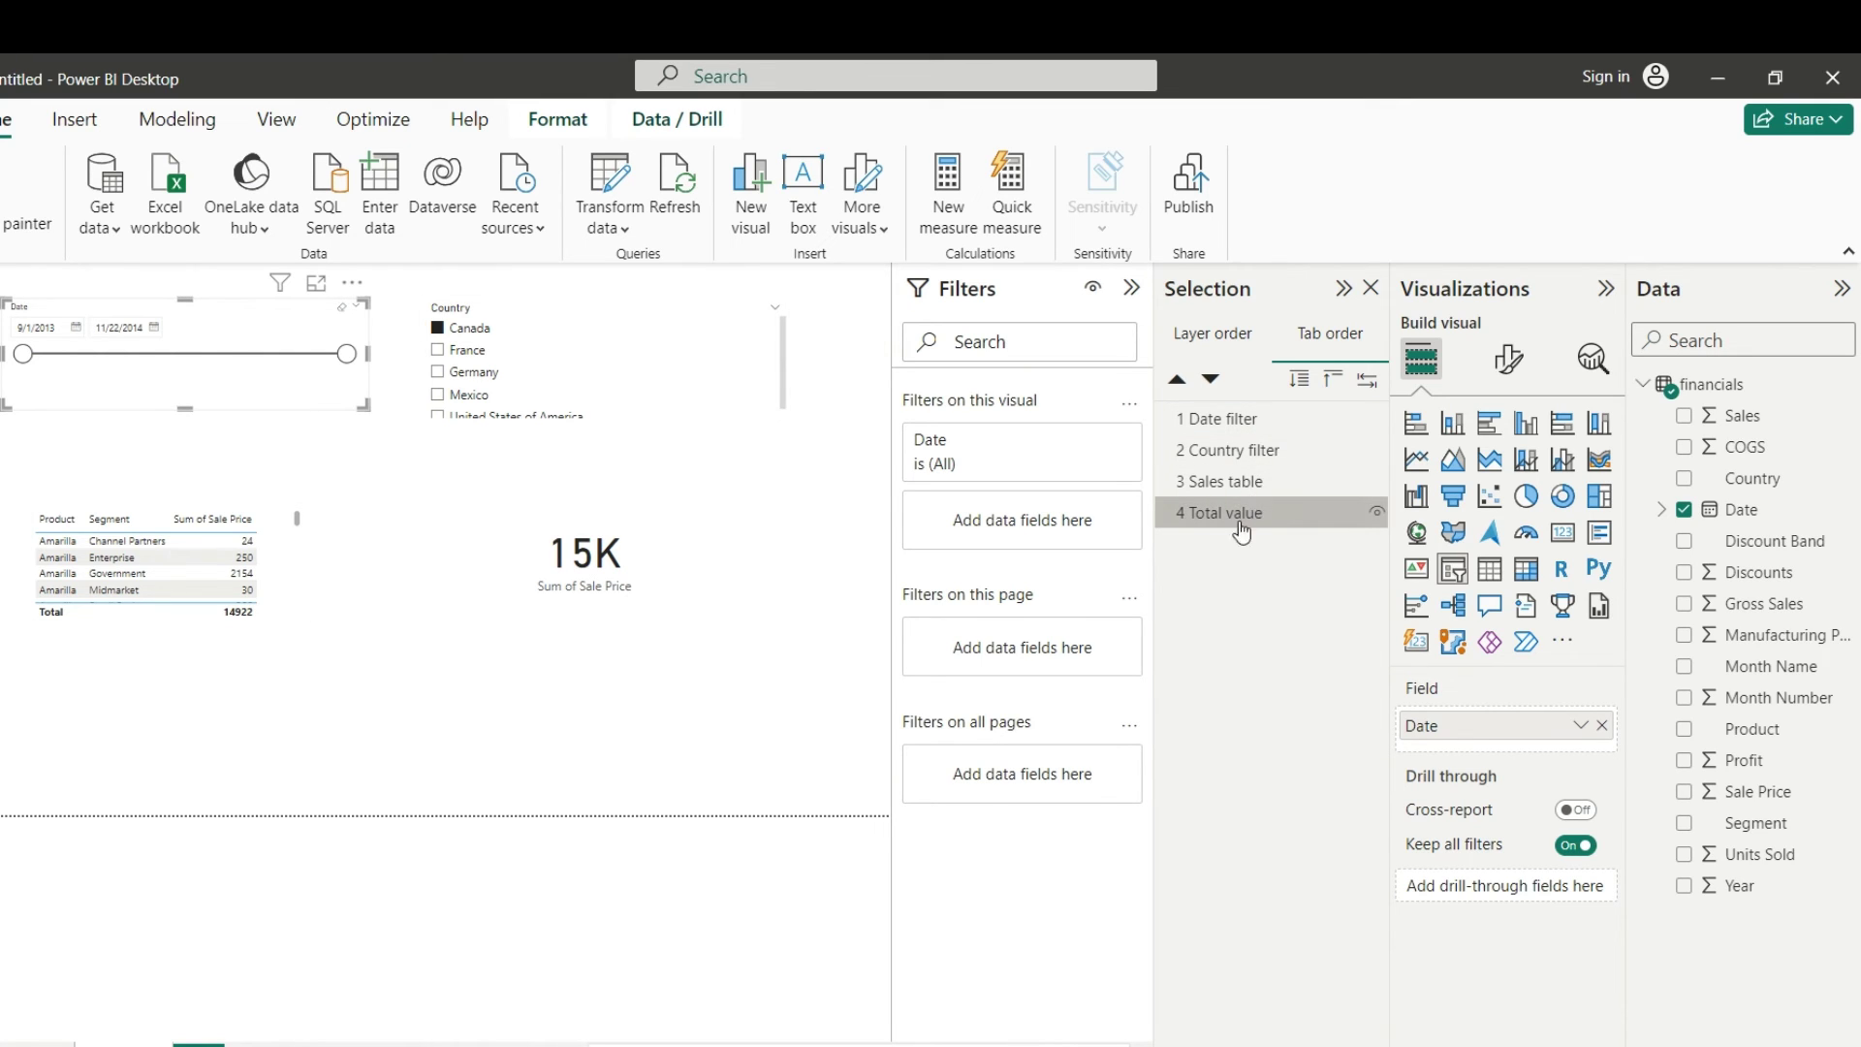
{"action": "left_click", "coordinate": [1256, 520]}
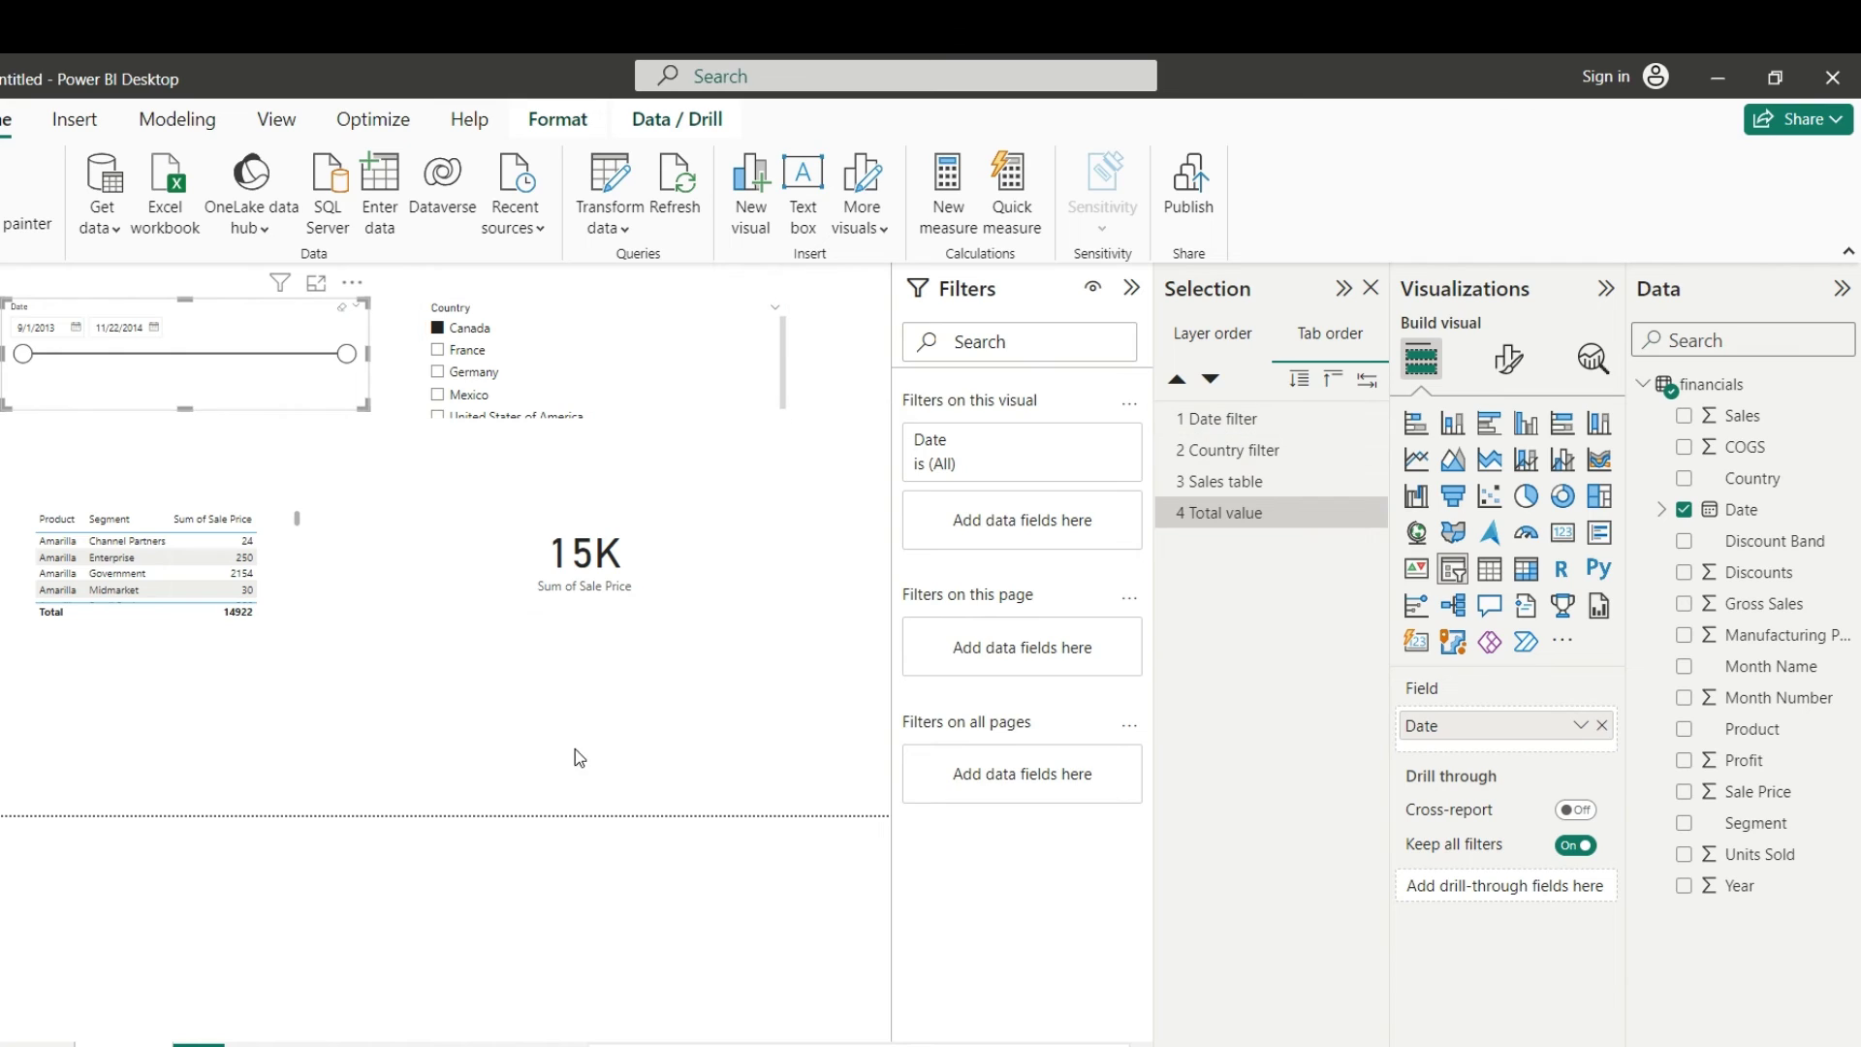
{"action": "left_click", "coordinate": [236, 351]}
{"action": "key", "text": "shift+Tab"}
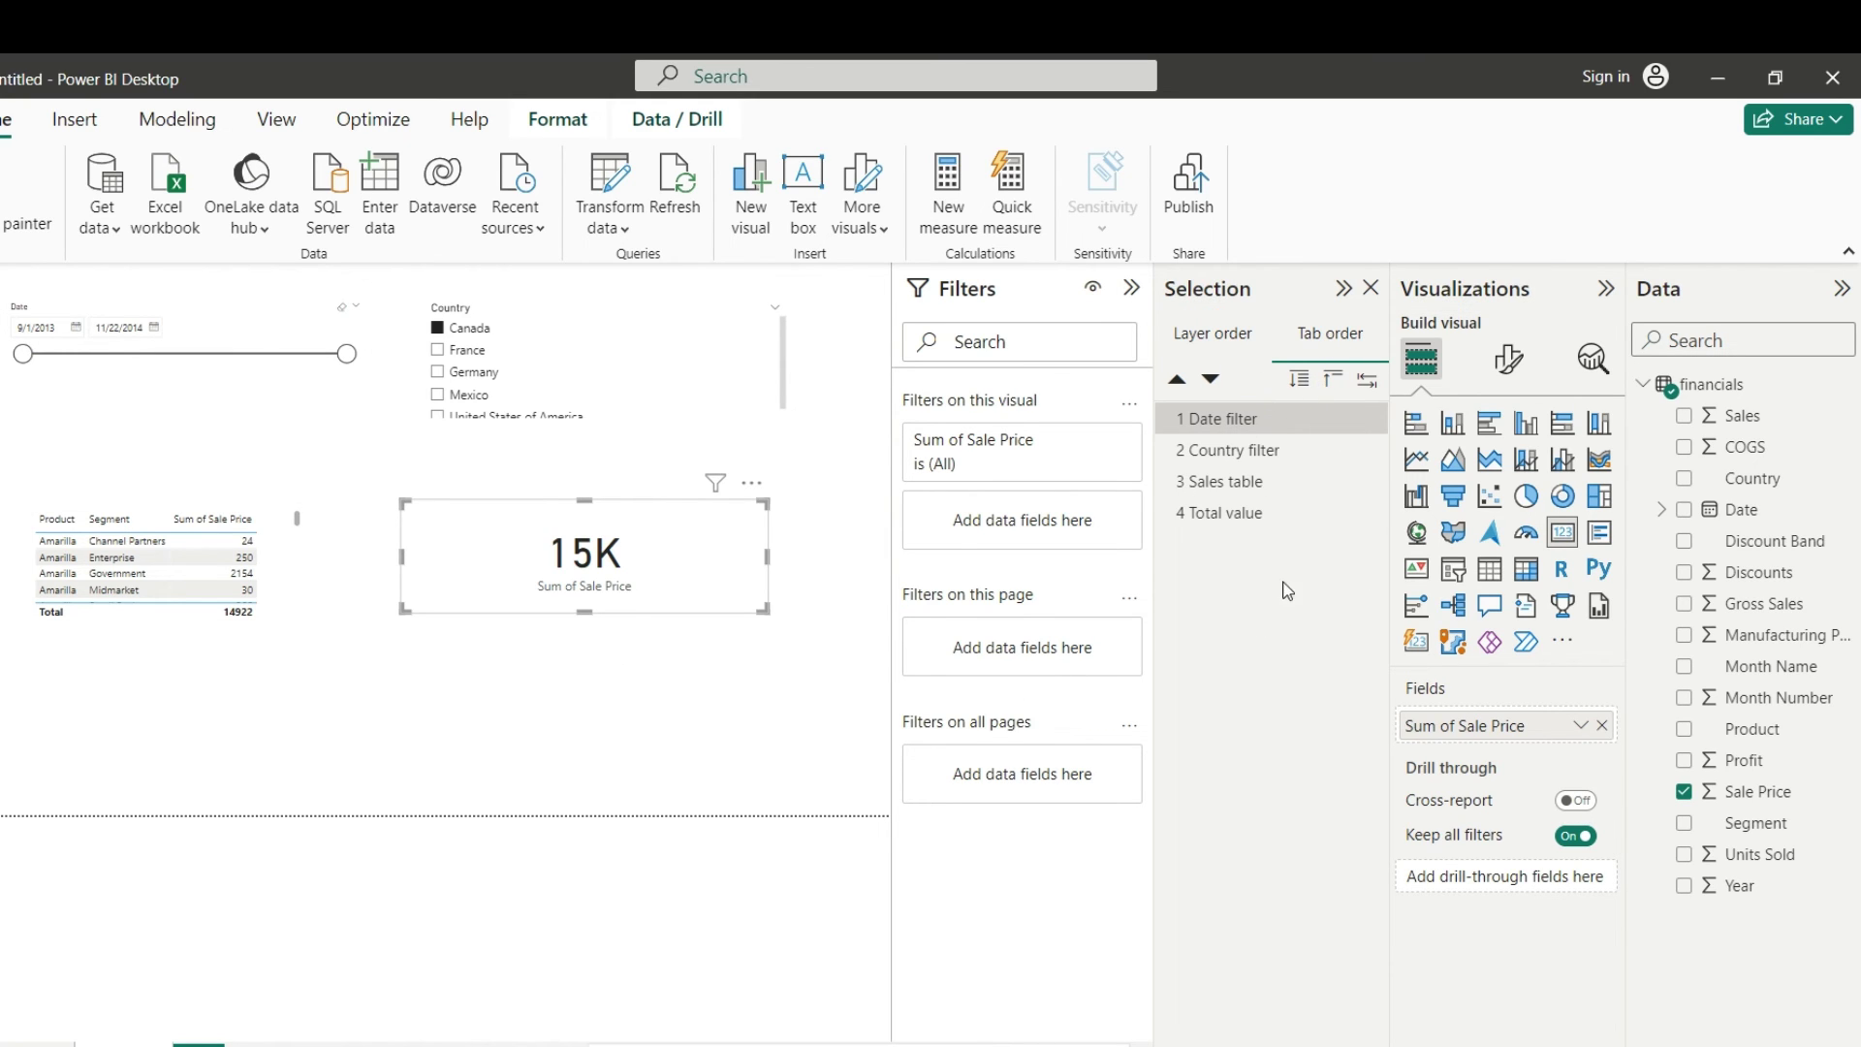
{"action": "left_click", "coordinate": [714, 653]}
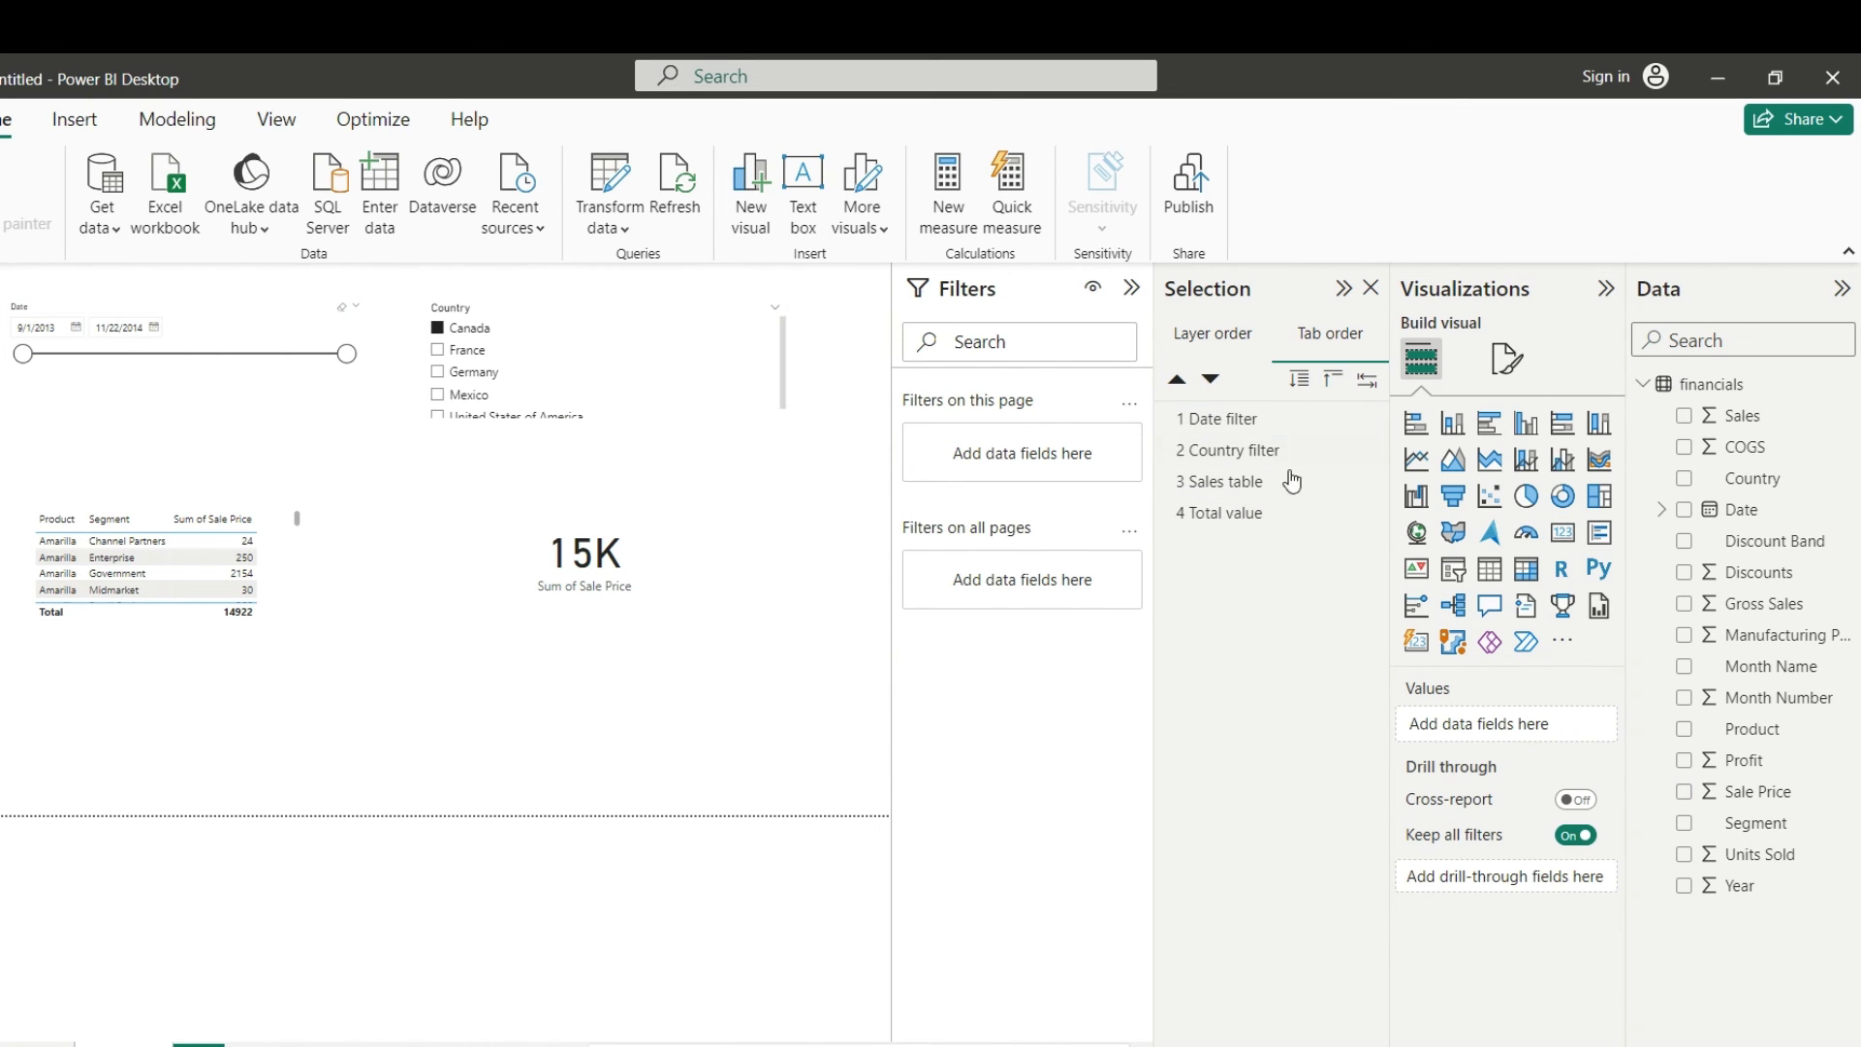
{"action": "left_click", "coordinate": [220, 354]}
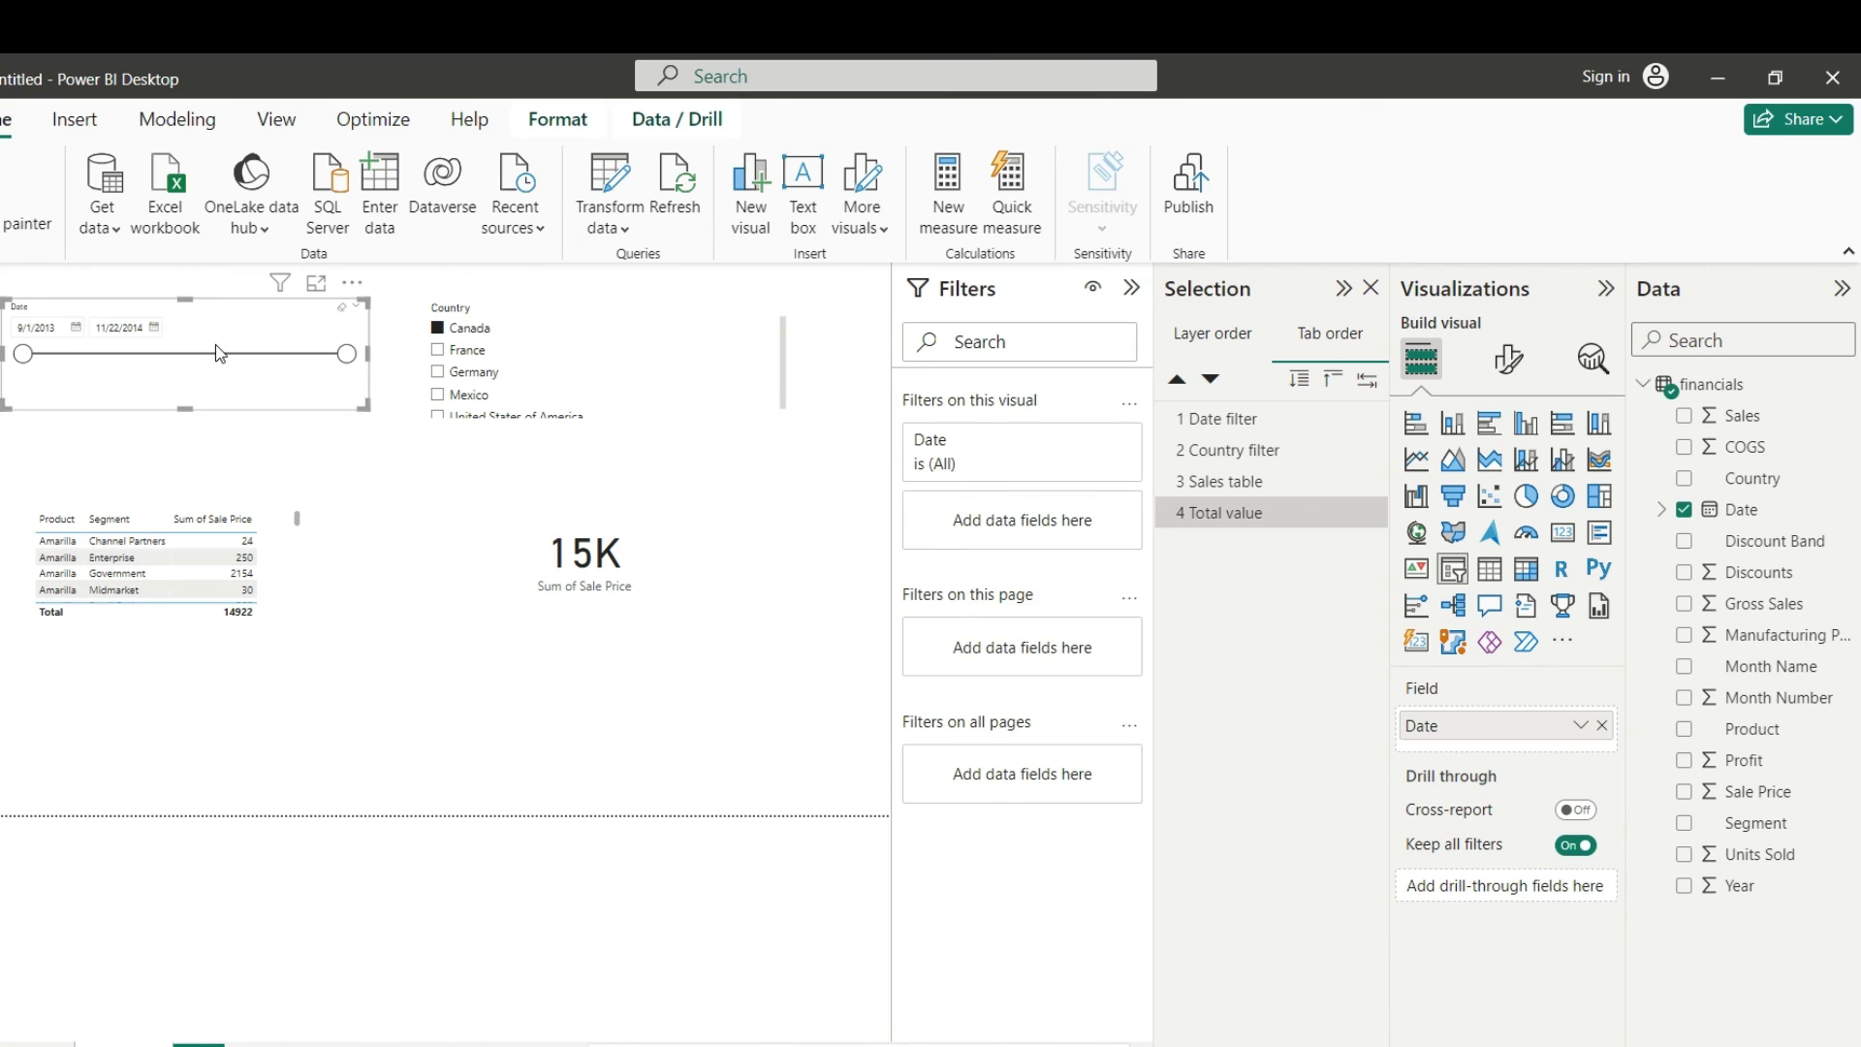
{"action": "key", "text": "shift+Tab"}
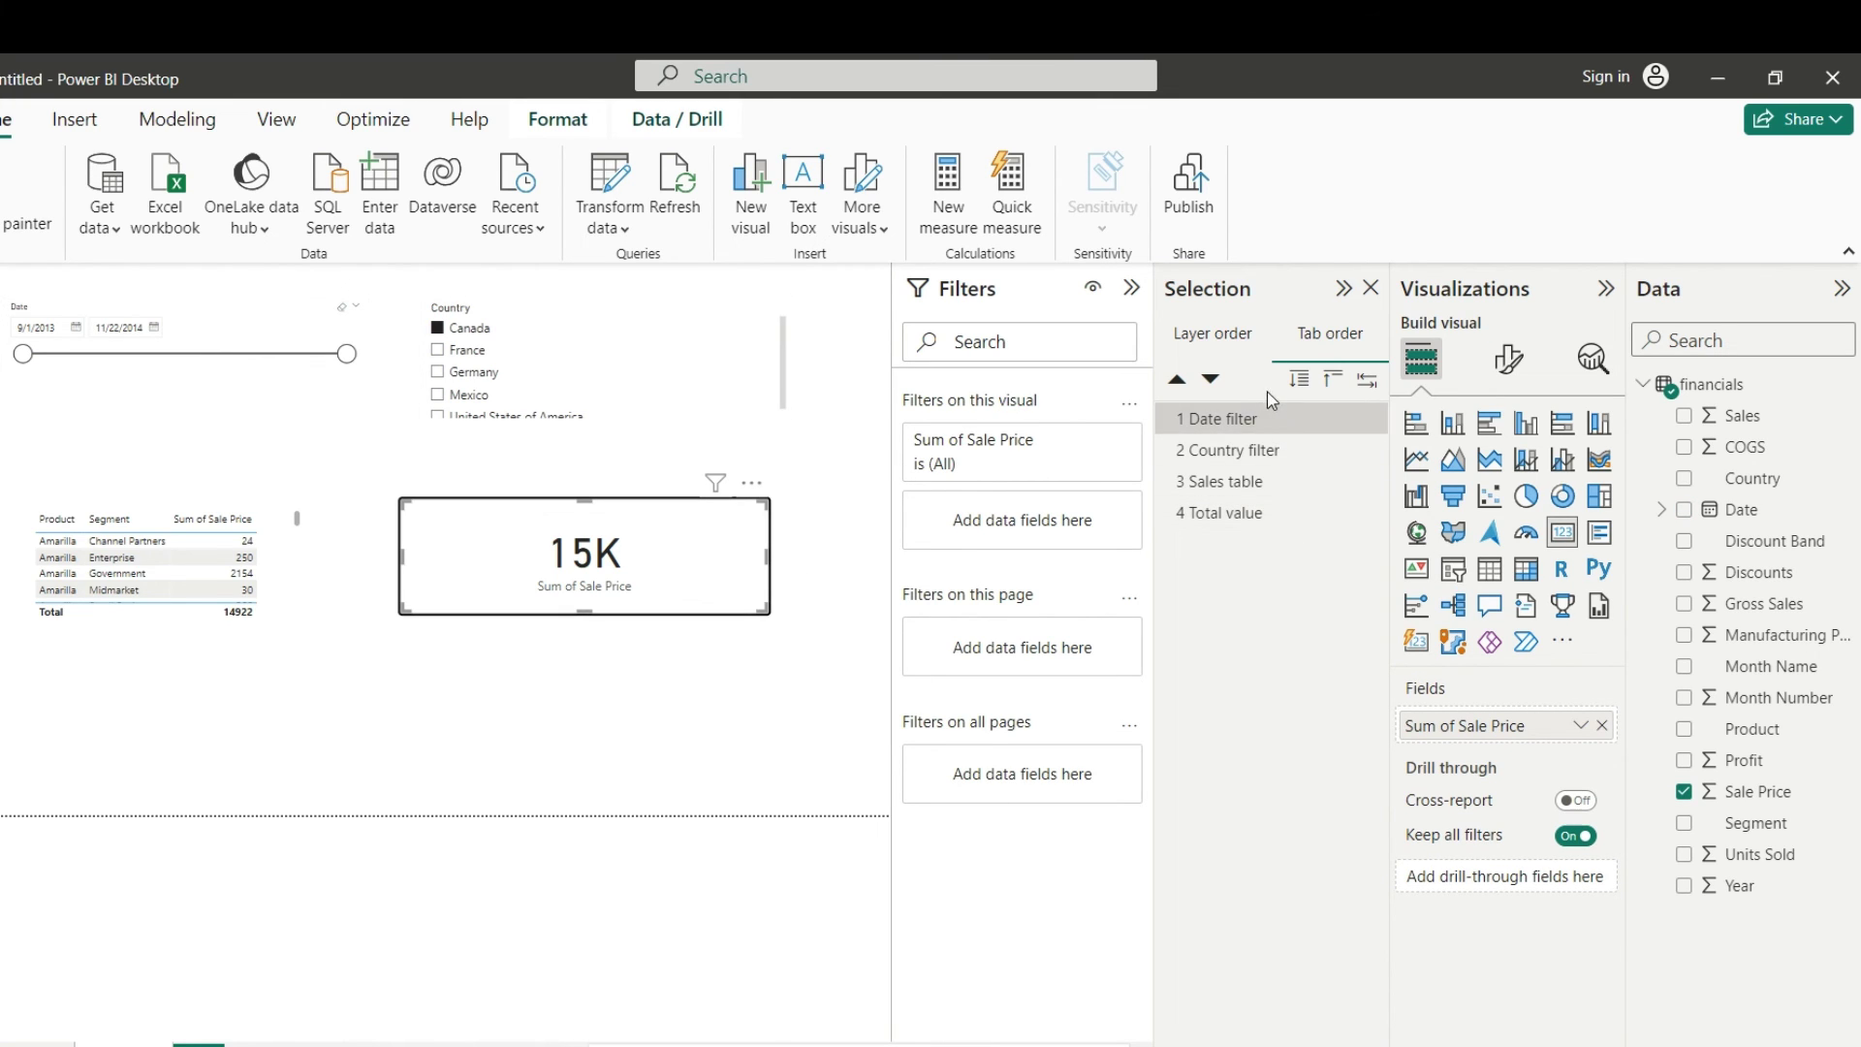
{"action": "left_click", "coordinate": [1245, 449]}
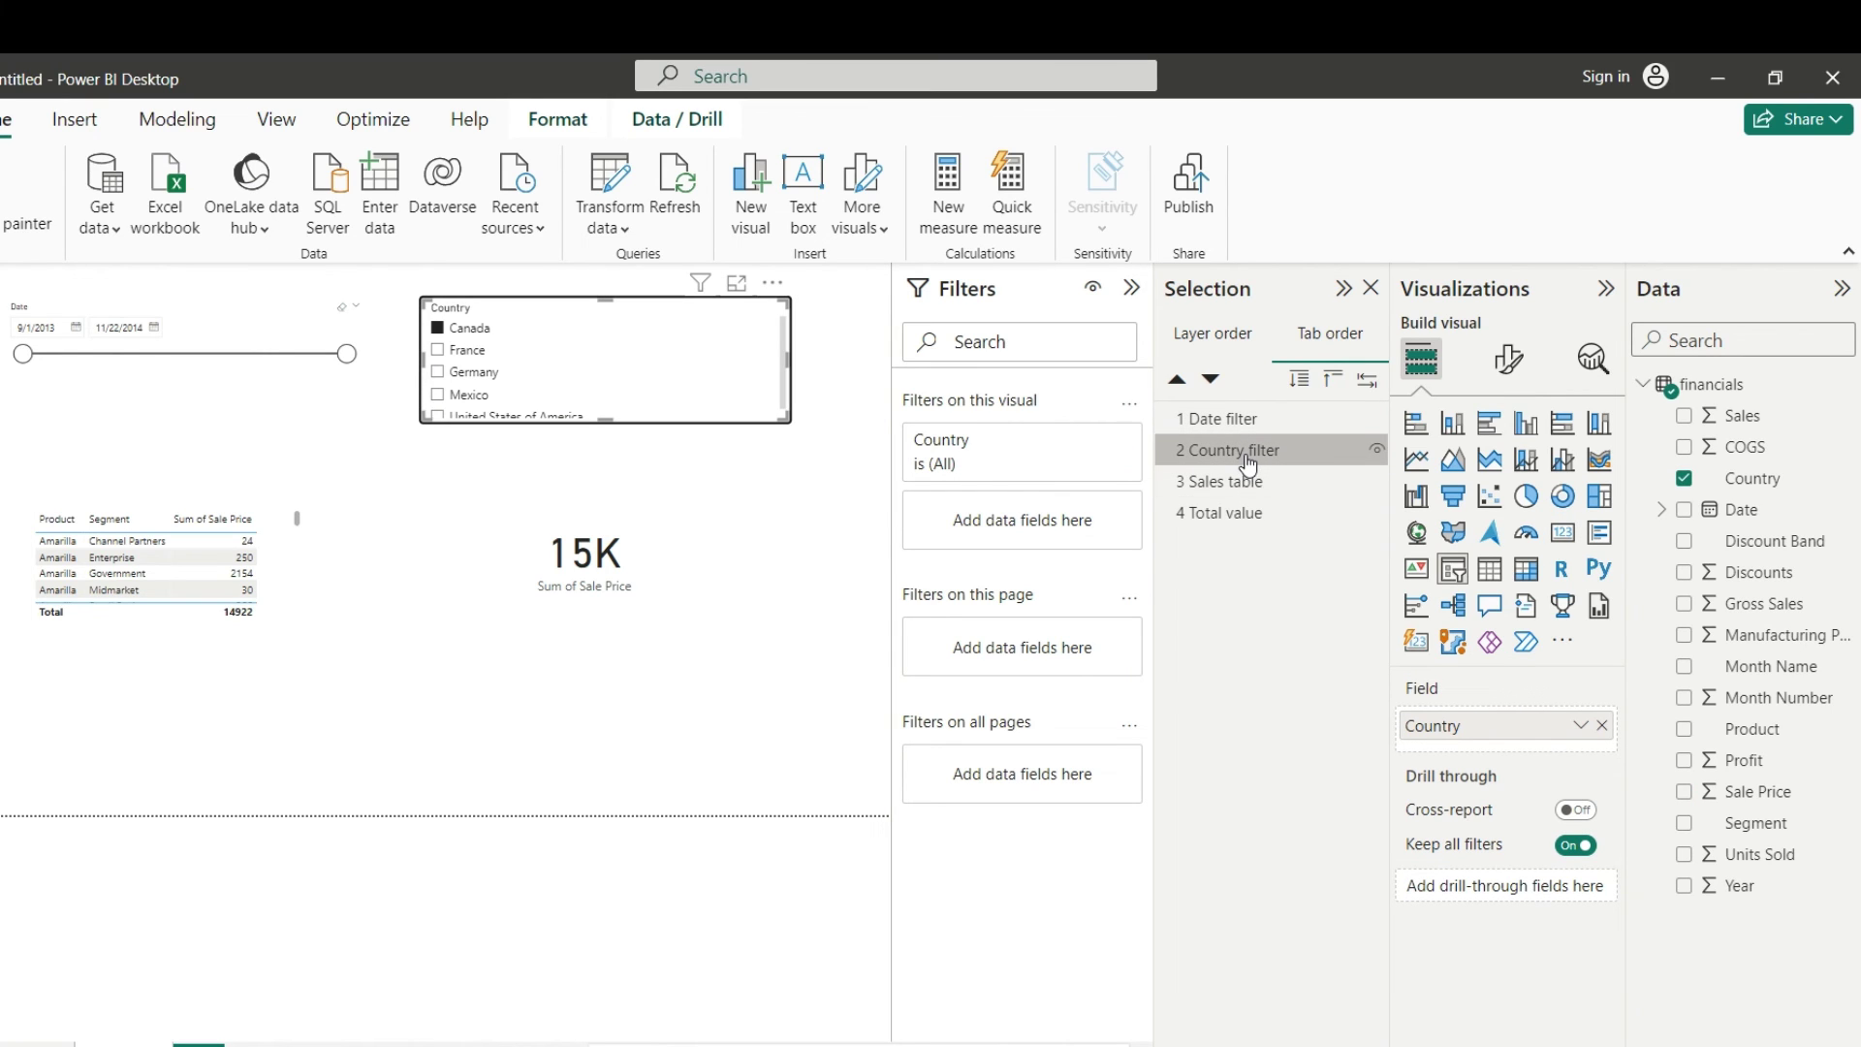
{"action": "key", "text": "Down"}
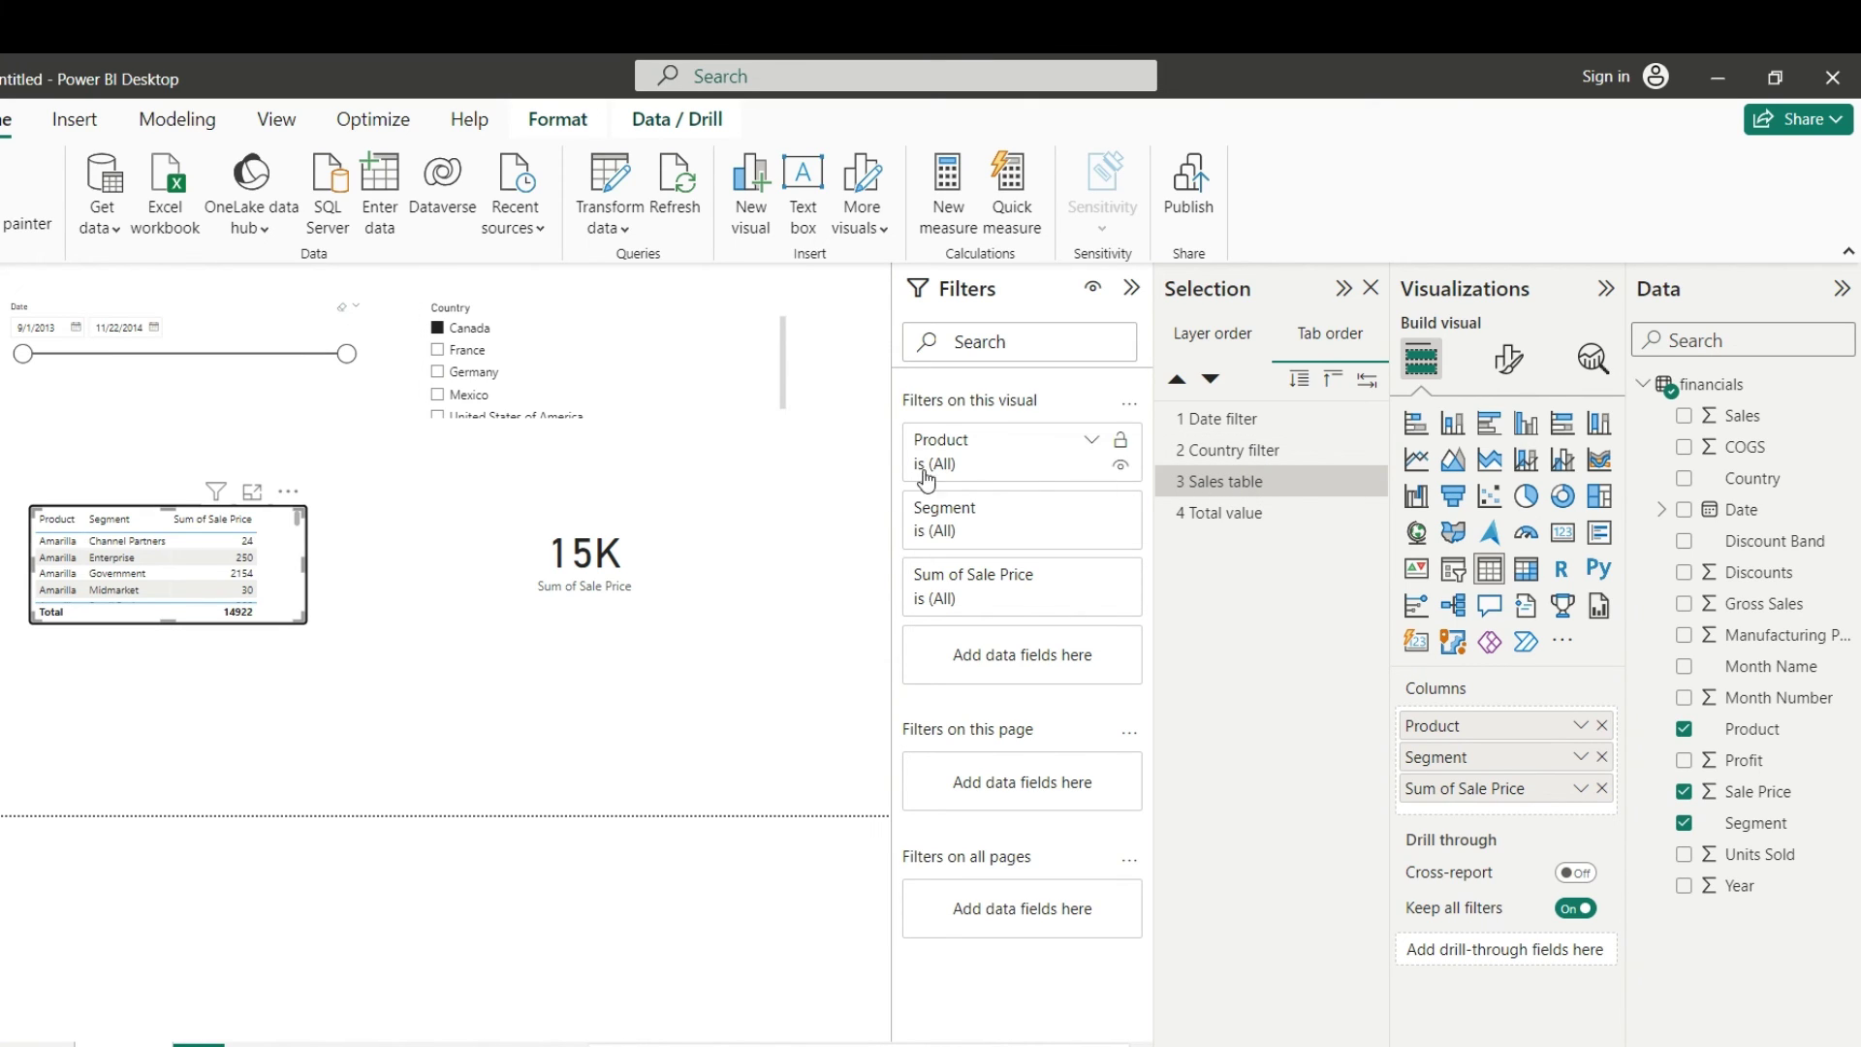
{"action": "left_click", "coordinate": [1219, 513]}
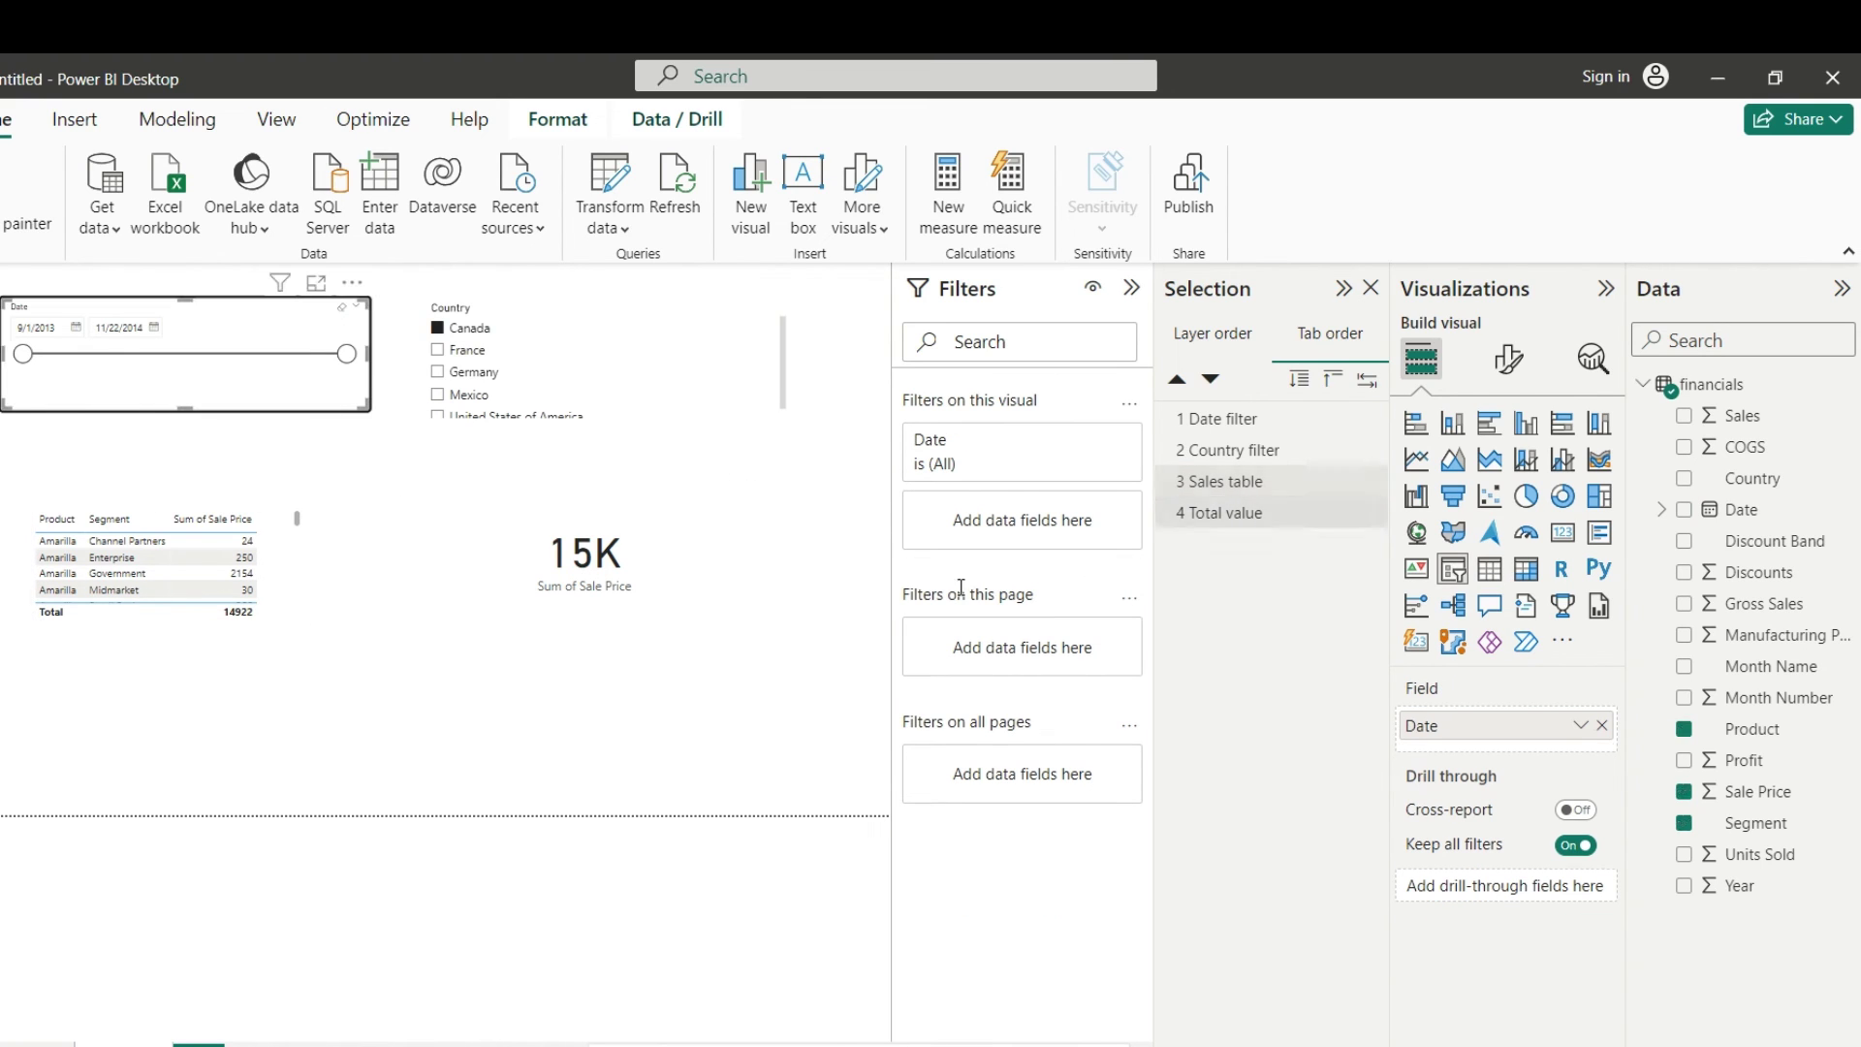
Step: Rename the date slicer's entry to 'Date filter' and the card's entry to 'Total value'
{"action": "left_click", "coordinate": [1236, 523]}
{"action": "double_click", "coordinate": [1237, 523]}
{"action": "type", "text": "Date filter"}
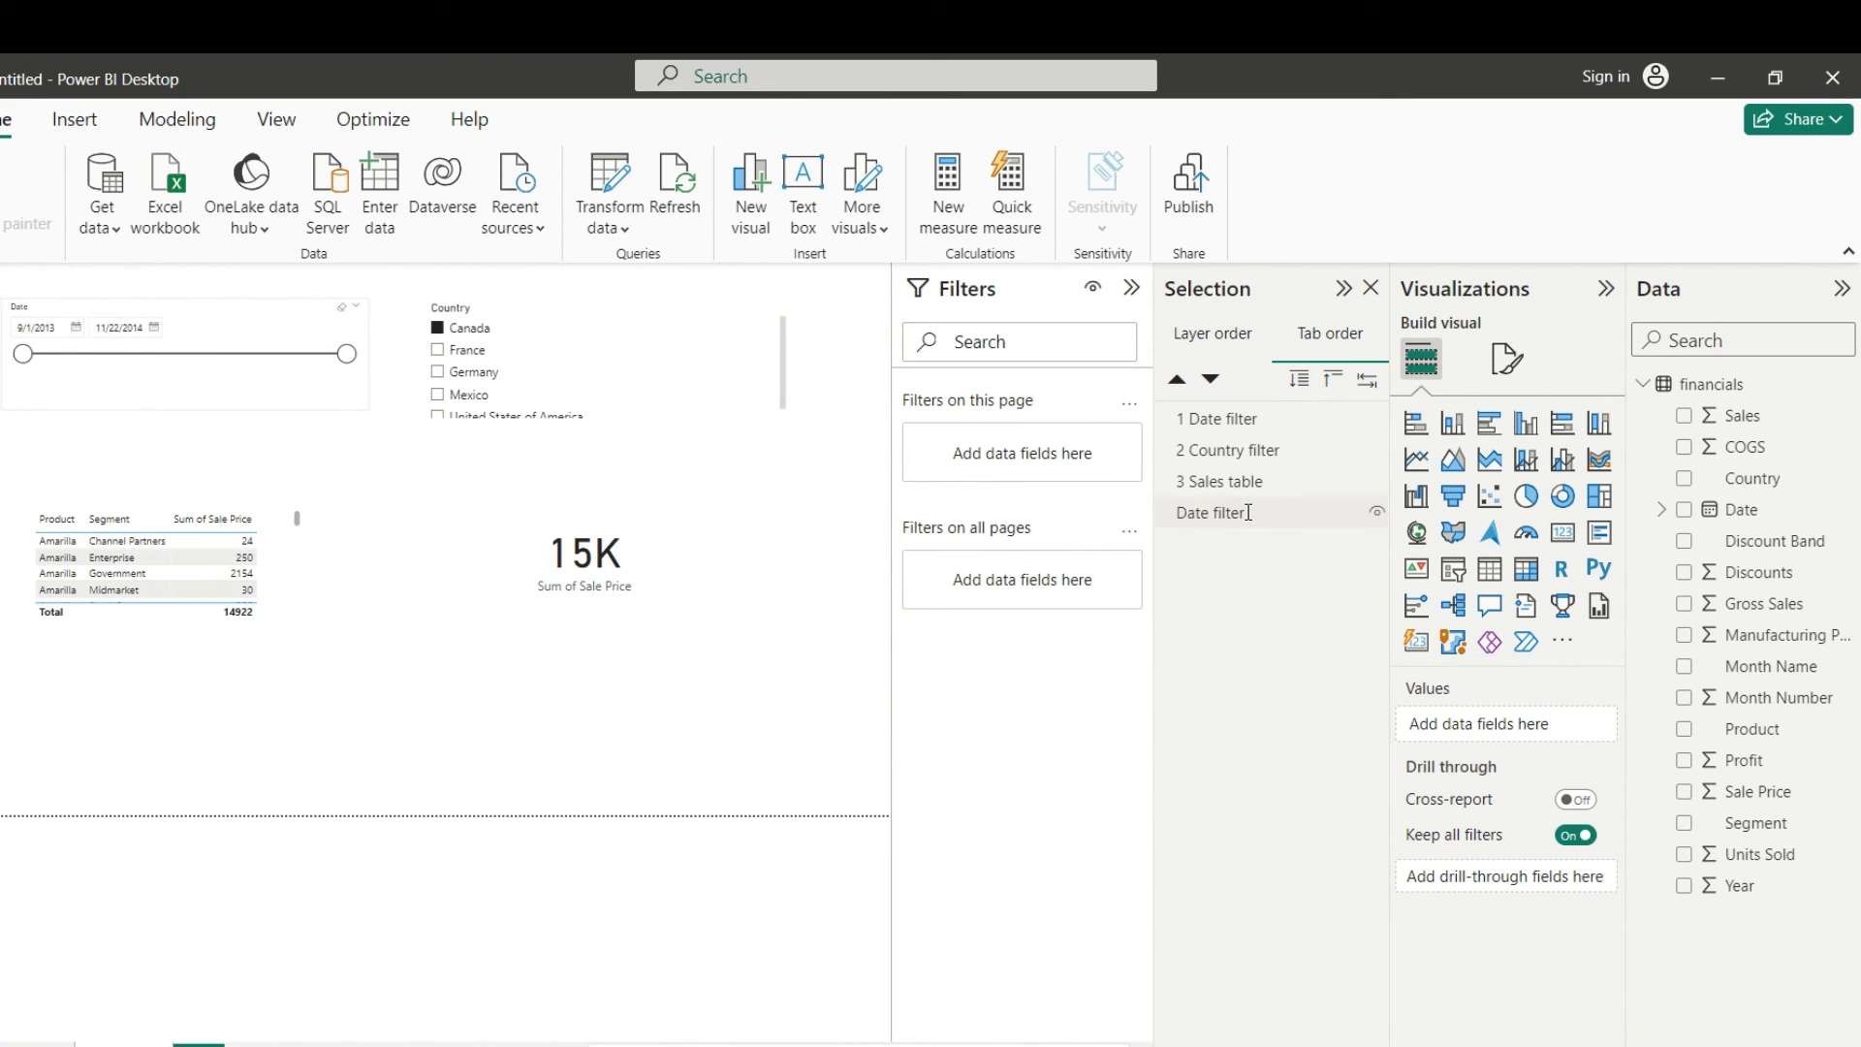
{"action": "left_click", "coordinate": [1226, 431]}
{"action": "double_click", "coordinate": [1229, 421]}
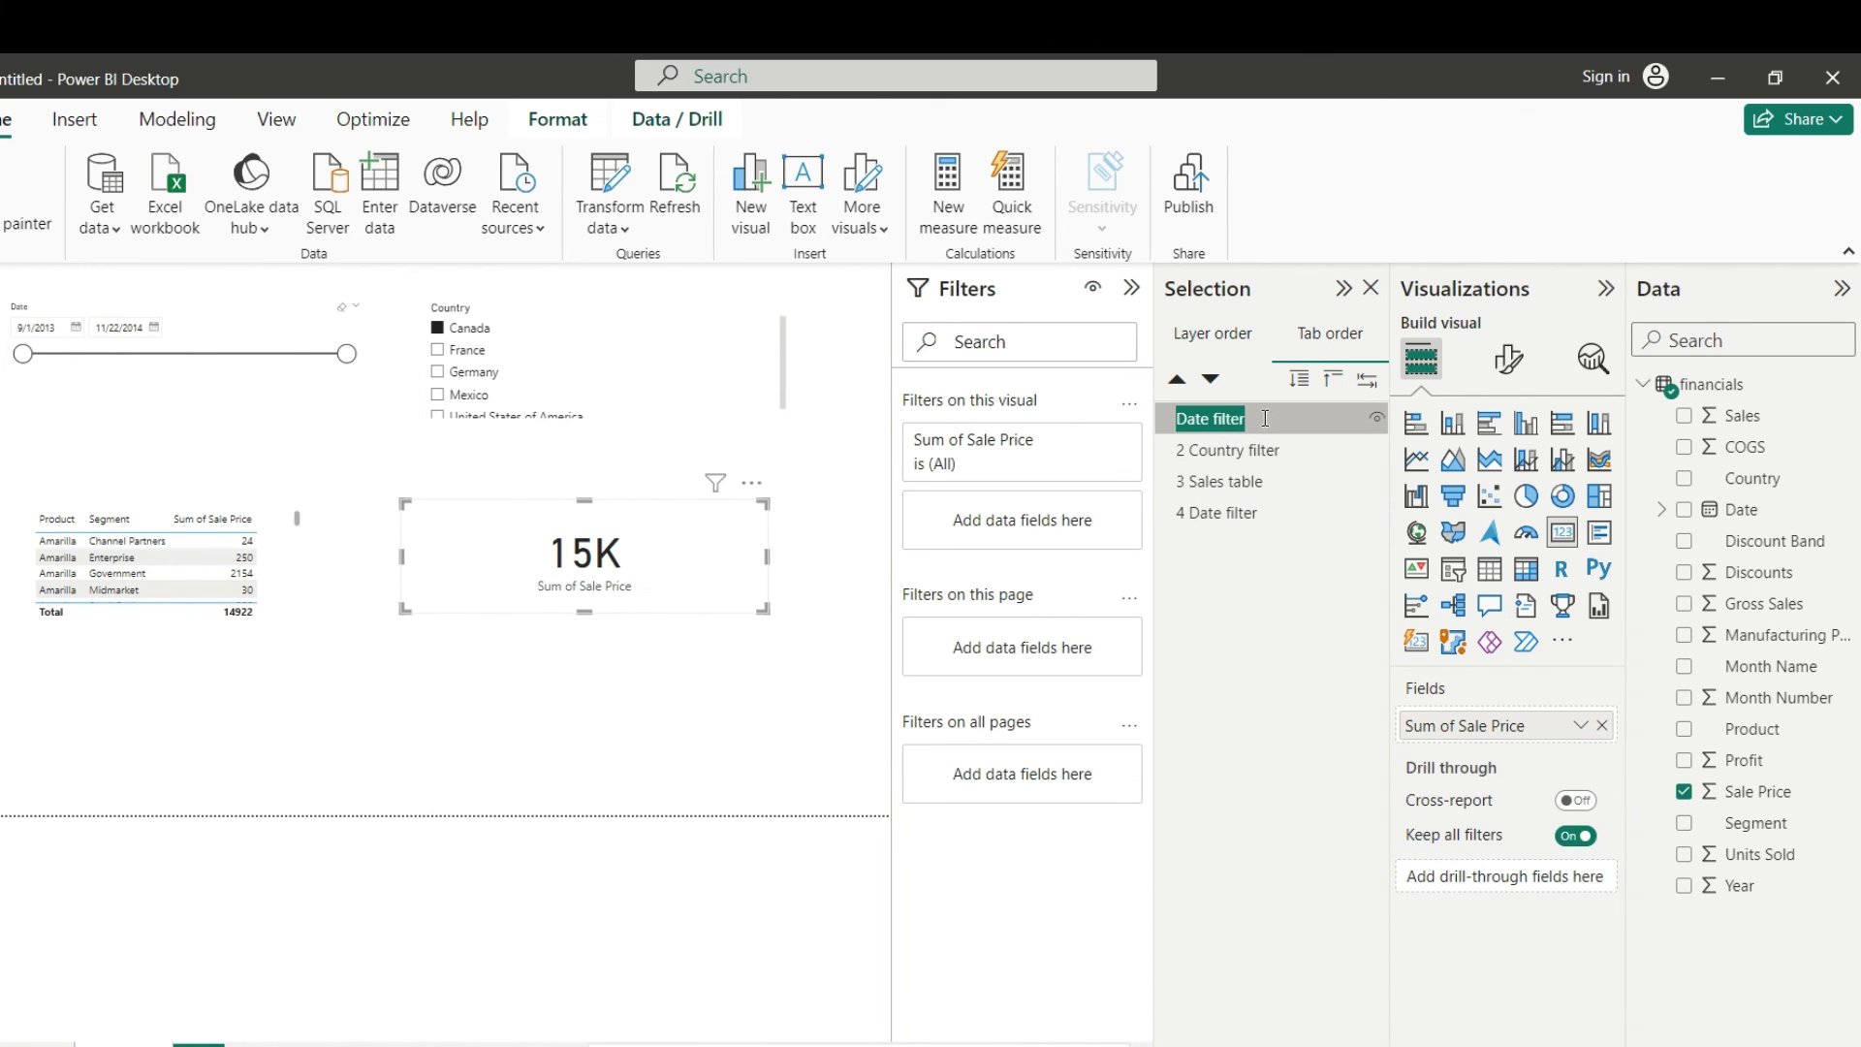
{"action": "type", "text": "Total value"}
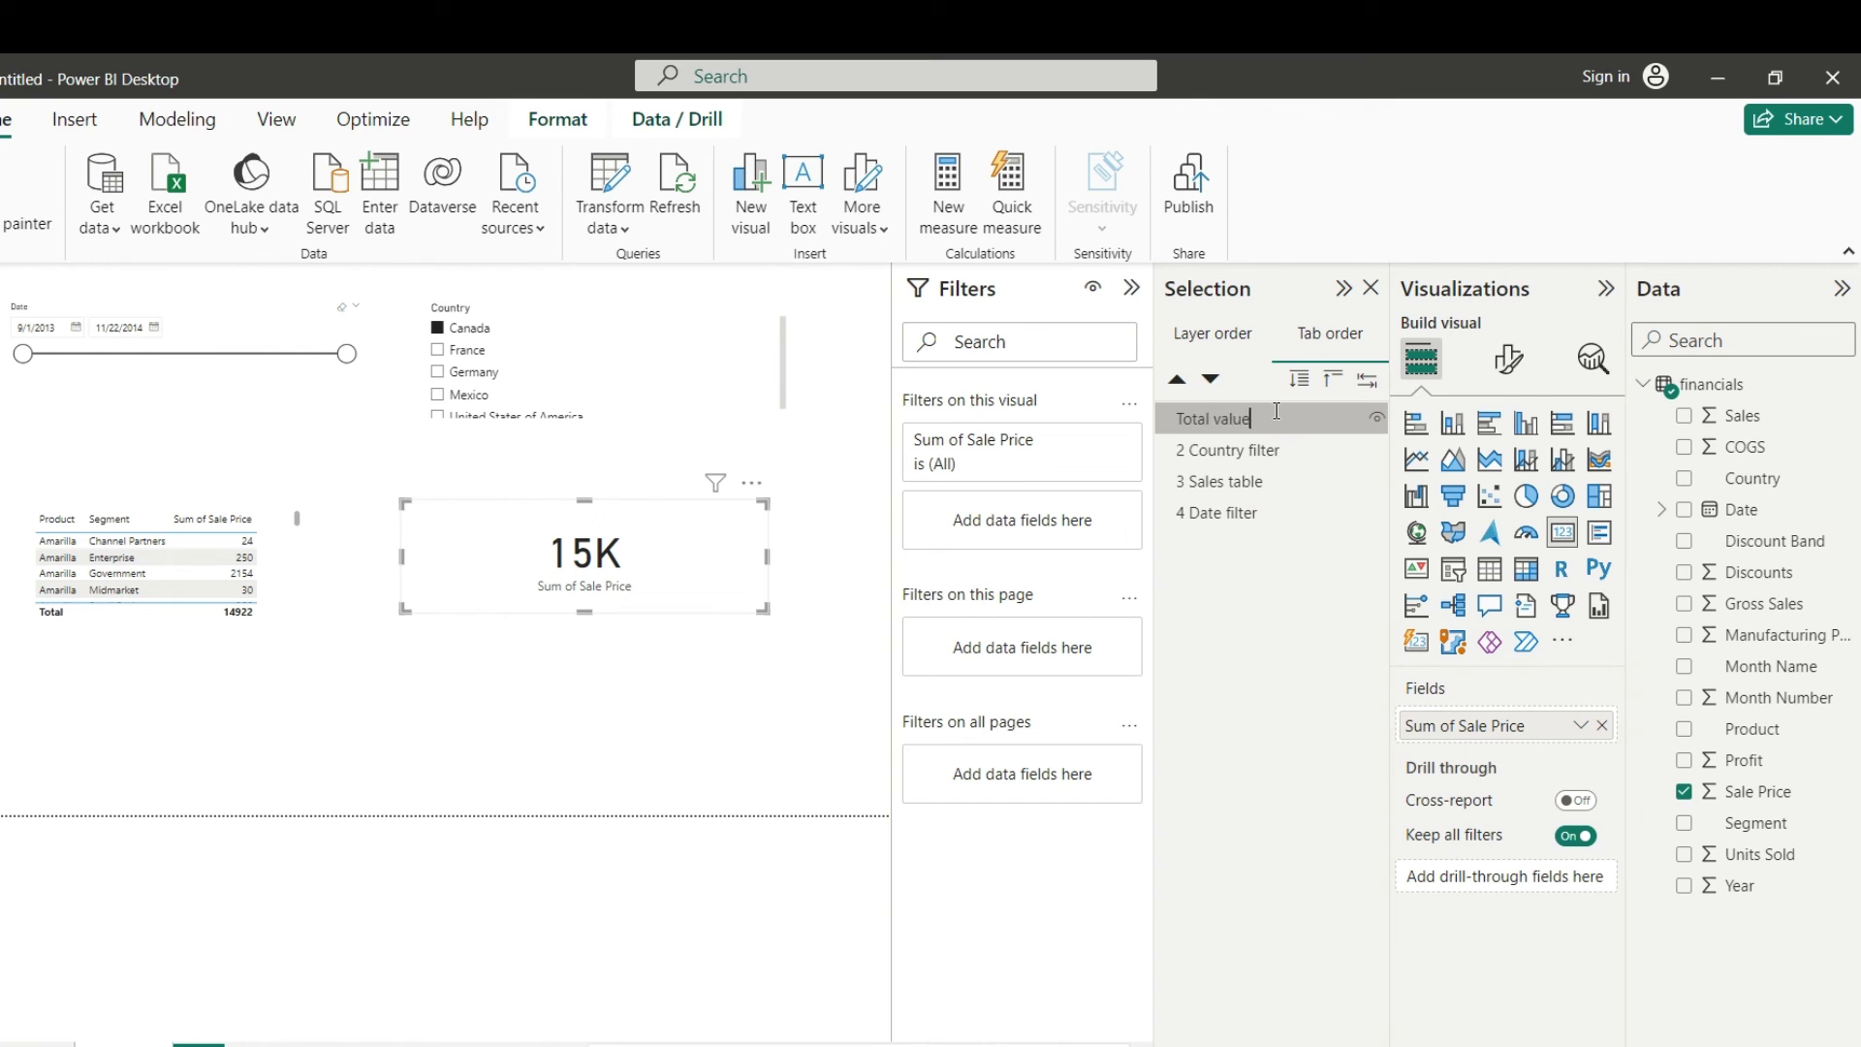
{"action": "key", "text": "Return"}
Step: Move Total value to the end of the tab order and check the other entries
{"action": "mouse_move", "coordinate": [1248, 427]}
{"action": "left_mouse_down"}
{"action": "mouse_move", "coordinate": [1241, 519]}
{"action": "mouse_move", "coordinate": [1219, 422]}
{"action": "mouse_move", "coordinate": [1250, 433]}
{"action": "left_mouse_up"}
{"action": "left_click", "coordinate": [1249, 452]}
{"action": "left_click", "coordinate": [1239, 481]}
{"action": "left_click", "coordinate": [1241, 512]}
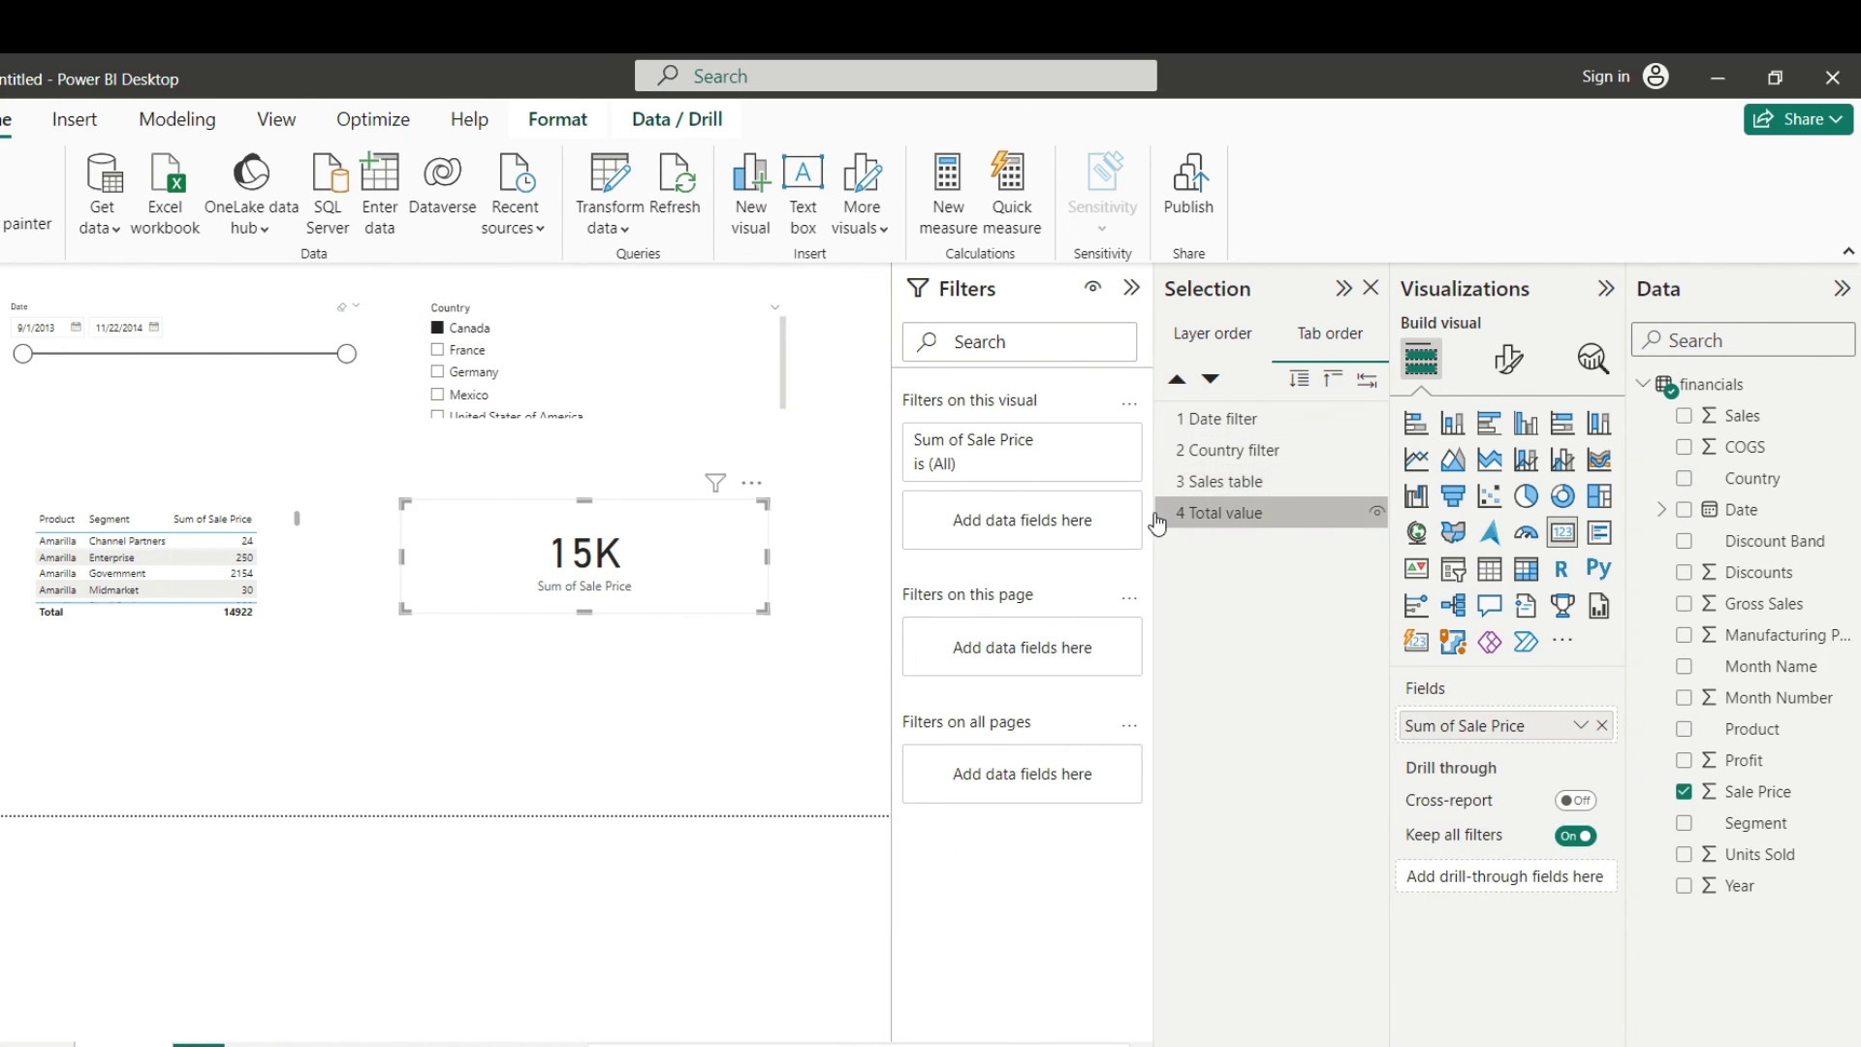
{"action": "left_click", "coordinate": [187, 353]}
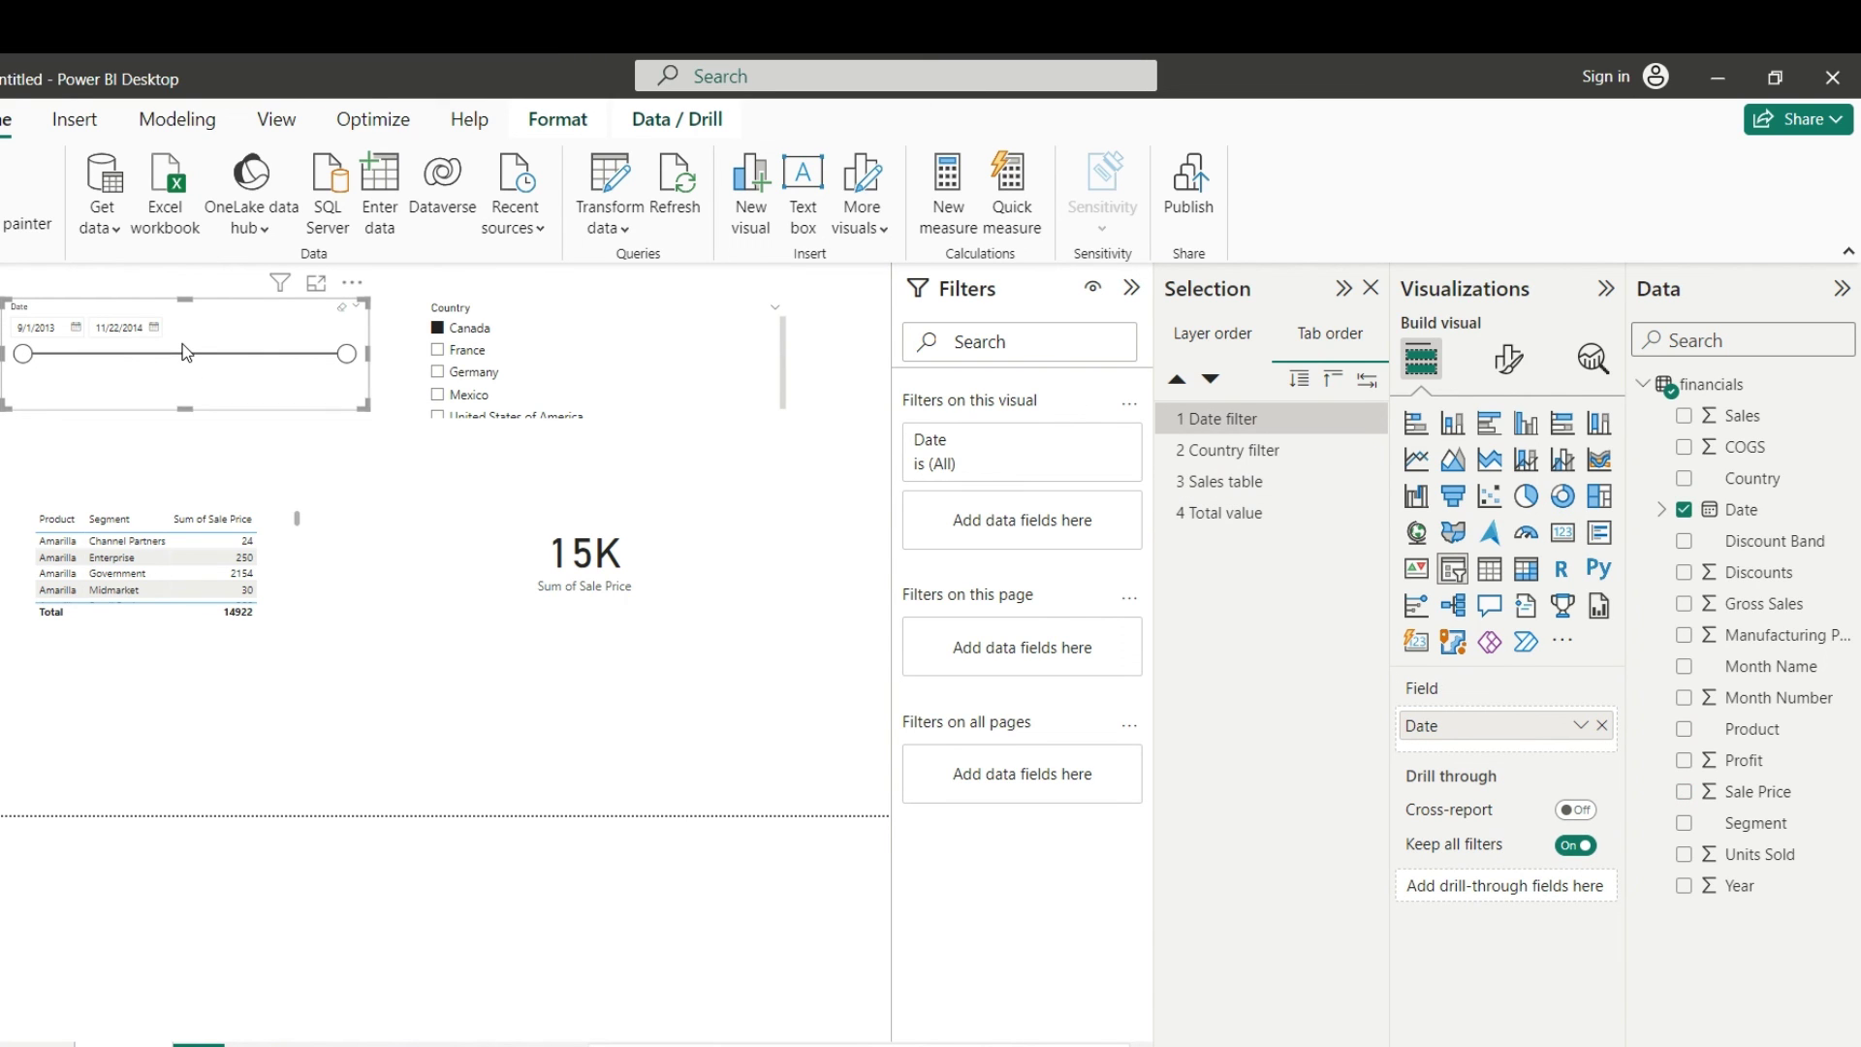
{"action": "key", "text": "Tab"}
{"action": "key", "text": "Tab"}
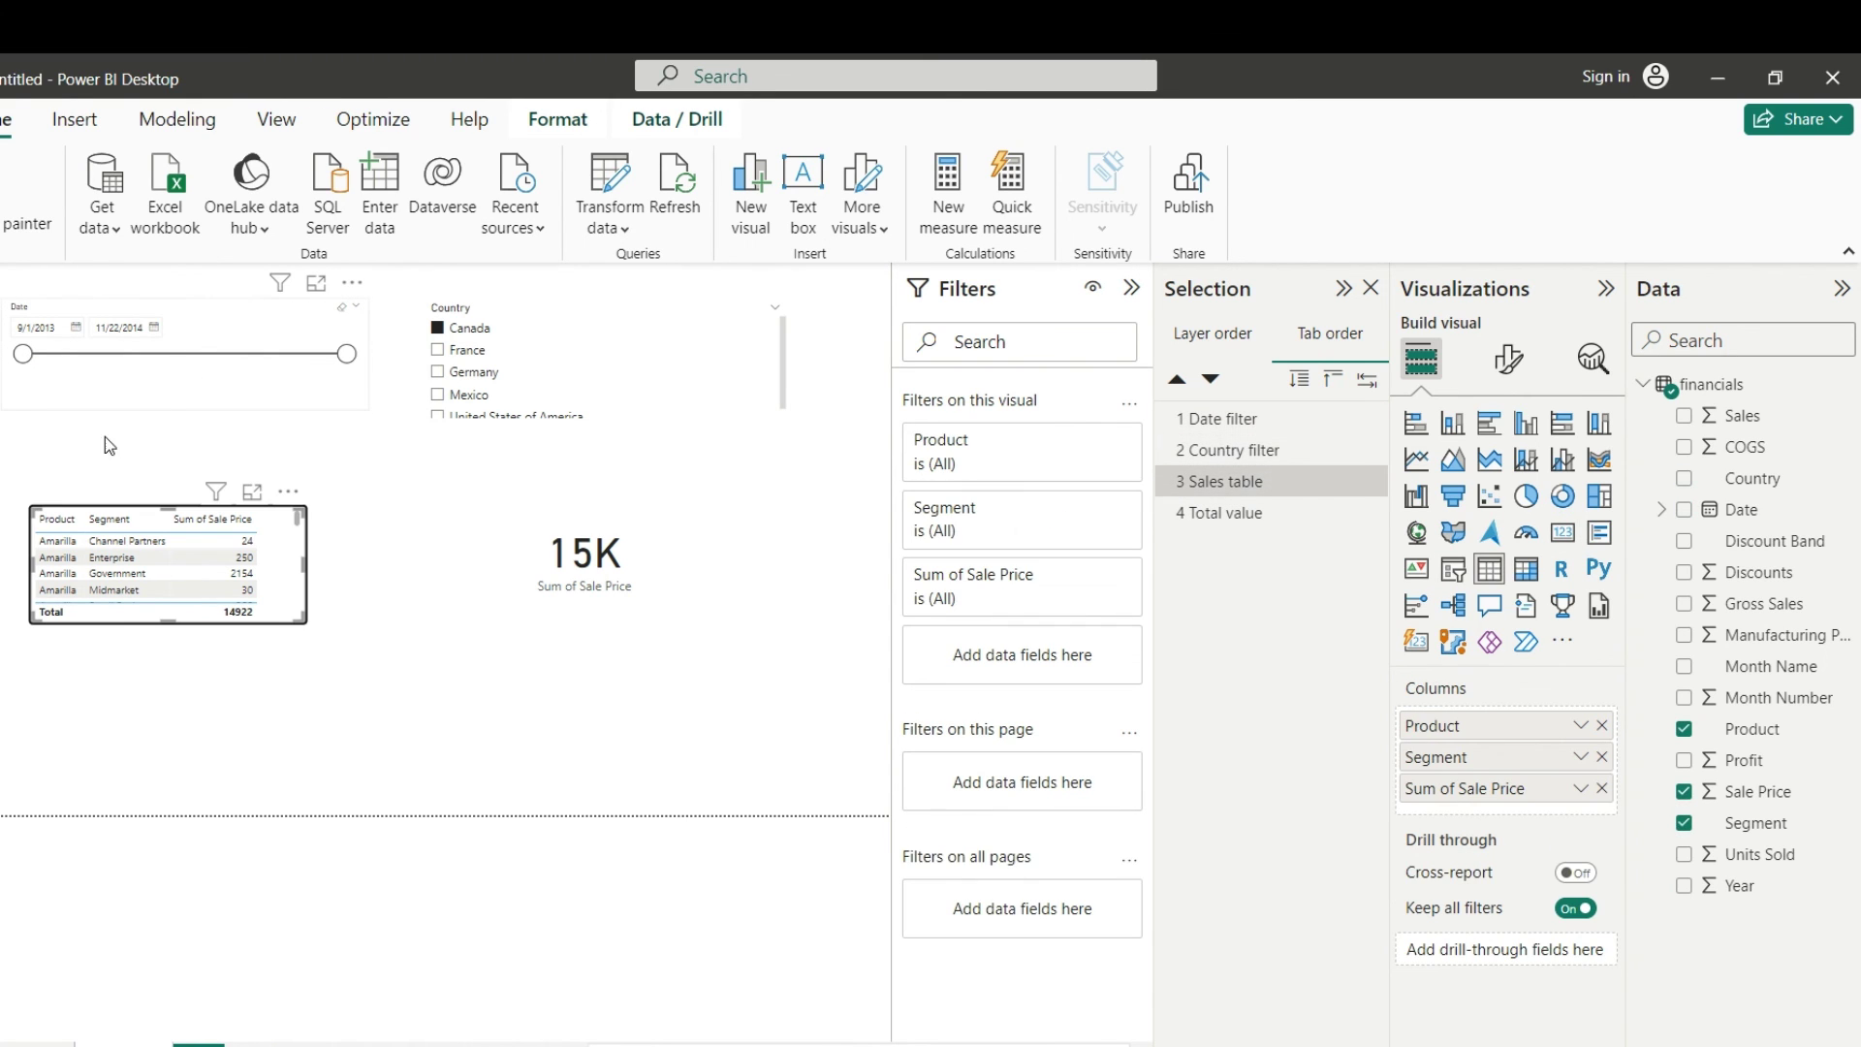
{"action": "left_click", "coordinate": [581, 569]}
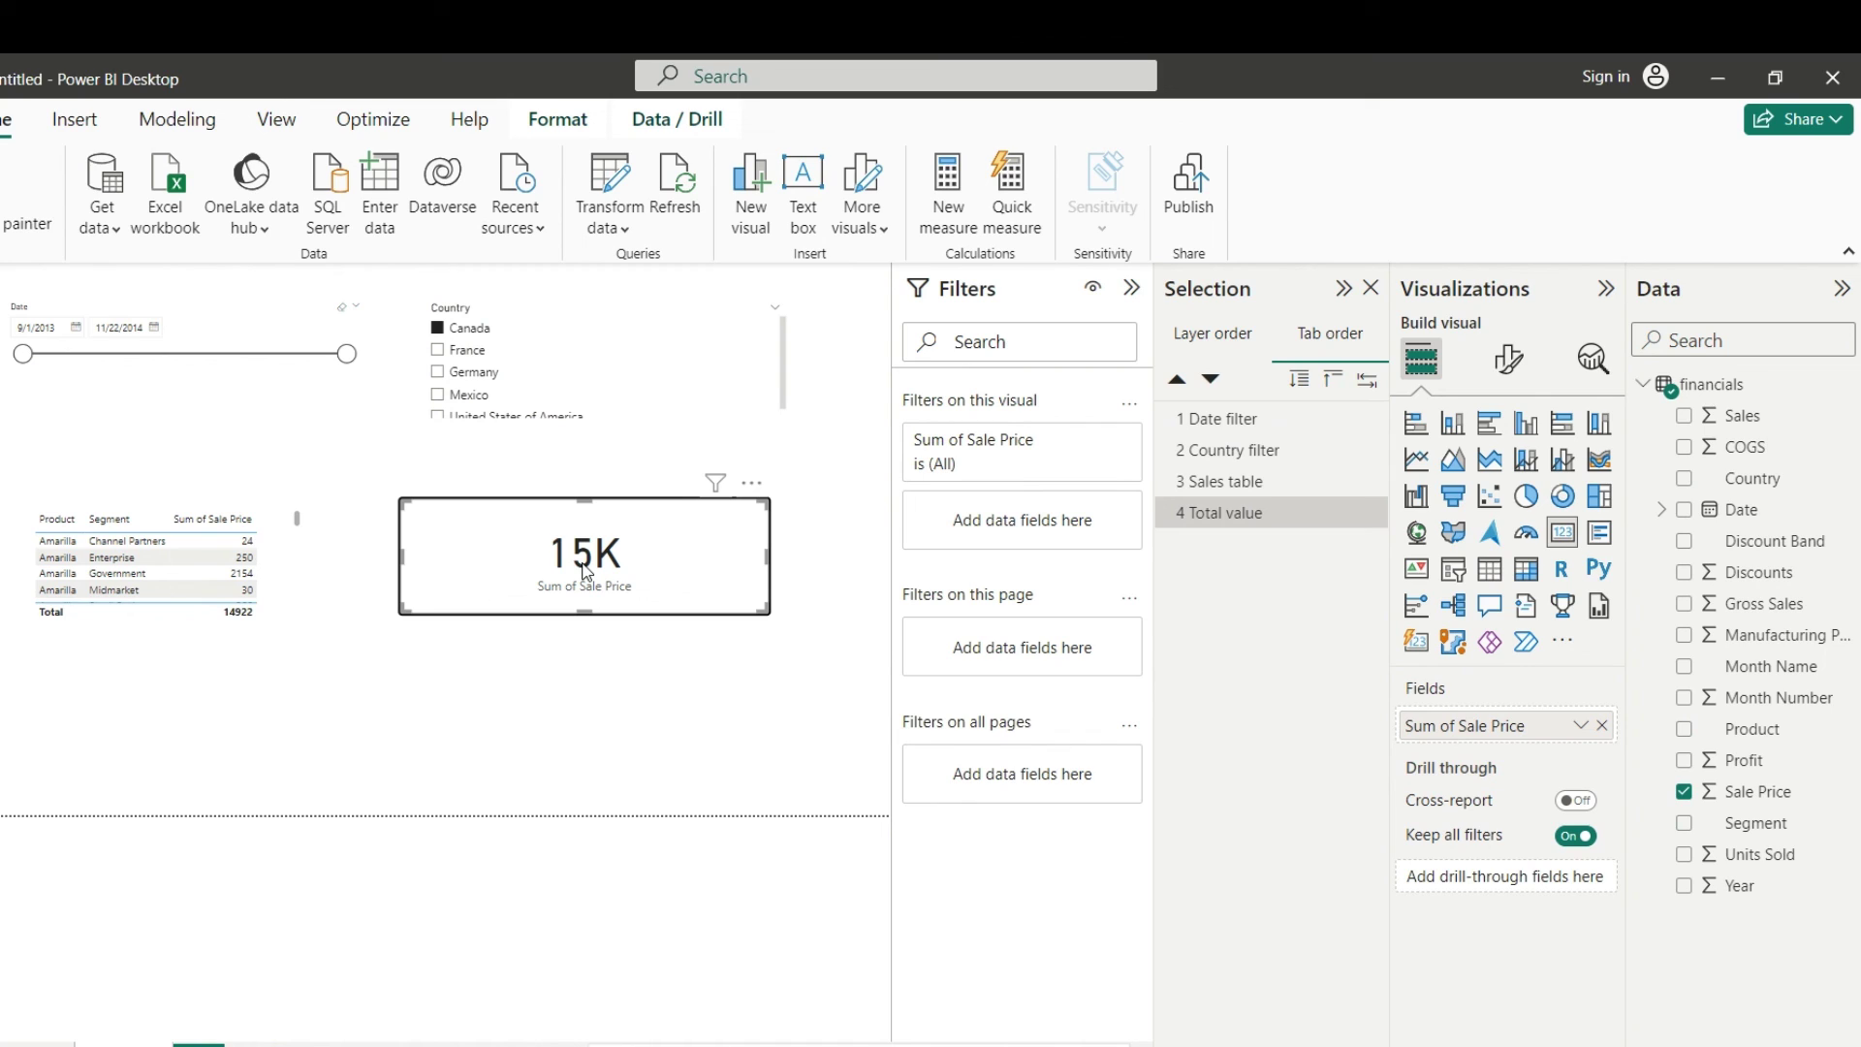
{"action": "key", "text": "Tab"}
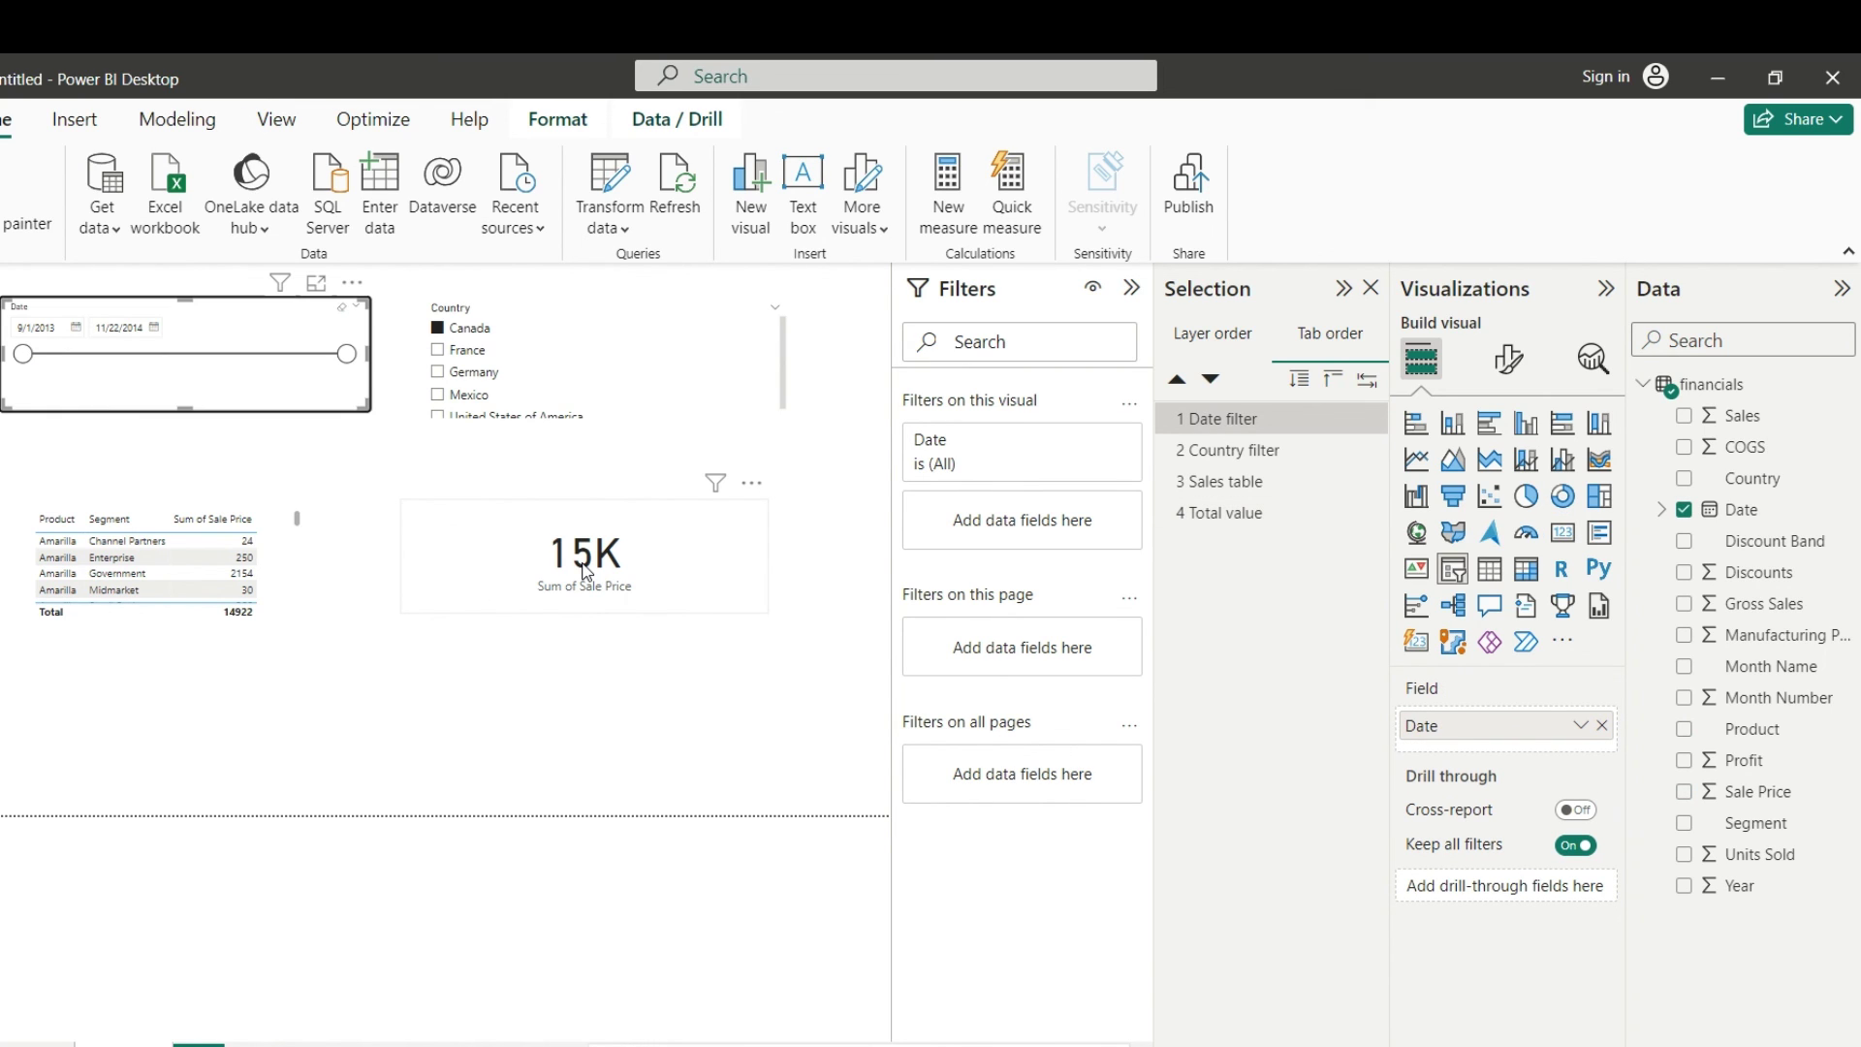
{"action": "key", "text": "Tab"}
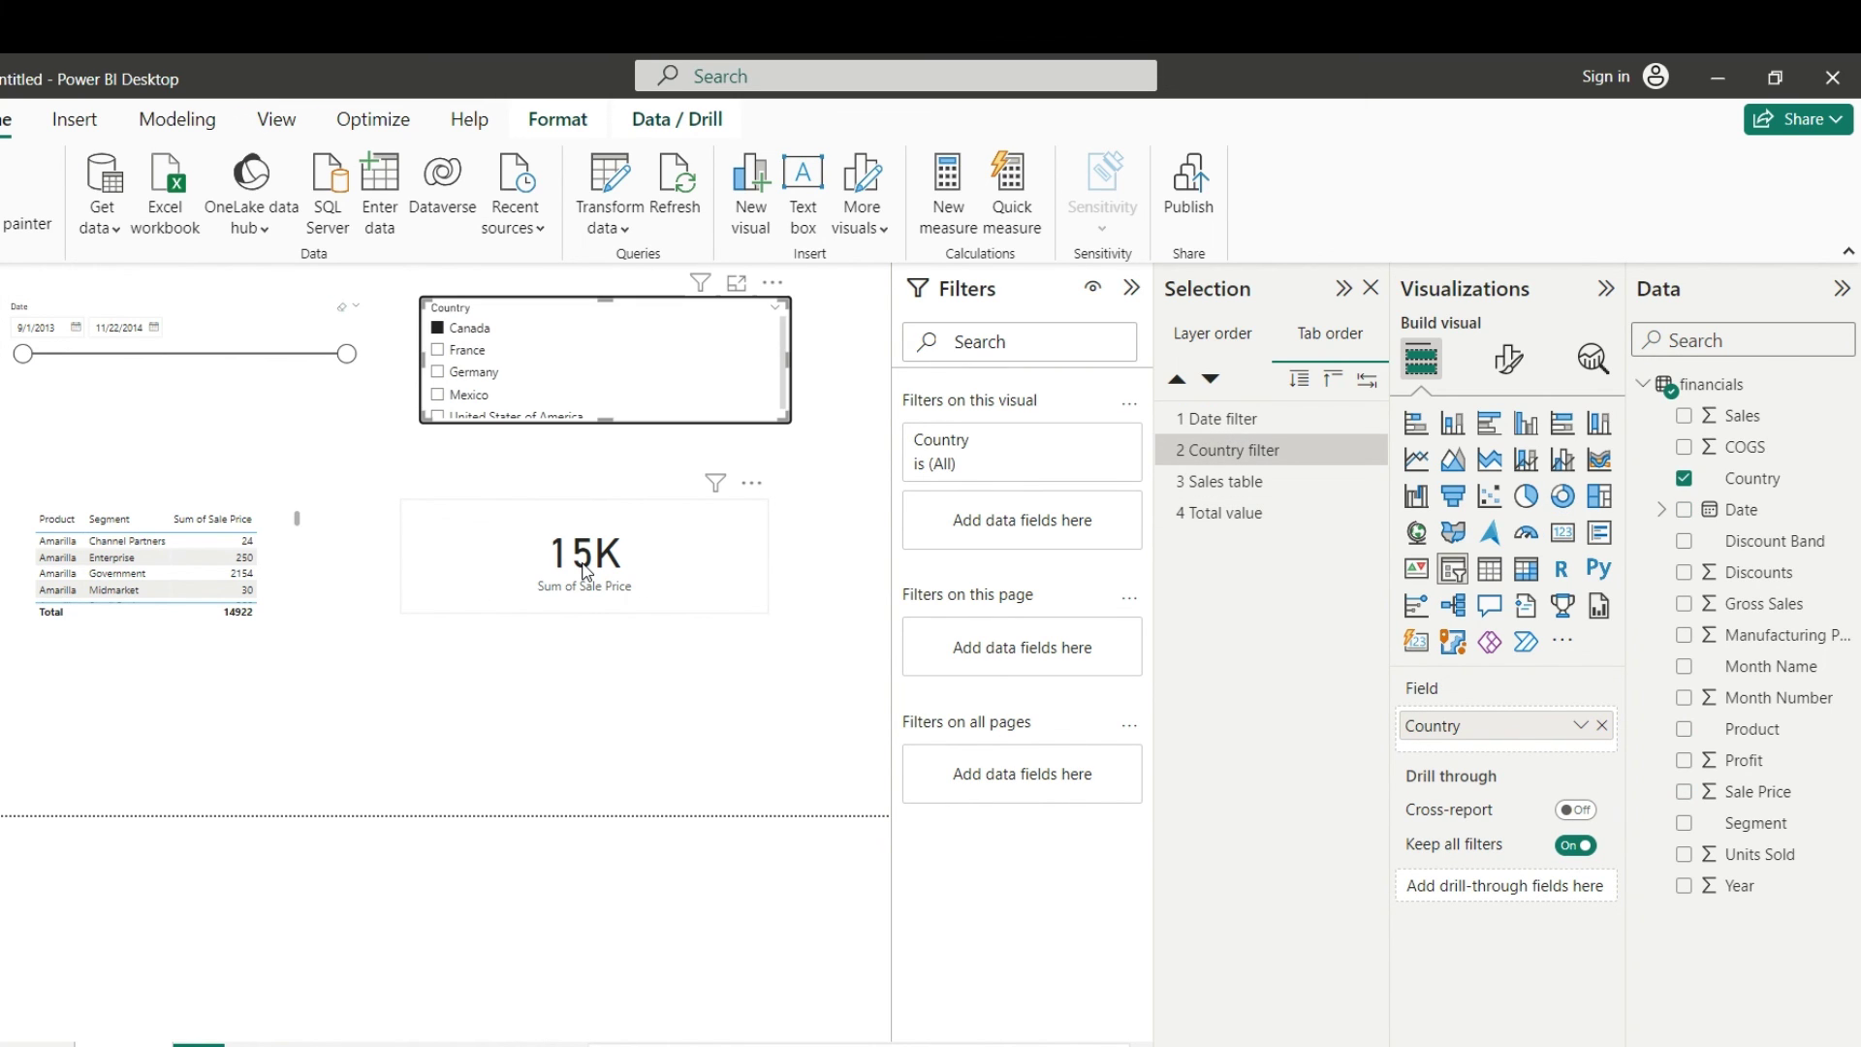
{"action": "key", "text": "Tab"}
{"action": "key", "text": "Tab"}
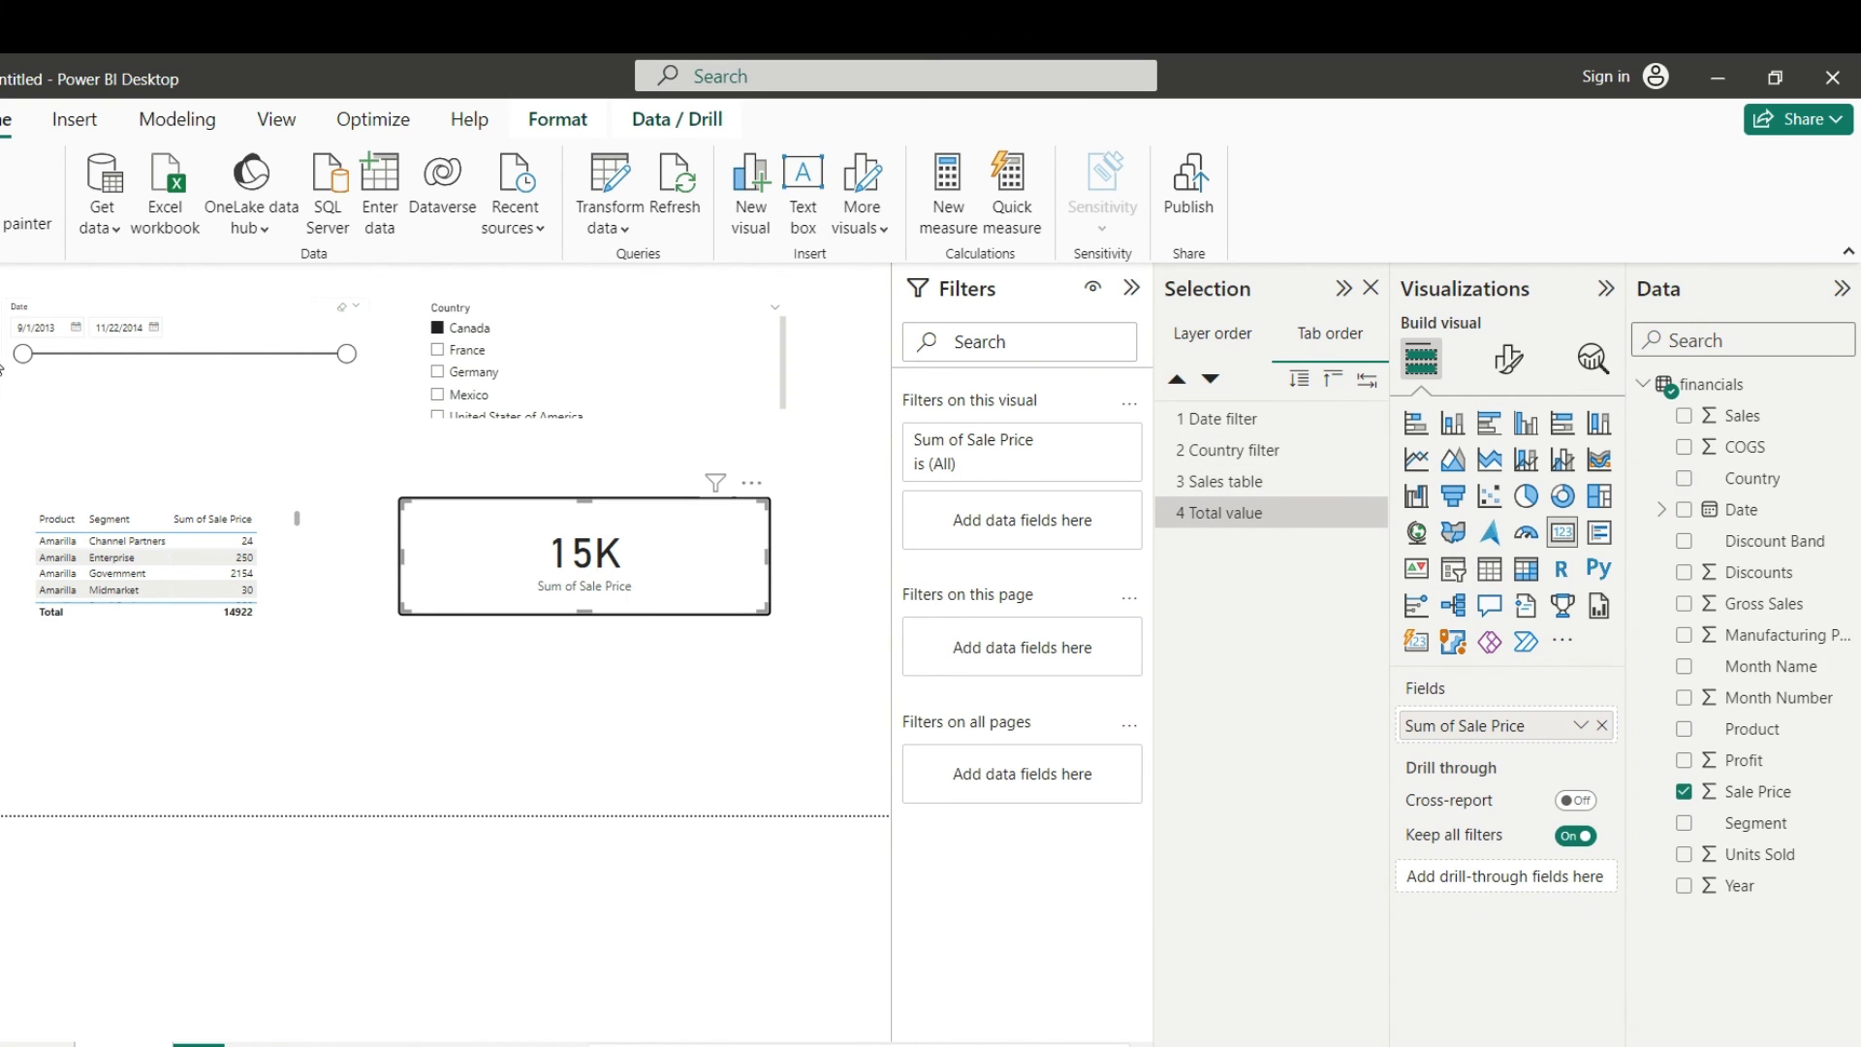
Step: Narrow the dates to 10/23/2013–6/9/2014 and select Canada, France and Germany
{"action": "left_click_drag", "start_coordinate": [21, 354], "coordinate": [60, 354]}
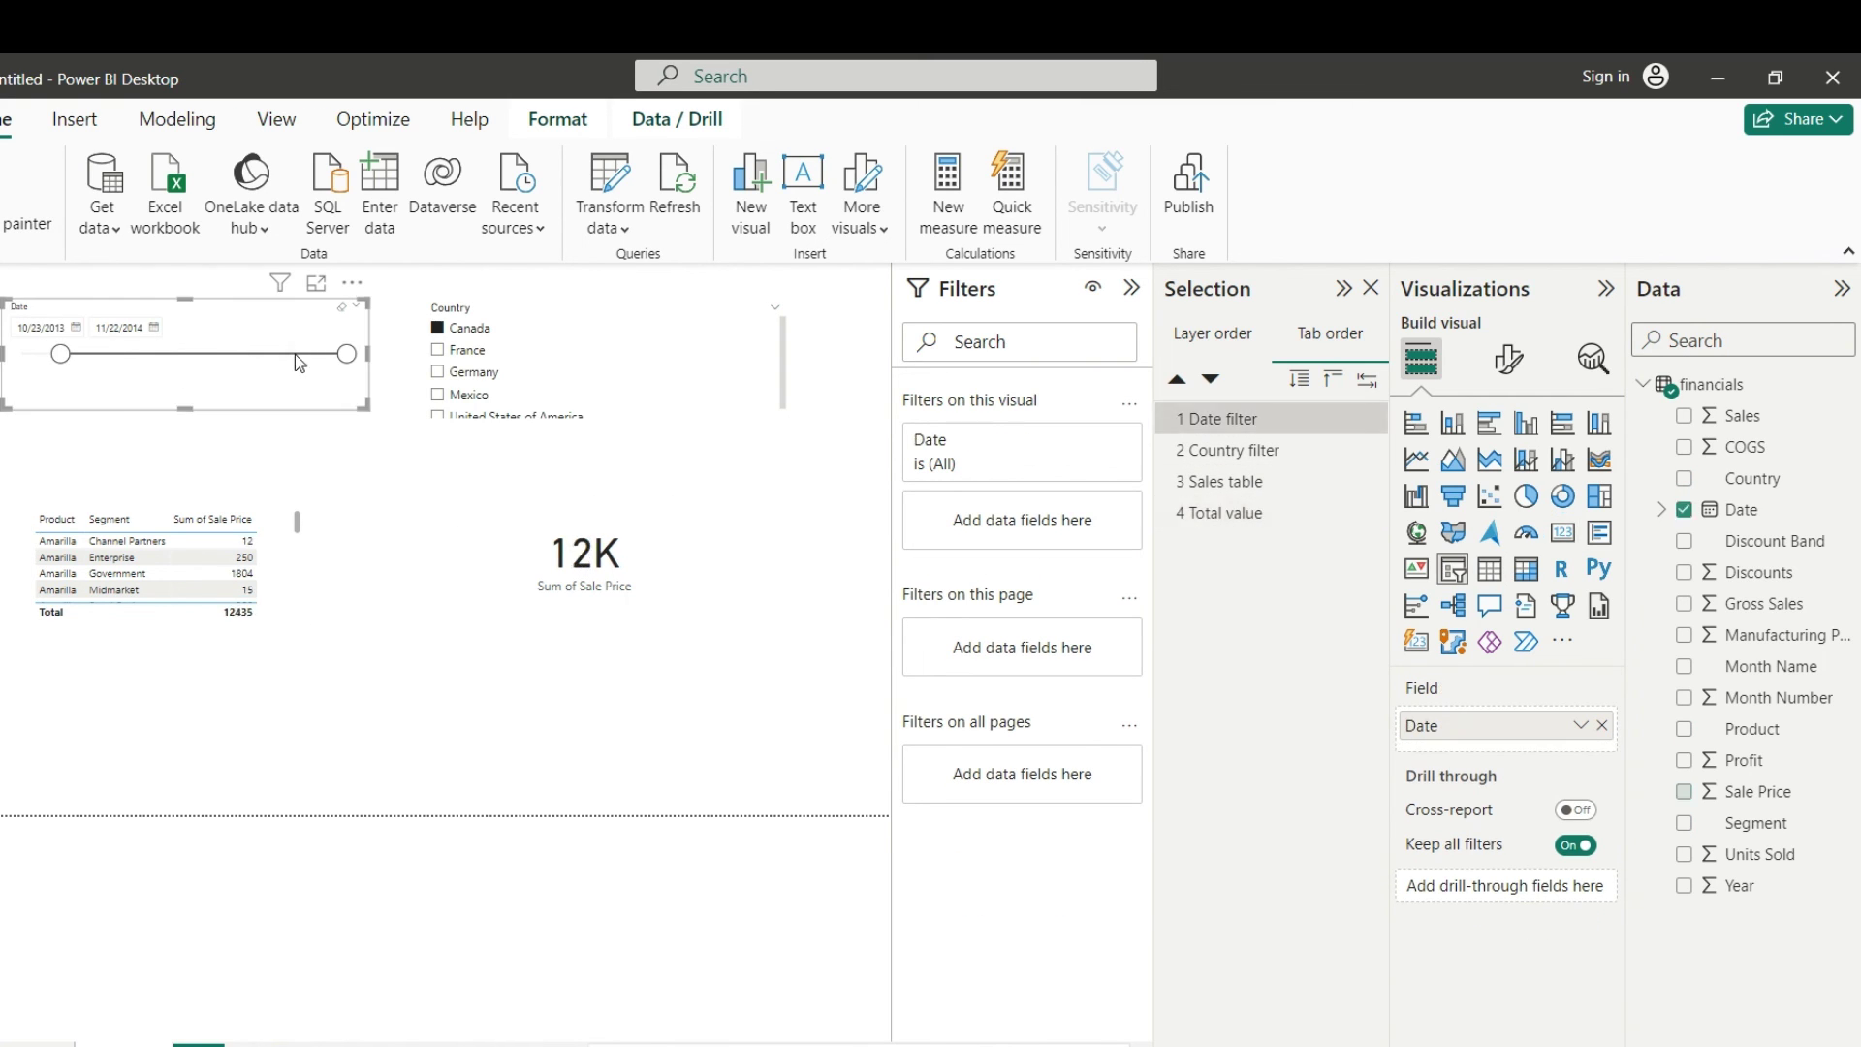
{"action": "left_click_drag", "start_coordinate": [346, 352], "coordinate": [227, 355]}
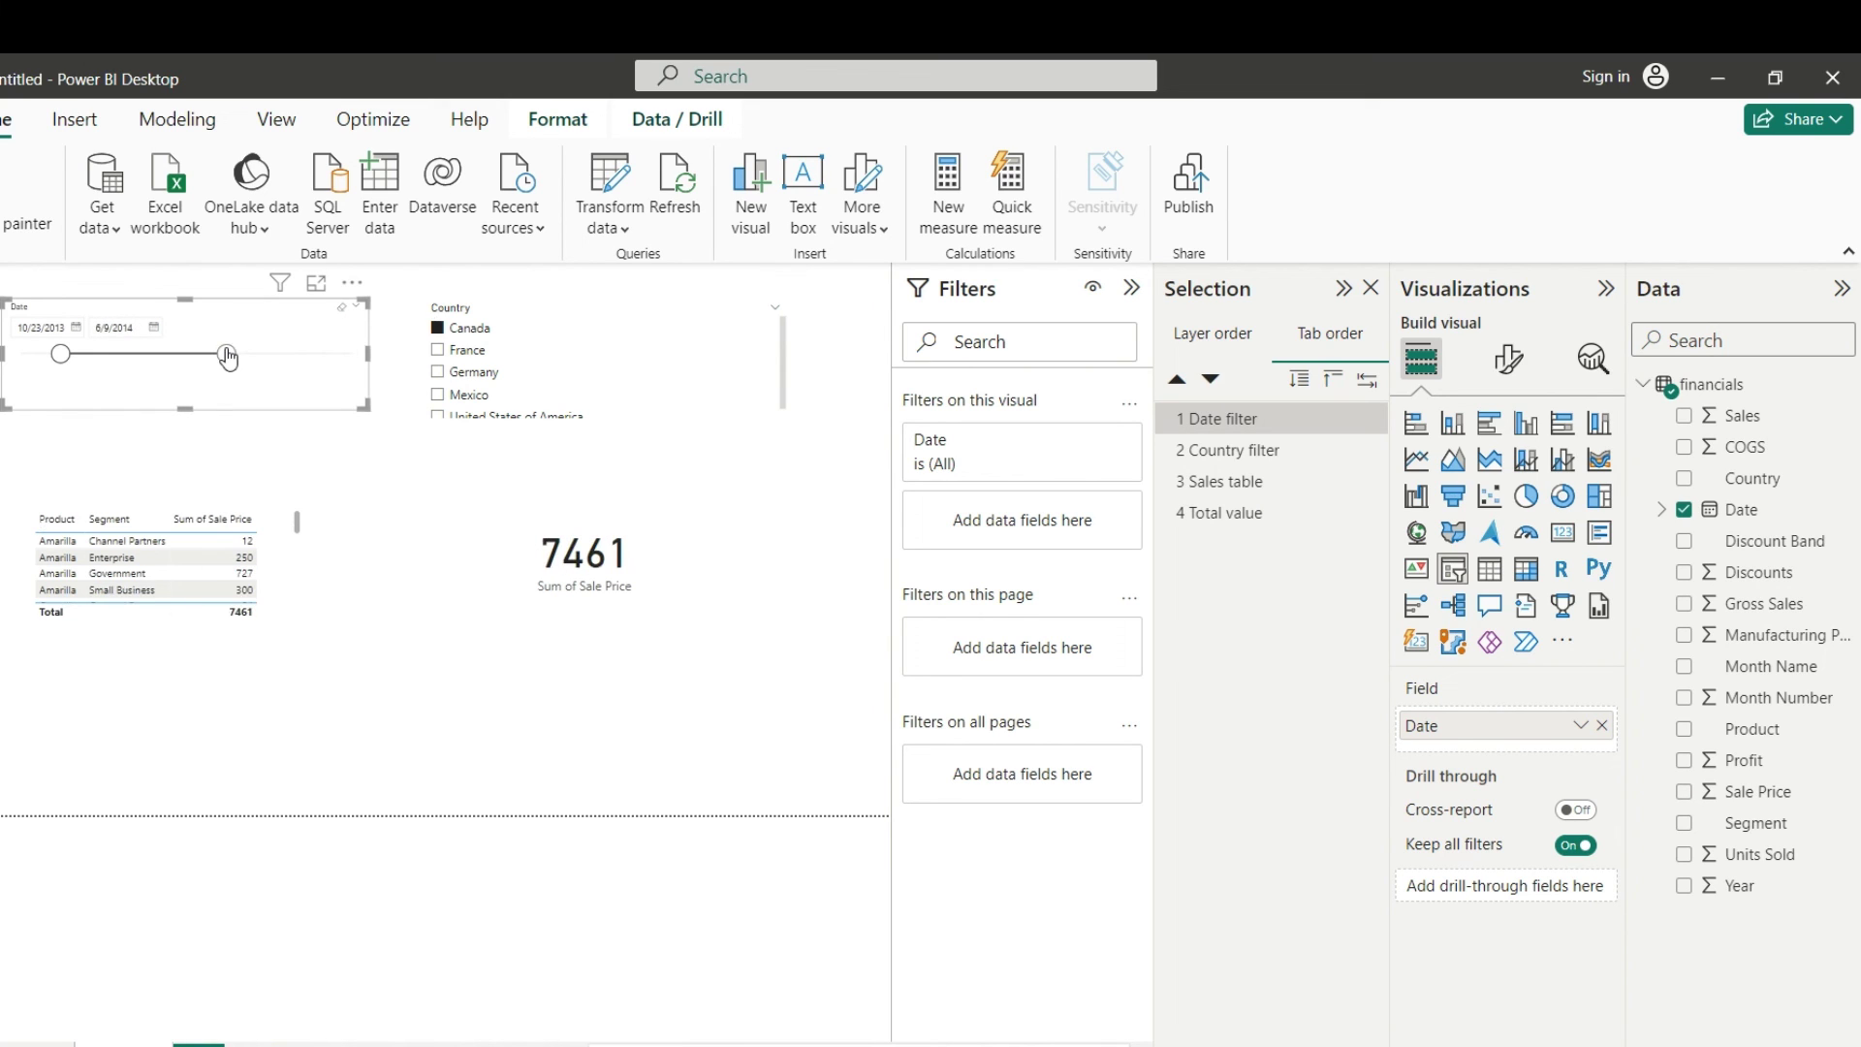
{"action": "left_click", "coordinate": [441, 351]}
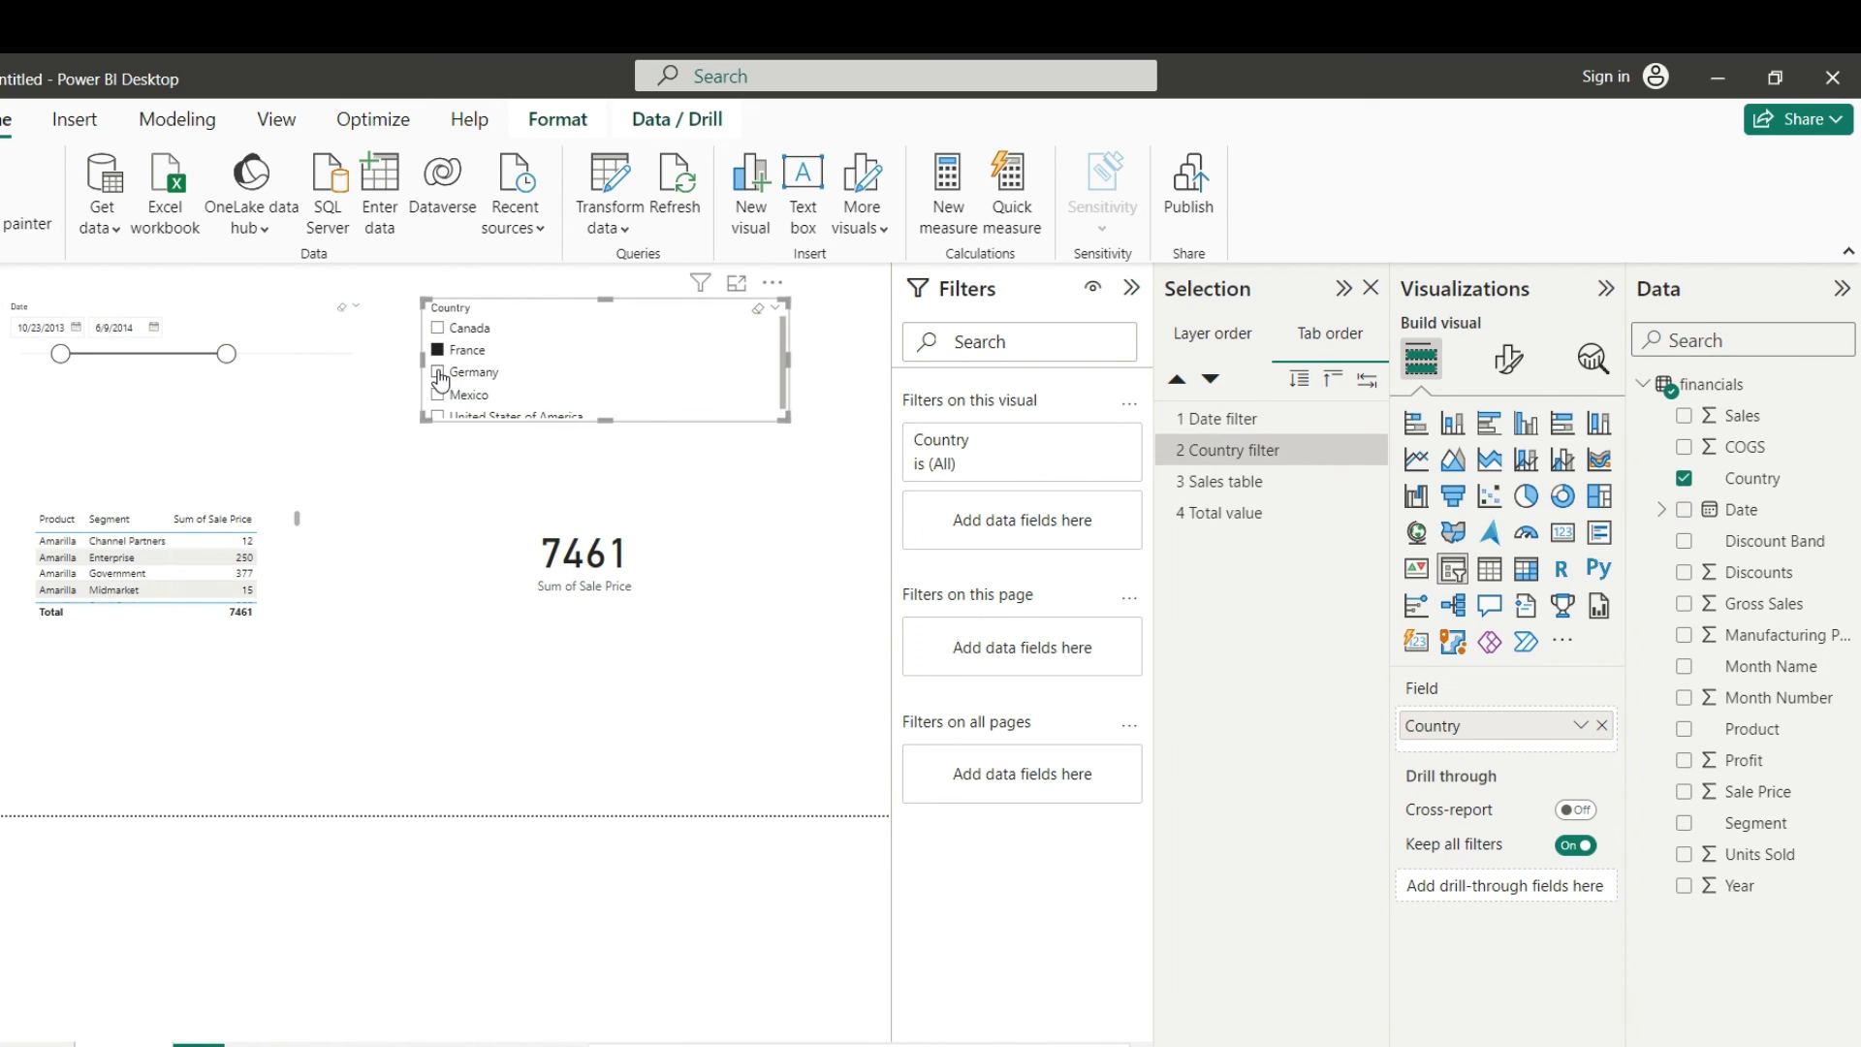
{"action": "left_click", "coordinate": [439, 373]}
{"action": "left_click", "coordinate": [438, 329], "text": "ctrl"}
{"action": "left_click", "coordinate": [438, 351], "text": "ctrl"}
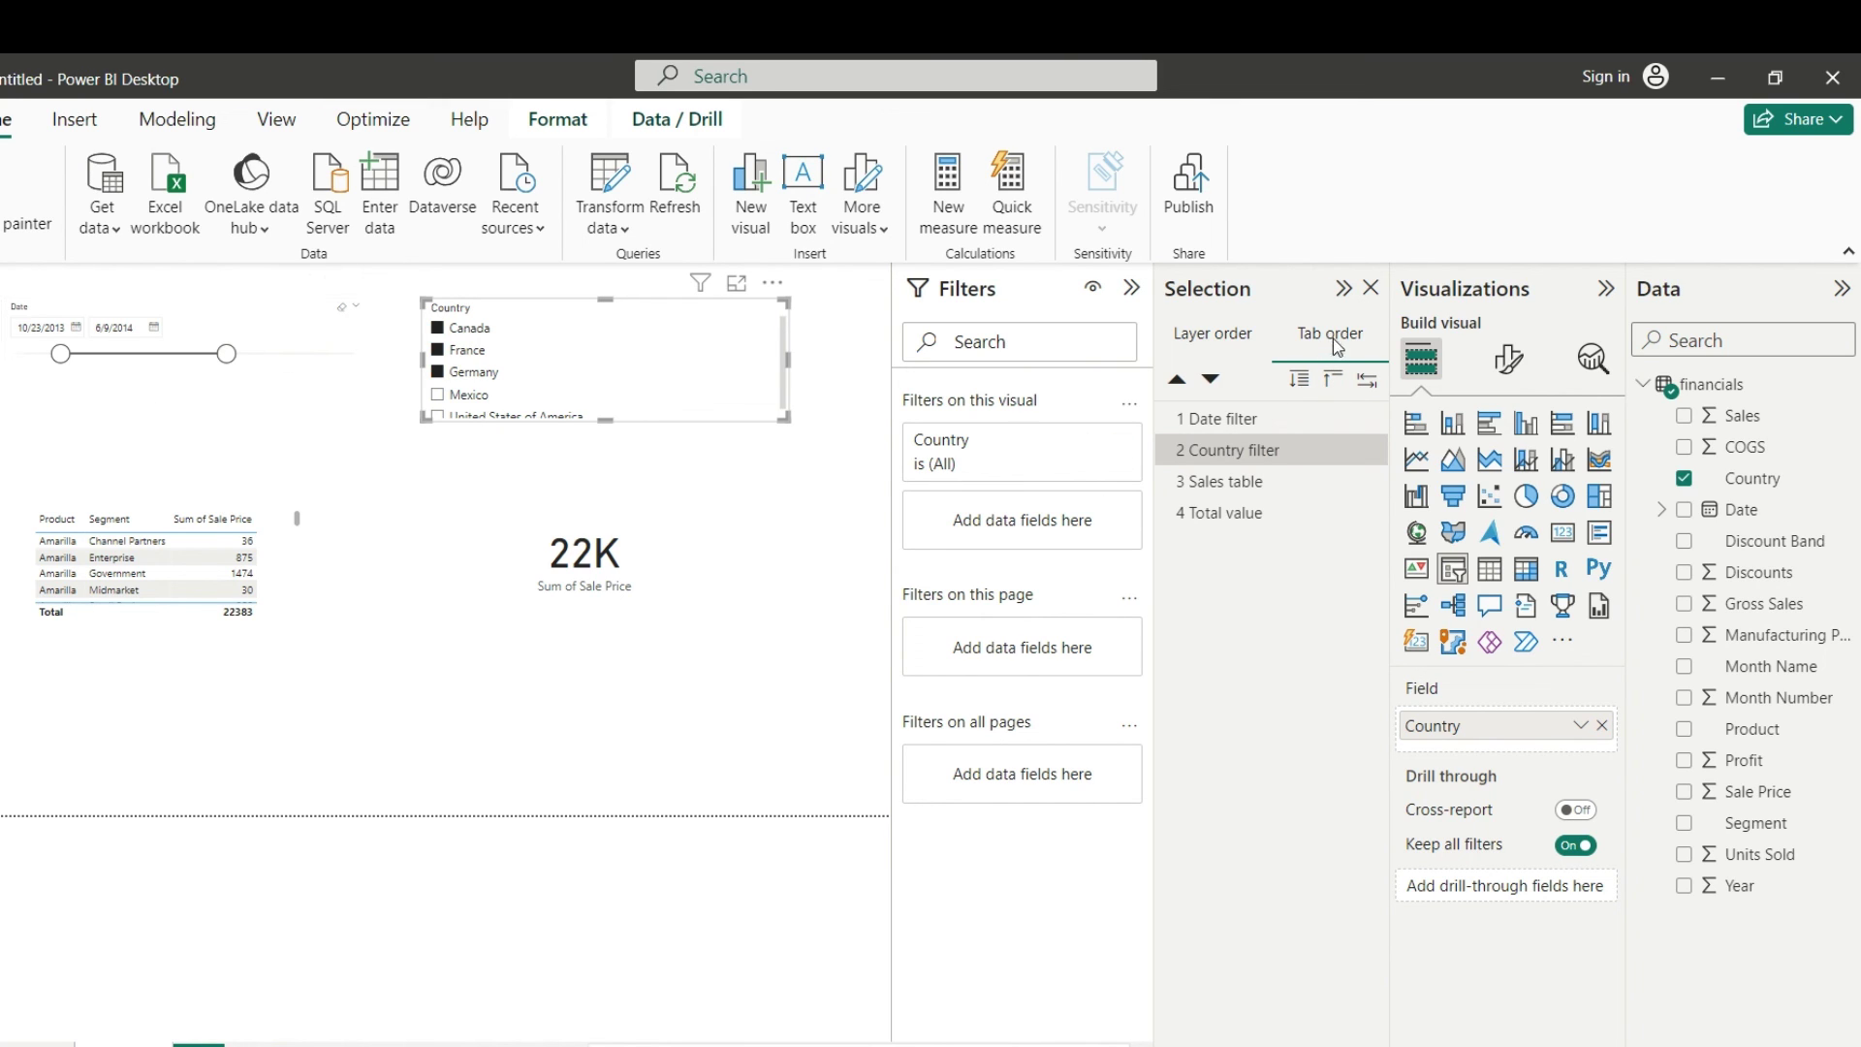
Step: Select each tab-order visual in turn: Date filter, Country filter, Sales table, Total value
{"action": "left_click", "coordinate": [1237, 425]}
{"action": "left_click", "coordinate": [1238, 455]}
{"action": "left_click", "coordinate": [1238, 481]}
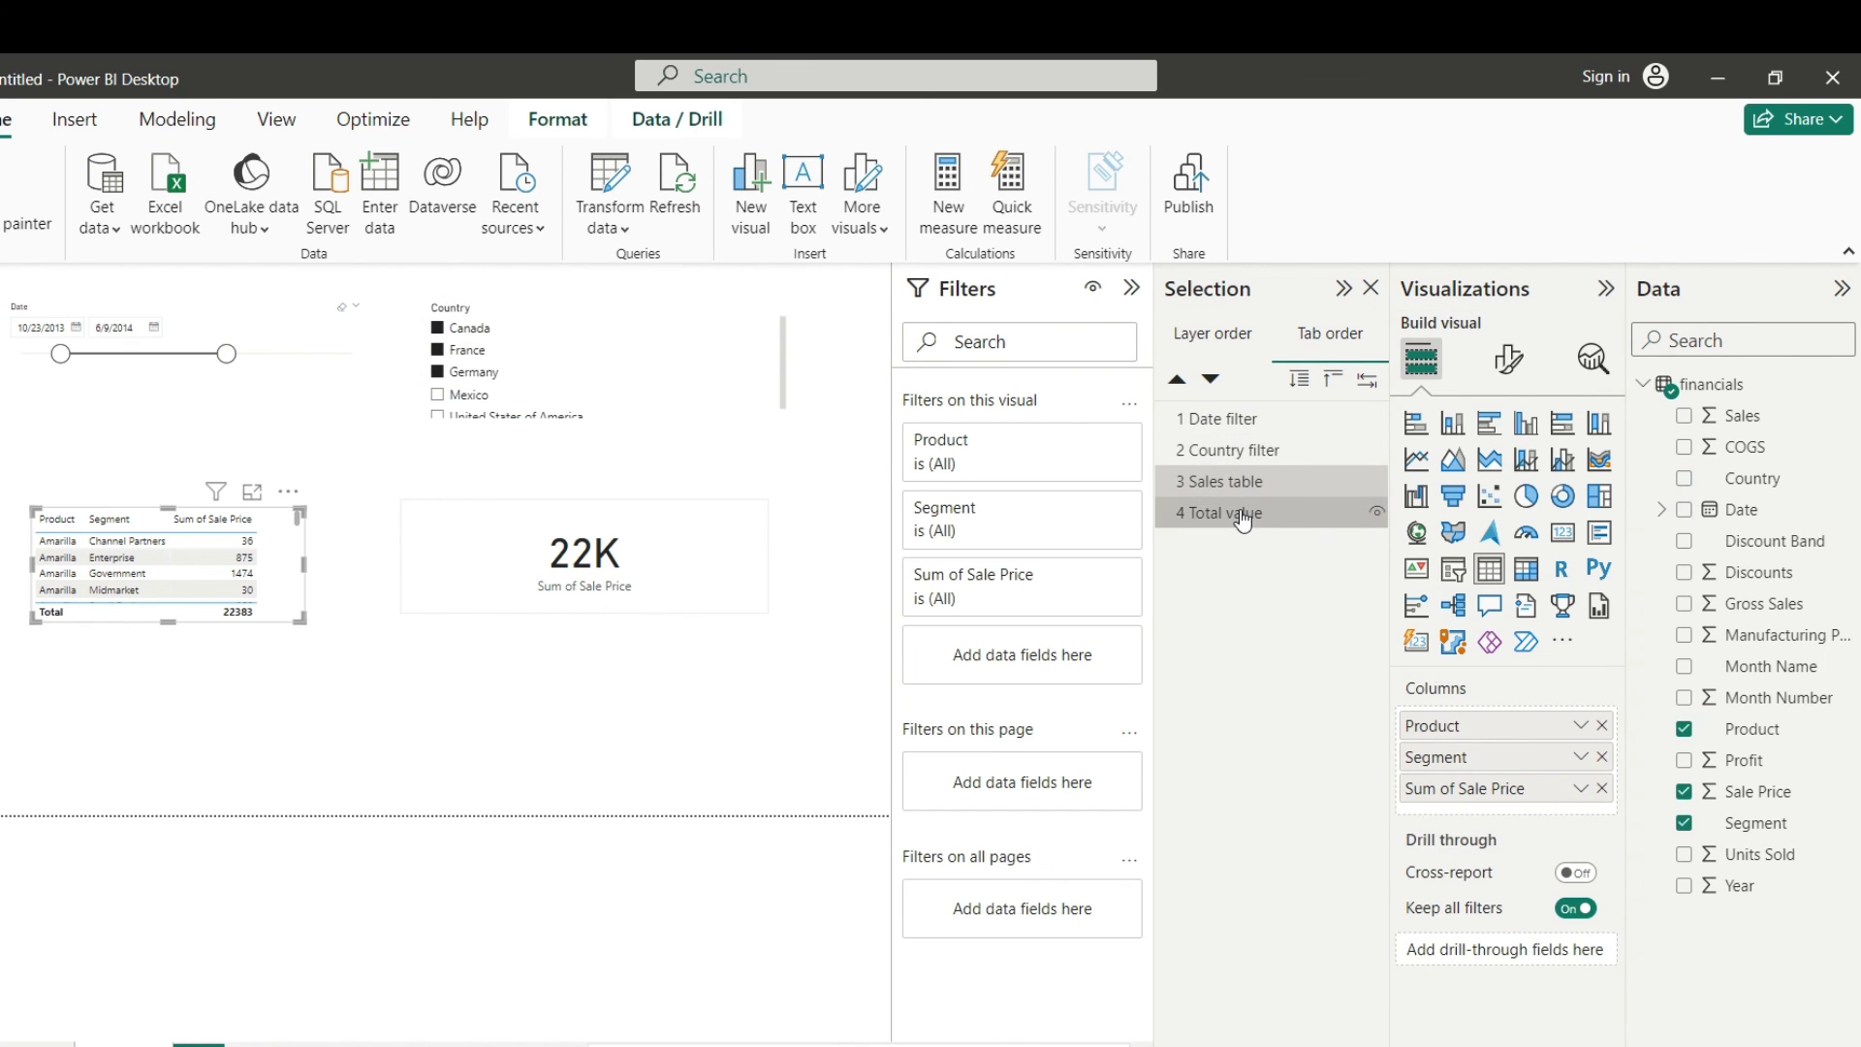
{"action": "left_click", "coordinate": [1237, 512]}
{"action": "left_click", "coordinate": [1239, 428]}
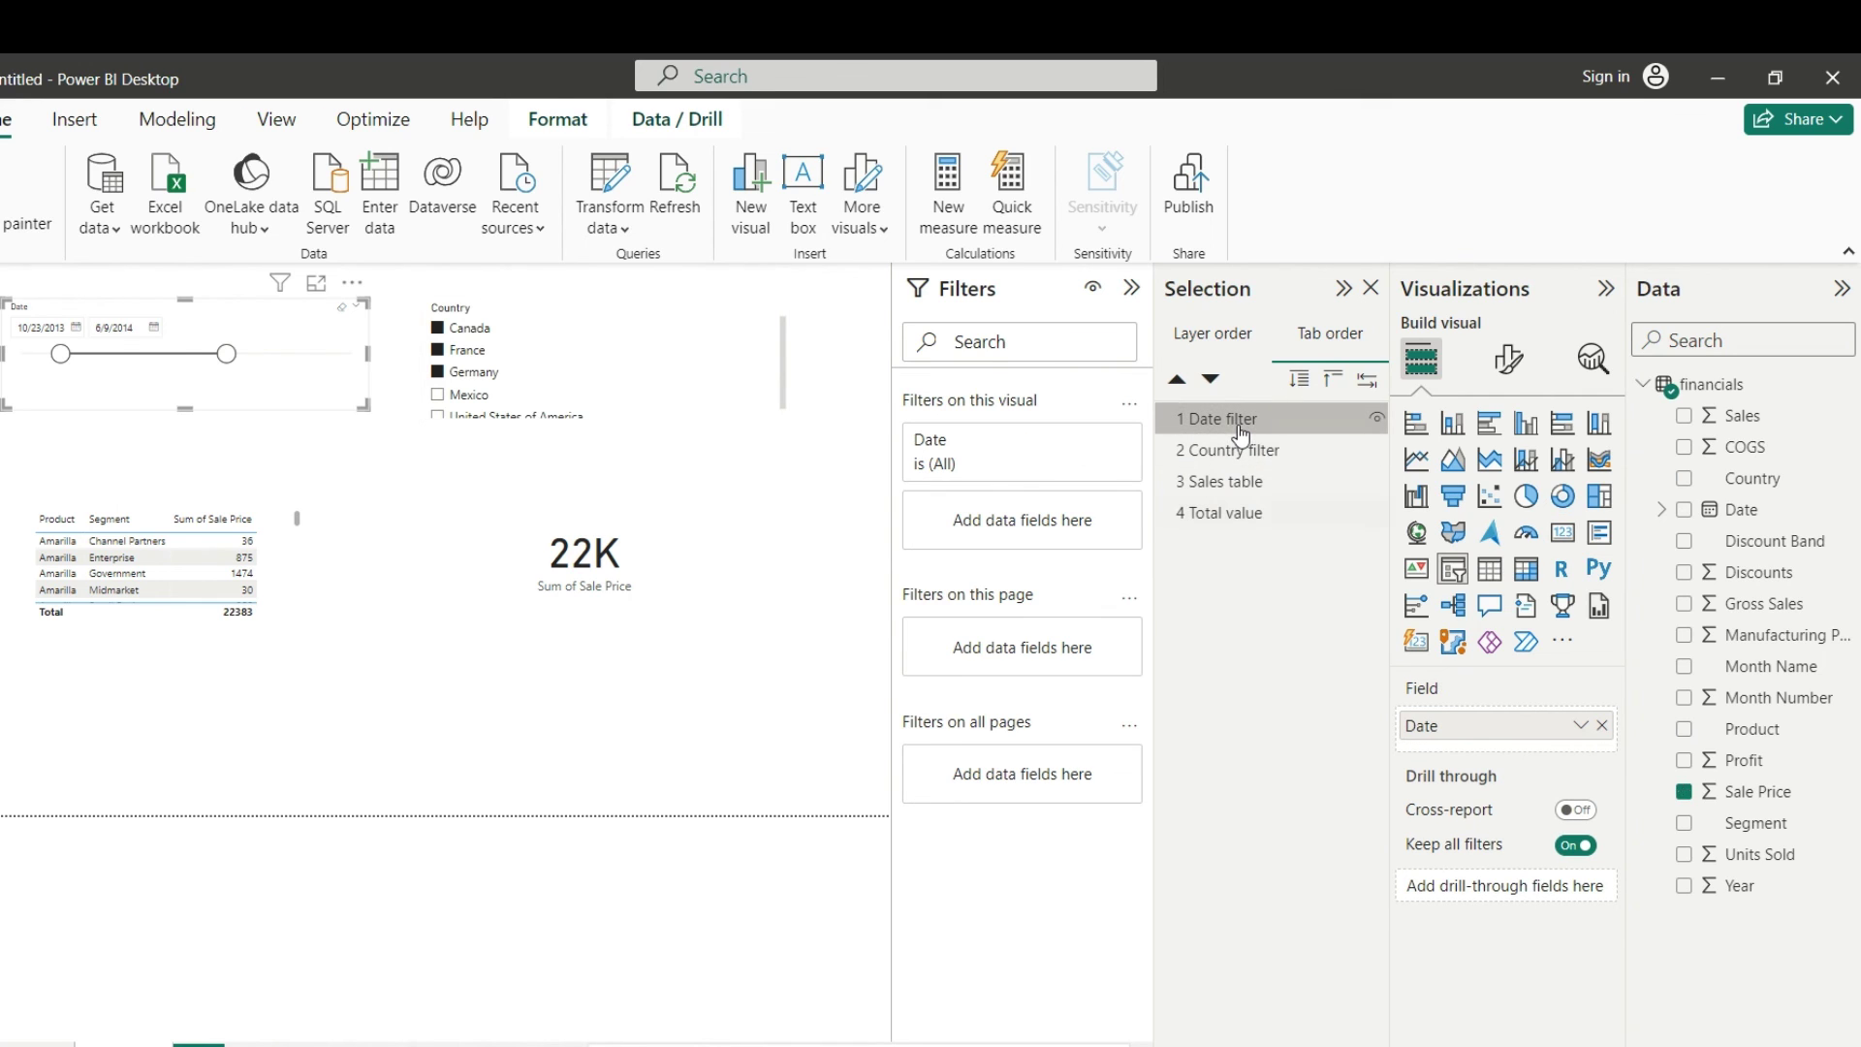